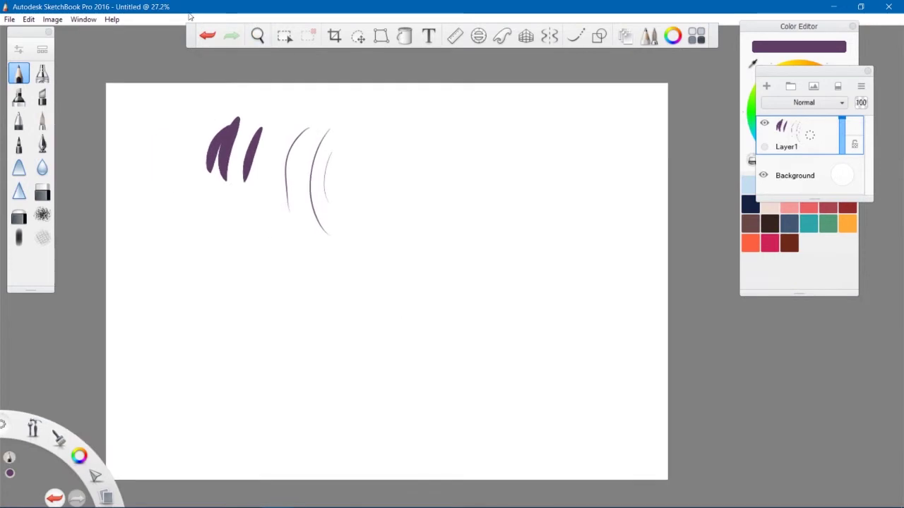
- Undo the purple and thin pencil test strokes on the canvas
click(207, 35)
click(207, 35)
click(207, 35)
click(207, 35)
click(207, 35)
click(206, 35)
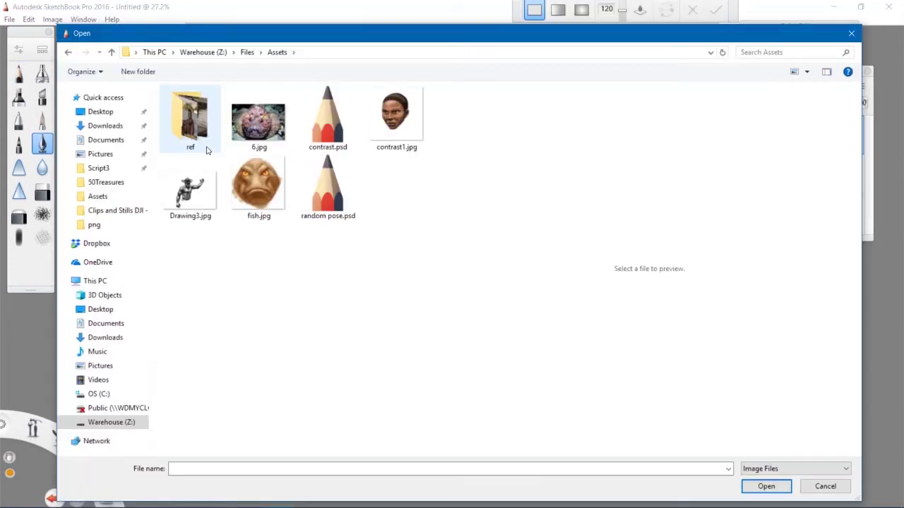
- Import the fish photo 6.jpg, enlarge it and place it in the upper-left corner of the canvas
click(258, 121)
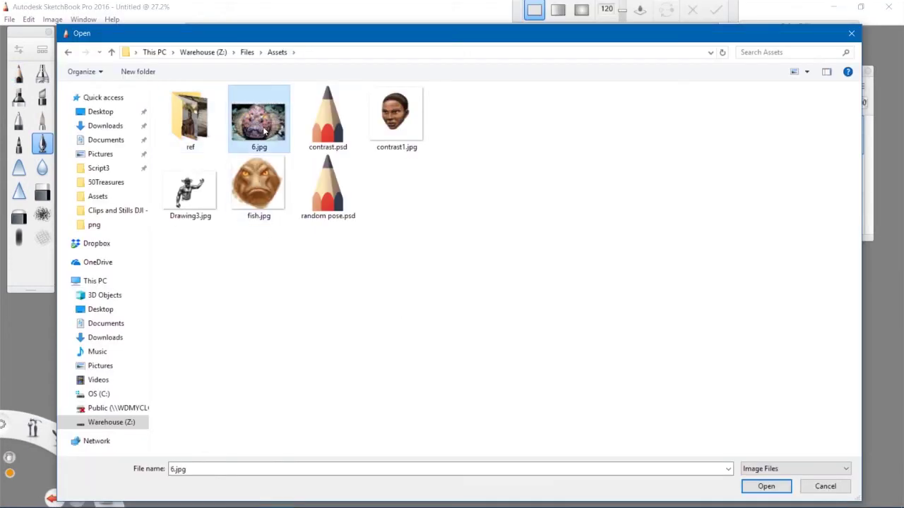
click(766, 487)
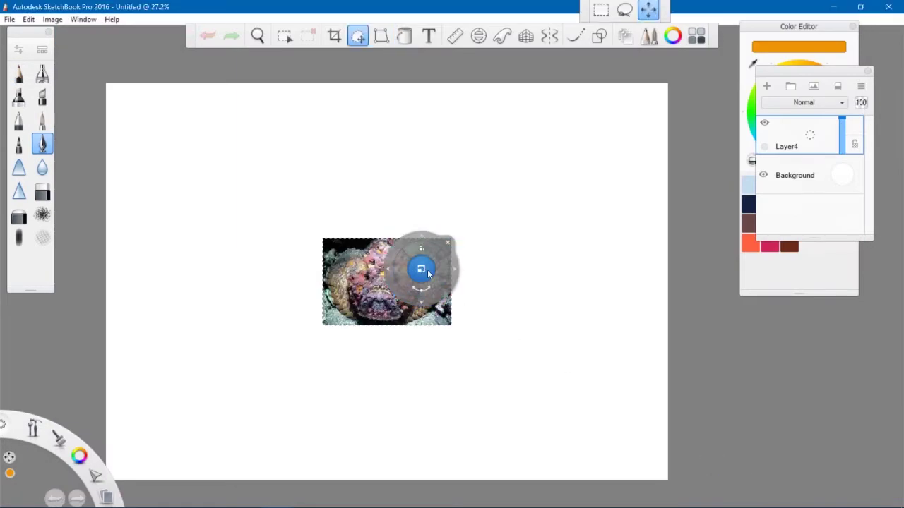
drag(423, 272, 494, 262)
drag(456, 285, 329, 201)
click(344, 174)
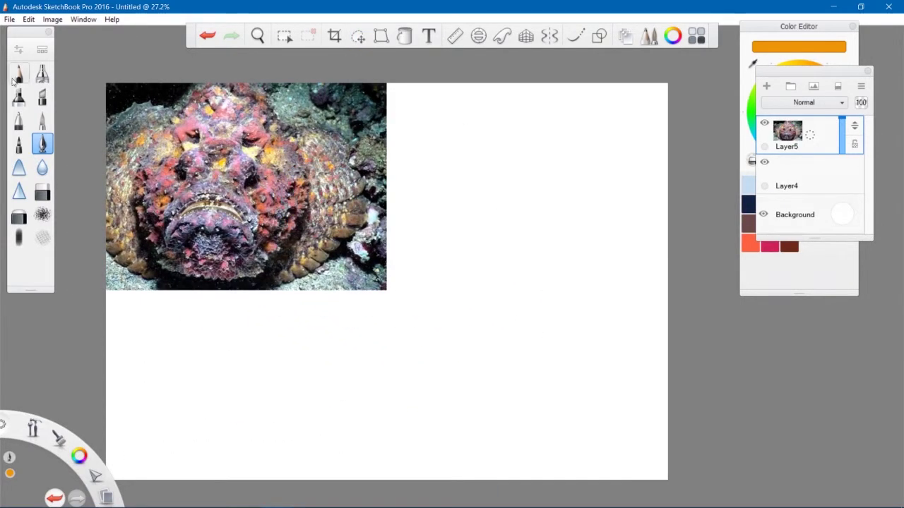
- Set the drawing colour to a dark orange-brown and choose the soft, dark-tipped brush
click(14, 79)
click(806, 38)
click(840, 98)
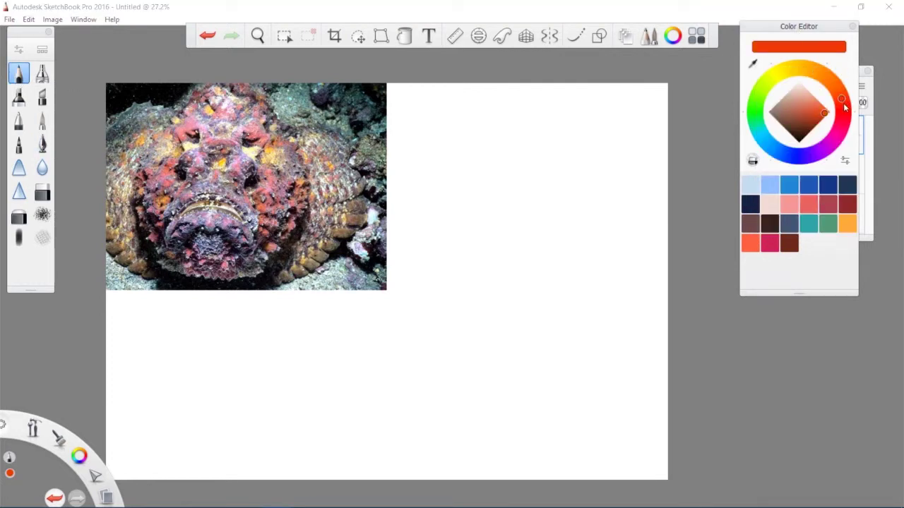
drag(824, 114, 804, 124)
click(836, 89)
click(19, 240)
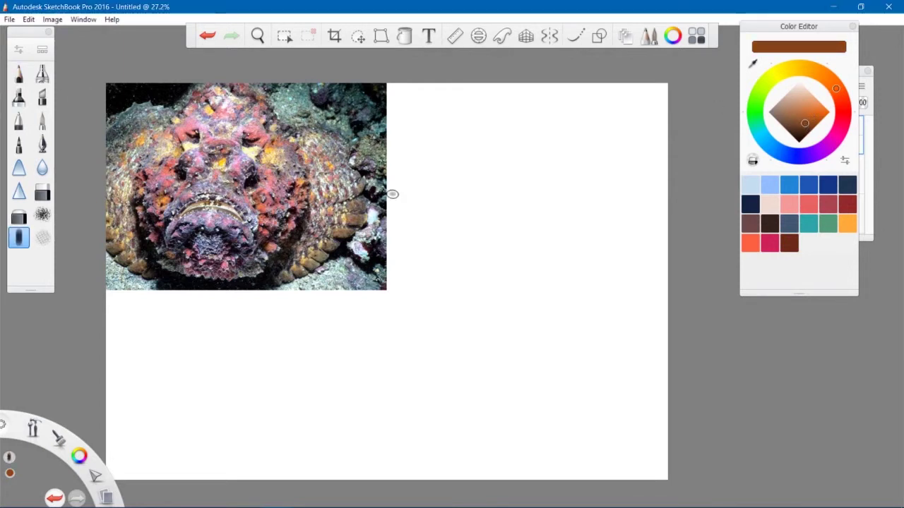
- Sketch the wavy side contours of the fish's face and a downturned mouth with lip strokes beside the photo
key(space)
drag(431, 224, 442, 212)
mouse_move(445, 207)
mouse_down()
mouse_move(474, 268)
mouse_move(484, 268)
mouse_up()
mouse_move(506, 188)
mouse_down()
mouse_move(531, 259)
mouse_move(526, 236)
mouse_move(512, 327)
mouse_up()
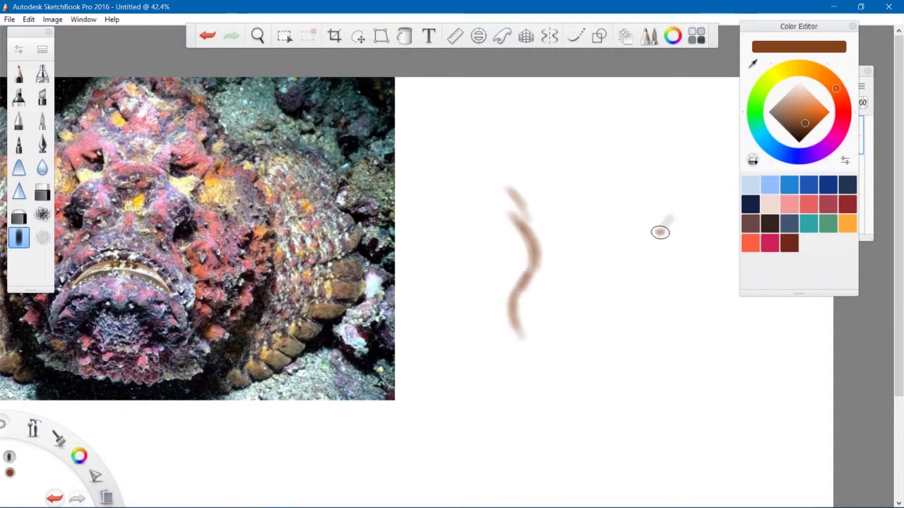
mouse_move(660, 232)
mouse_down()
mouse_move(642, 269)
mouse_move(656, 252)
mouse_move(657, 346)
mouse_up()
mouse_move(510, 300)
mouse_down()
mouse_move(538, 318)
mouse_move(651, 324)
mouse_move(695, 219)
mouse_up()
drag(536, 267, 507, 211)
mouse_move(642, 246)
mouse_down()
mouse_move(664, 271)
mouse_move(670, 329)
mouse_move(518, 330)
mouse_move(523, 277)
mouse_up()
mouse_move(576, 342)
mouse_down()
mouse_move(551, 351)
mouse_move(573, 323)
mouse_move(657, 366)
mouse_move(535, 317)
mouse_move(614, 299)
mouse_move(681, 329)
mouse_up()
- Sketch a round eye above each side contour of the fish's face
drag(655, 249, 689, 147)
mouse_move(515, 208)
mouse_down()
mouse_move(522, 170)
mouse_move(502, 160)
mouse_up()
mouse_move(655, 168)
mouse_down()
mouse_move(674, 153)
mouse_move(702, 155)
mouse_up()
drag(537, 182, 497, 160)
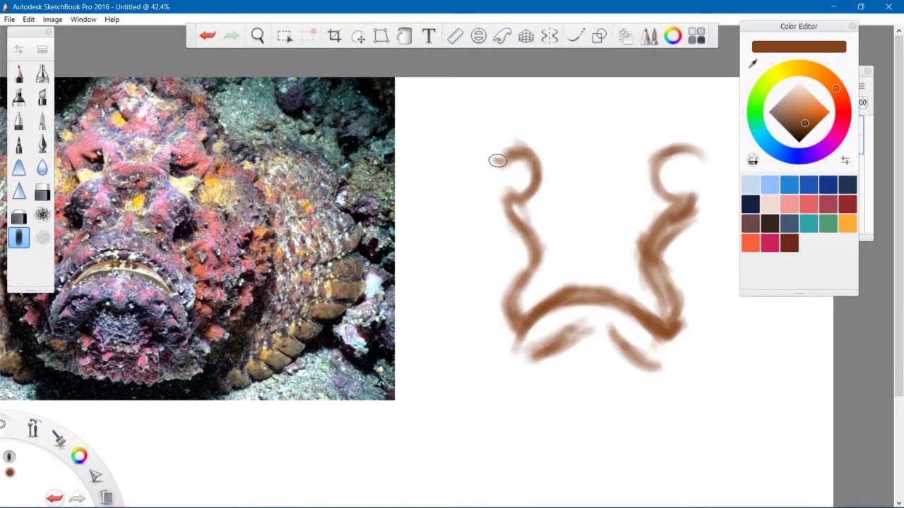
drag(547, 203, 539, 212)
drag(524, 196, 541, 173)
mouse_move(541, 173)
mouse_down()
mouse_move(500, 163)
mouse_move(512, 202)
mouse_up()
drag(687, 150, 698, 195)
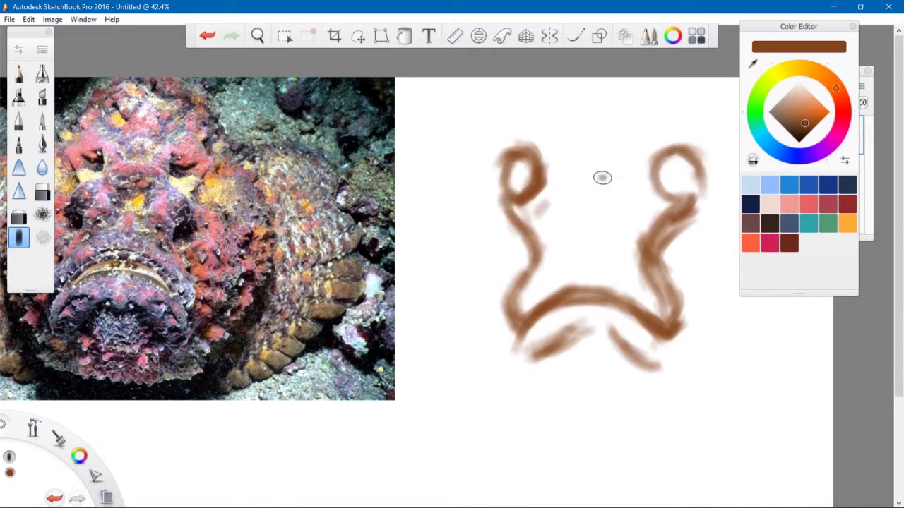
drag(503, 157, 509, 211)
drag(528, 152, 497, 189)
drag(658, 166, 665, 198)
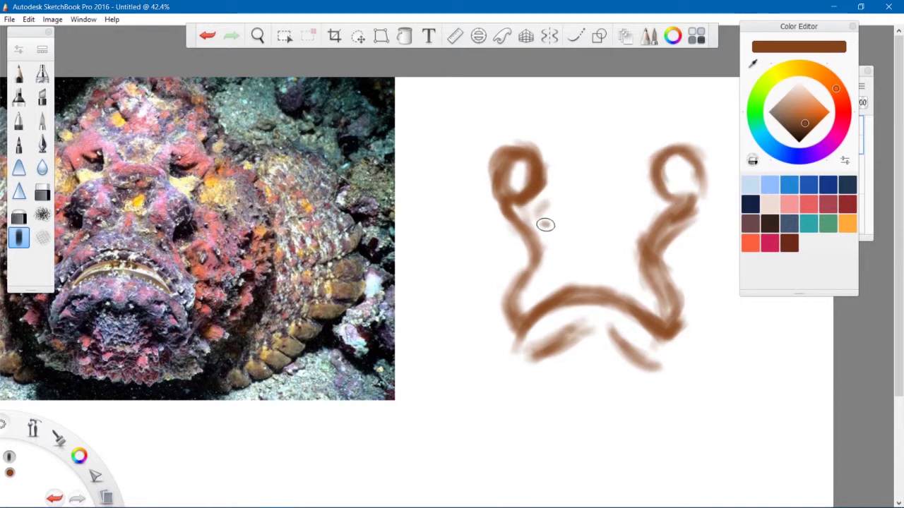
- Thicken the face's side contours and the right eye, and arch a brow over each eye
drag(533, 275, 519, 246)
mouse_move(528, 312)
mouse_down()
mouse_move(535, 247)
mouse_move(523, 269)
mouse_up()
mouse_move(514, 223)
mouse_down()
mouse_move(537, 245)
mouse_move(521, 323)
mouse_up()
mouse_move(545, 253)
mouse_down()
mouse_move(567, 237)
mouse_move(571, 243)
mouse_up()
drag(646, 278, 625, 258)
mouse_move(693, 207)
mouse_down()
mouse_move(678, 214)
mouse_move(657, 185)
mouse_up()
drag(657, 180, 693, 169)
mouse_move(501, 171)
mouse_down()
mouse_move(490, 135)
mouse_move(576, 136)
mouse_up()
mouse_move(696, 187)
mouse_down()
mouse_move(704, 147)
mouse_move(631, 131)
mouse_move(654, 114)
mouse_up()
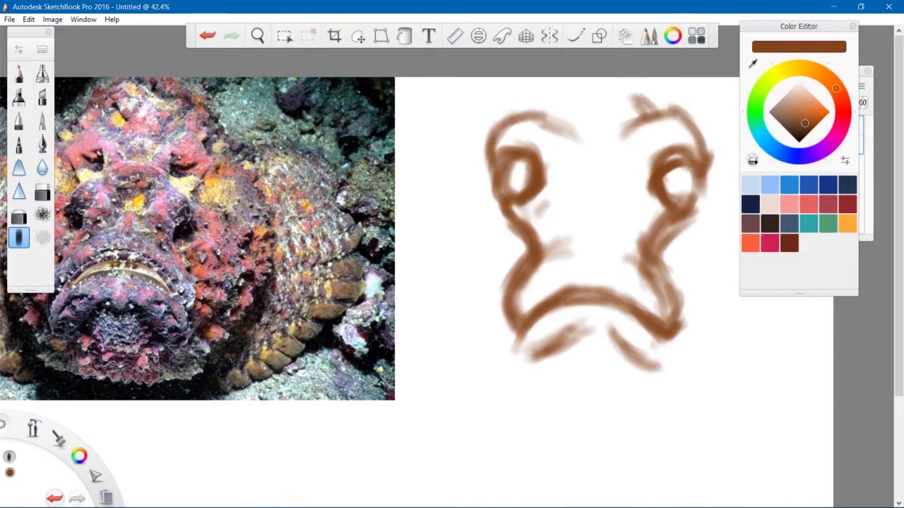
- Cut the fish face sketch out of the photo's layer, paste it onto its own layer and shift it slightly down and left
click(811, 143)
key(m)
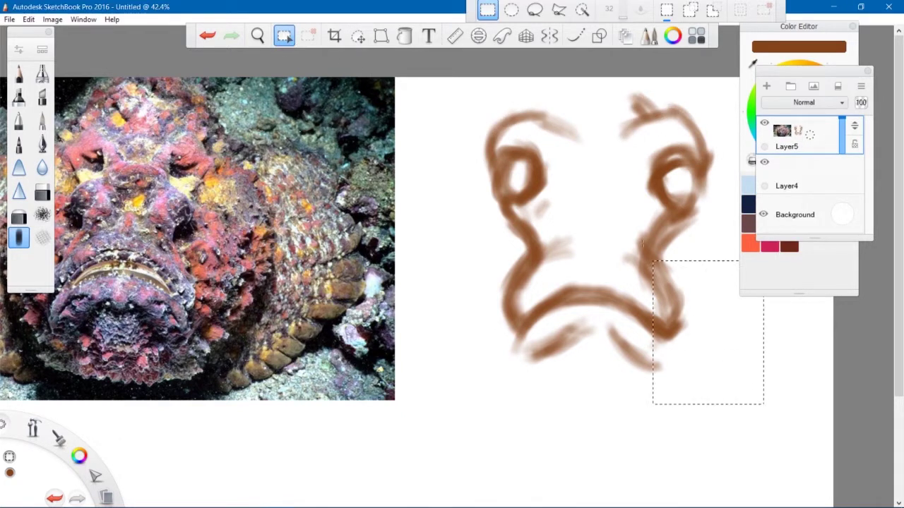
drag(642, 243, 442, 77)
key(ctrl+x)
key(ctrl+v)
mouse_move(472, 131)
mouse_down()
mouse_move(473, 143)
mouse_move(449, 159)
mouse_up()
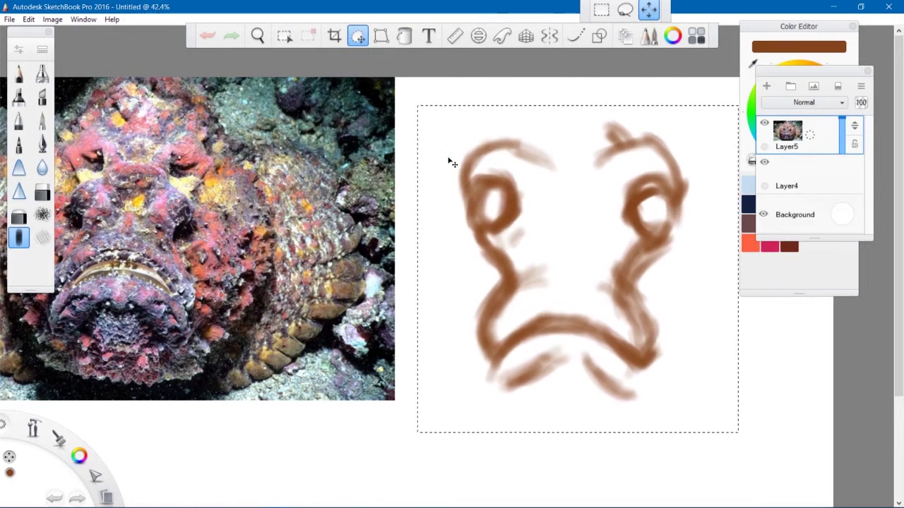
key(Escape)
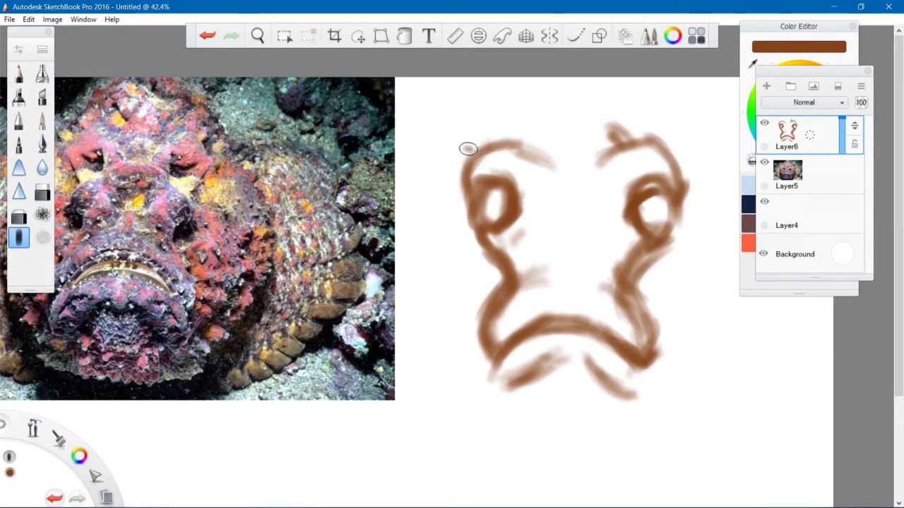
- Add forehead strokes above the brows and thicken the side contours and mouth corners
mouse_move(503, 144)
mouse_down()
mouse_move(534, 119)
mouse_move(564, 120)
mouse_move(510, 122)
mouse_up()
mouse_move(579, 118)
mouse_down()
mouse_move(639, 141)
mouse_move(608, 119)
mouse_up()
key(space)
drag(502, 254, 462, 189)
drag(434, 202, 409, 212)
drag(438, 179, 458, 219)
mouse_move(446, 235)
mouse_down()
mouse_move(441, 271)
mouse_move(457, 299)
mouse_up()
drag(456, 267, 485, 242)
mouse_move(455, 265)
mouse_down()
mouse_move(494, 231)
mouse_move(580, 236)
mouse_move(577, 192)
mouse_up()
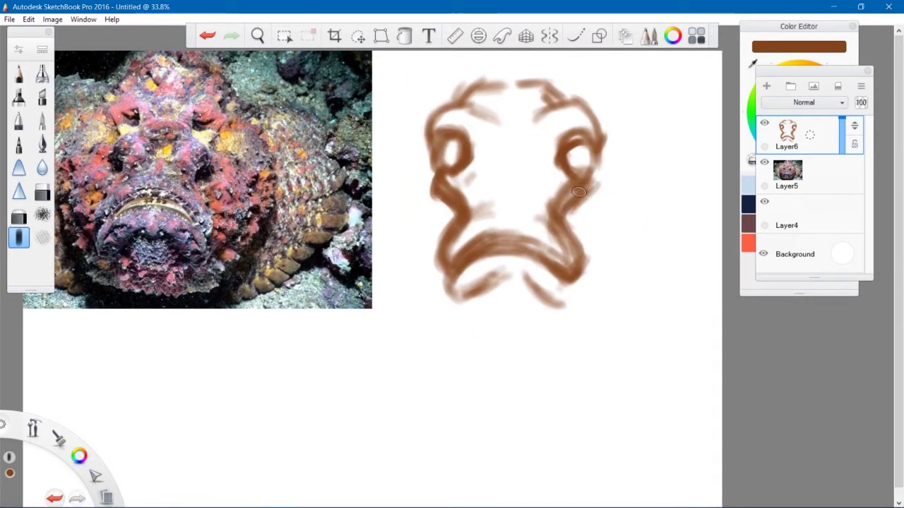
- Sketch the chin line and a rounded head outline curving up both cheeks to the brows
drag(559, 311, 534, 304)
drag(514, 272, 564, 313)
mouse_move(565, 312)
mouse_down()
mouse_move(584, 286)
mouse_move(611, 273)
mouse_up()
mouse_move(573, 297)
mouse_down()
mouse_move(625, 252)
mouse_move(638, 197)
mouse_up()
drag(643, 251, 634, 144)
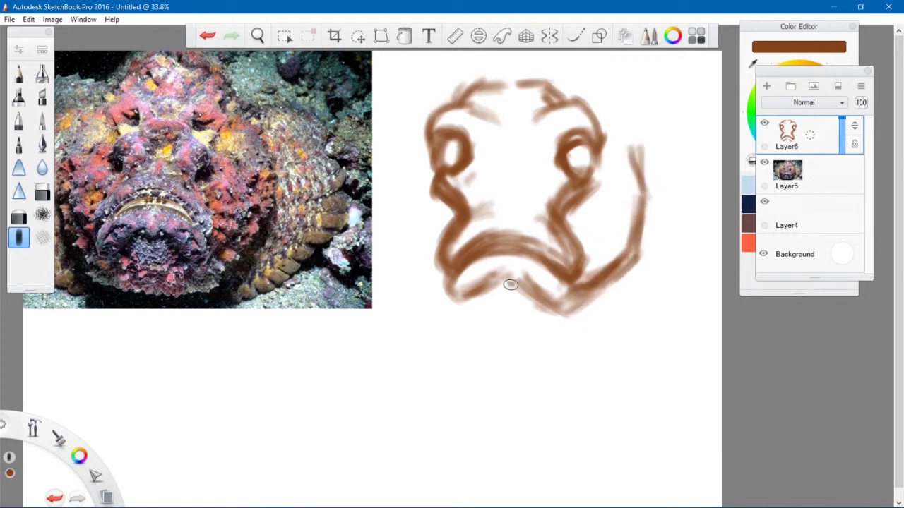
mouse_move(459, 296)
mouse_down()
mouse_move(558, 323)
mouse_move(440, 275)
mouse_move(396, 230)
mouse_move(406, 166)
mouse_up()
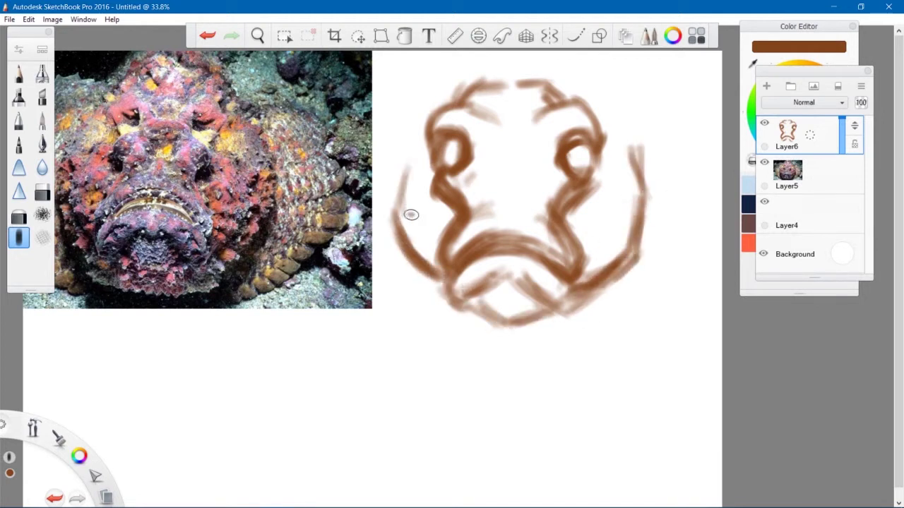
drag(411, 214, 389, 134)
mouse_move(395, 173)
mouse_down()
mouse_move(448, 74)
mouse_move(466, 82)
mouse_up()
mouse_move(558, 88)
mouse_down()
mouse_move(609, 105)
mouse_move(641, 194)
mouse_up()
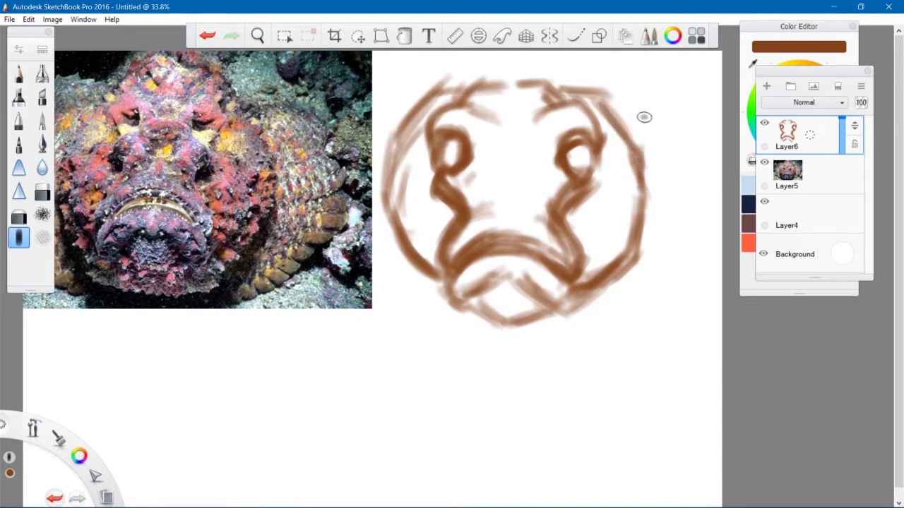
- Sketch a larger rounded body outline around the head, joined to it by a broad base below the chin
drag(601, 94, 632, 103)
mouse_move(523, 74)
mouse_down()
mouse_move(684, 142)
mouse_move(684, 252)
mouse_move(619, 324)
mouse_up()
mouse_move(593, 293)
mouse_down()
mouse_move(604, 340)
mouse_move(561, 349)
mouse_move(427, 338)
mouse_move(596, 350)
mouse_up()
mouse_move(445, 279)
mouse_down()
mouse_move(438, 337)
mouse_move(375, 269)
mouse_move(360, 212)
mouse_move(395, 78)
mouse_move(474, 71)
mouse_move(622, 99)
mouse_up()
mouse_move(459, 76)
mouse_down()
mouse_move(510, 63)
mouse_move(441, 57)
mouse_move(473, 92)
mouse_up()
- Draw radiating fin rays between the head and body outlines on the fish's right-hand side
mouse_move(619, 246)
mouse_down()
mouse_move(600, 225)
mouse_move(608, 186)
mouse_move(652, 268)
mouse_move(661, 267)
mouse_move(644, 277)
mouse_up()
drag(691, 226, 649, 239)
drag(684, 196, 645, 199)
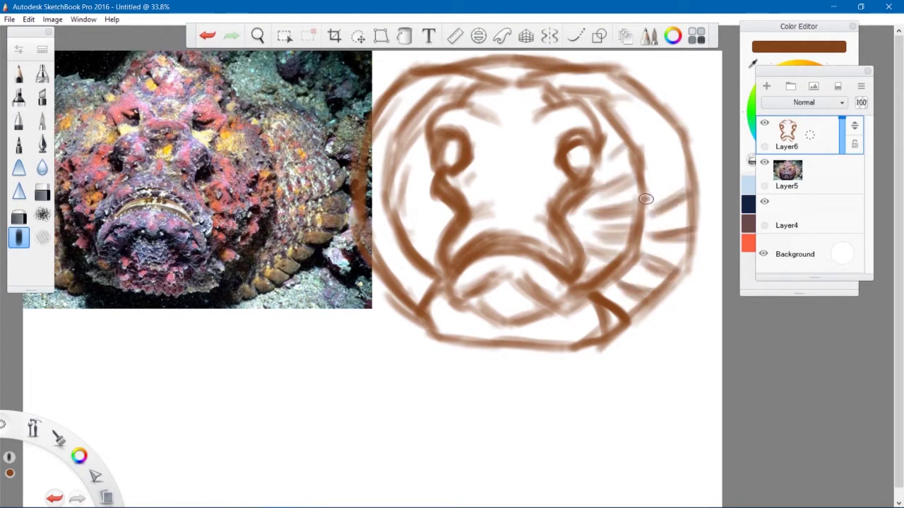
mouse_move(653, 167)
mouse_down()
mouse_move(665, 162)
mouse_move(658, 175)
mouse_up()
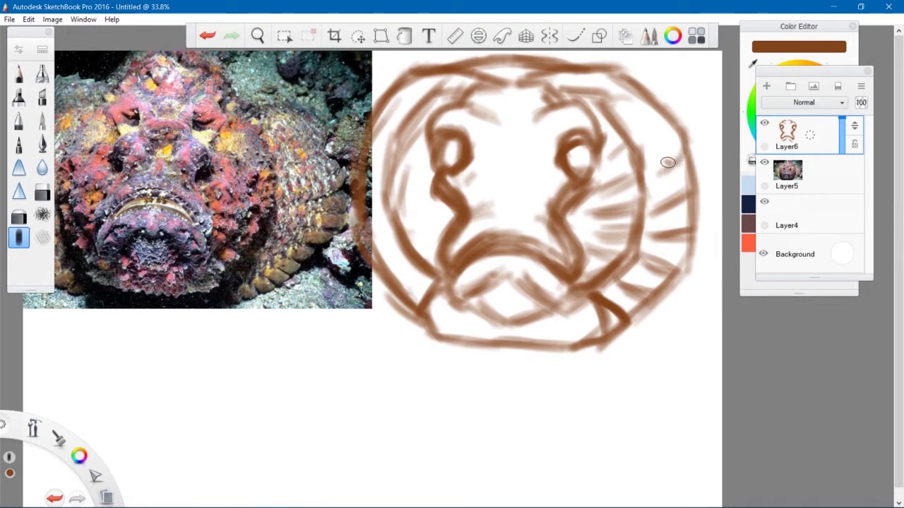
drag(671, 113, 641, 138)
drag(635, 86, 626, 122)
- Draw matching fin rays and cheek ridges on the left-hand side of the fish
drag(428, 233, 399, 246)
drag(433, 203, 388, 219)
drag(431, 173, 387, 194)
drag(423, 141, 395, 169)
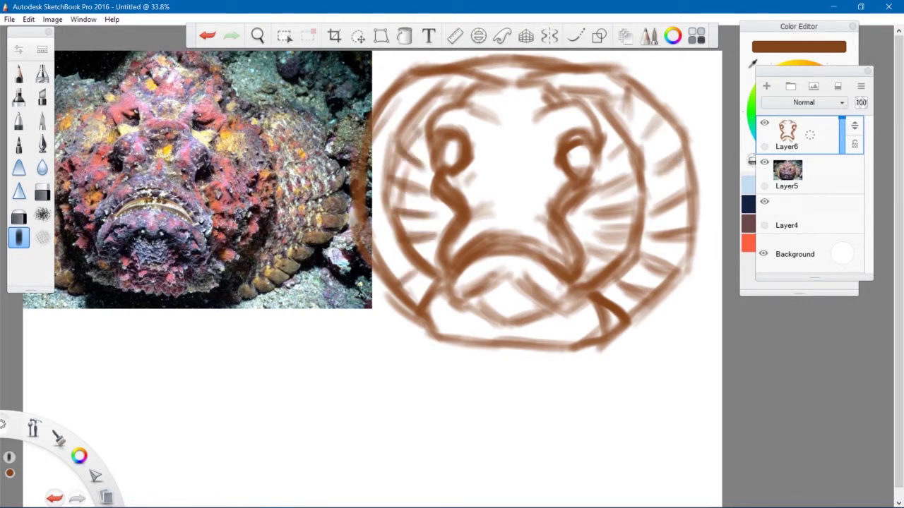
drag(413, 109, 406, 128)
drag(399, 237, 364, 247)
drag(392, 126, 373, 144)
drag(420, 89, 382, 115)
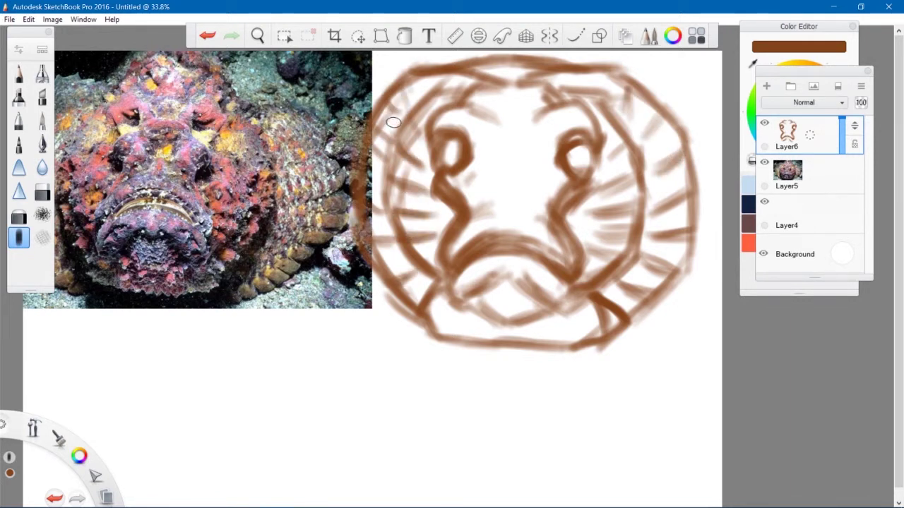
- Hide the layer holding the reference photo
click(765, 163)
mouse_move(476, 175)
mouse_down()
mouse_move(457, 225)
mouse_move(427, 244)
mouse_up()
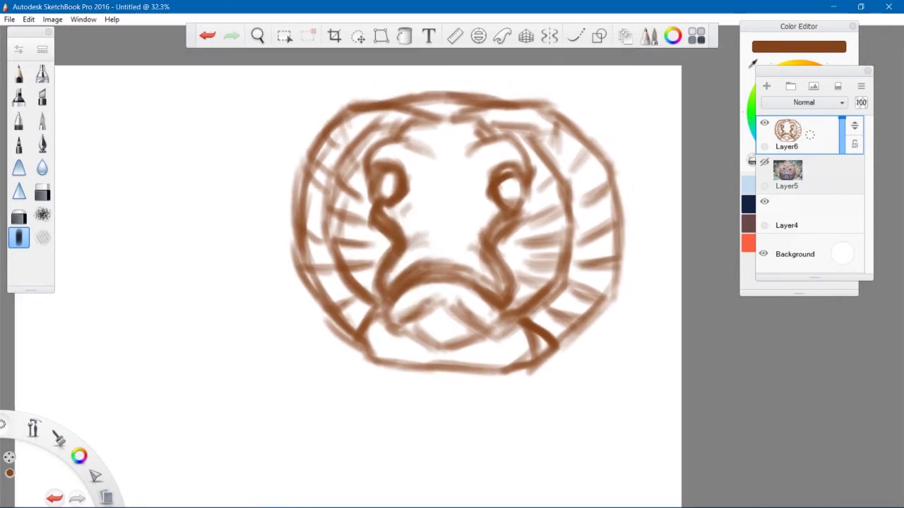
drag(457, 199, 584, 170)
drag(563, 104, 587, 169)
- Soften the rounded rims of both eyes with the eraser
click(19, 216)
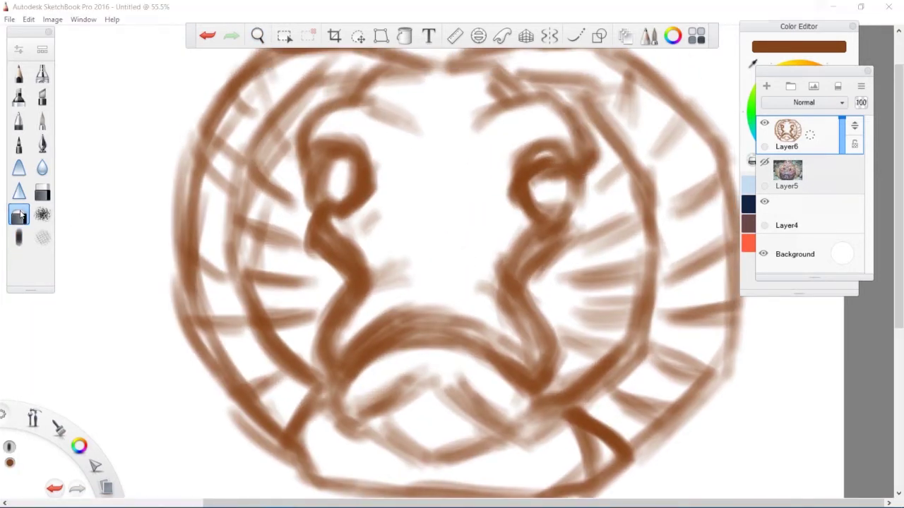
drag(318, 141, 374, 180)
drag(512, 145, 572, 180)
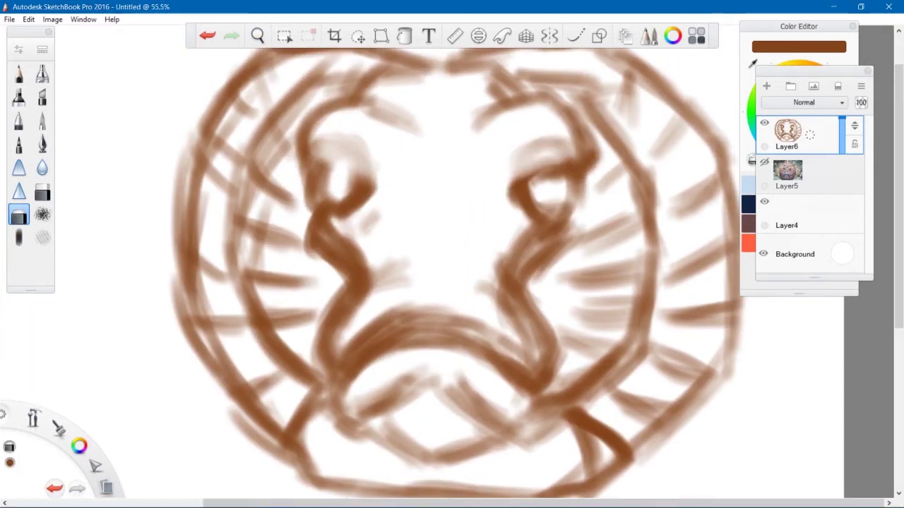
drag(321, 219, 373, 187)
drag(521, 189, 557, 218)
- Redraw both eyes with the soft brown brush, giving them heavy slanted upper lids and creases toward the nose
click(19, 238)
mouse_move(304, 152)
mouse_down()
mouse_move(347, 155)
mouse_move(367, 182)
mouse_move(396, 194)
mouse_move(369, 216)
mouse_move(350, 303)
mouse_move(332, 268)
mouse_up()
drag(514, 282, 523, 233)
mouse_move(512, 182)
mouse_down()
mouse_move(590, 173)
mouse_move(600, 159)
mouse_up()
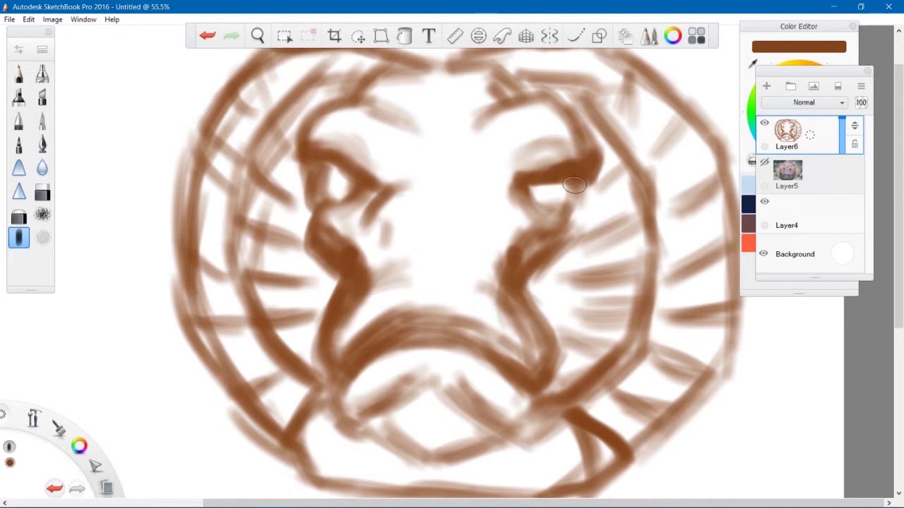
drag(522, 212, 575, 185)
drag(478, 178, 485, 222)
drag(390, 185, 378, 240)
drag(367, 171, 387, 197)
- Darken the arched mouth line and add a pupil to the left eye
drag(335, 268, 291, 281)
mouse_move(325, 387)
mouse_down()
mouse_move(318, 328)
mouse_move(500, 344)
mouse_up()
drag(389, 205, 337, 182)
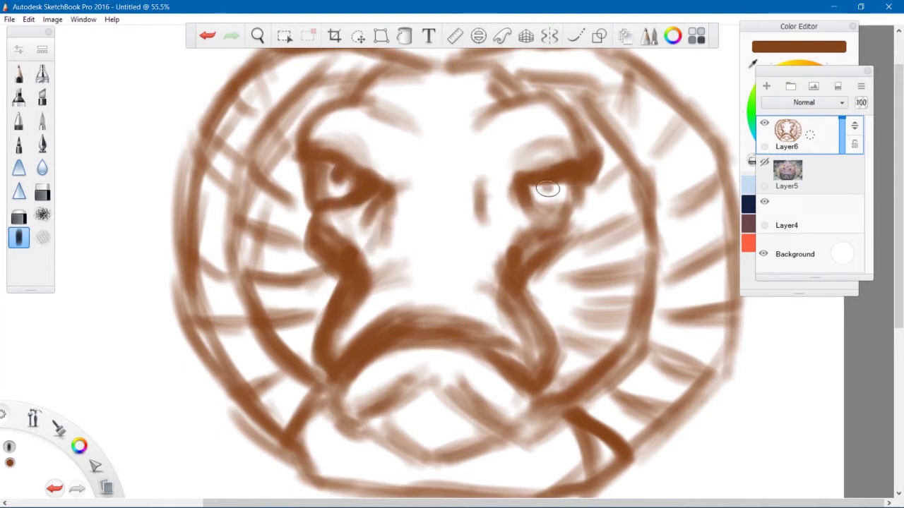
- Darken the left head outline with bumpy strokes and build up the ridges across the left cheek
mouse_move(272, 116)
mouse_down()
mouse_move(242, 145)
mouse_move(256, 178)
mouse_move(233, 226)
mouse_up()
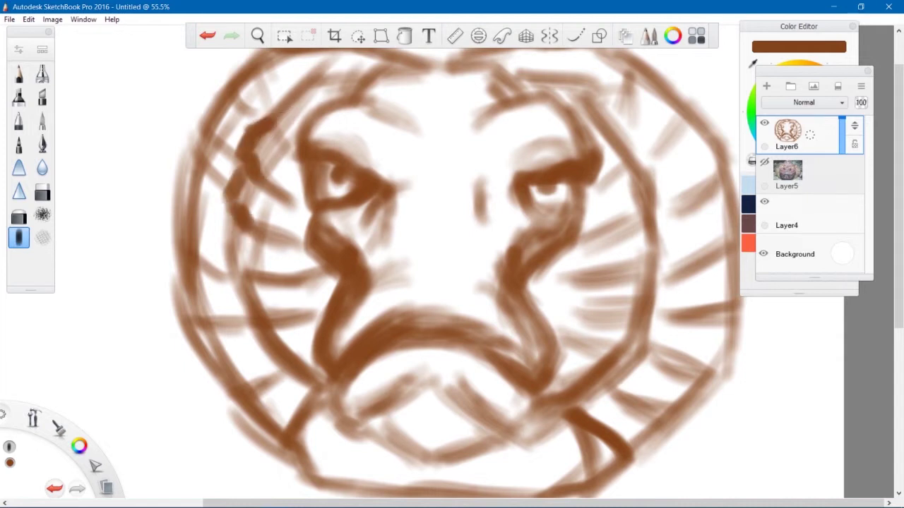
drag(275, 159, 272, 244)
drag(297, 215, 237, 283)
mouse_move(247, 251)
mouse_down()
mouse_move(318, 295)
mouse_move(287, 343)
mouse_move(307, 340)
mouse_move(326, 267)
mouse_up()
drag(311, 237, 279, 269)
drag(310, 310, 284, 338)
- Darken the right head outline with bumpy strokes and add ridges across the right cheek
mouse_move(570, 275)
mouse_down()
mouse_move(664, 256)
mouse_move(656, 177)
mouse_move(589, 98)
mouse_up()
mouse_move(650, 208)
mouse_down()
mouse_move(650, 282)
mouse_move(632, 329)
mouse_move(565, 332)
mouse_up()
drag(639, 321, 582, 381)
mouse_move(607, 328)
mouse_down()
mouse_move(551, 416)
mouse_move(512, 423)
mouse_up()
- Darken the chin contour, fill the lower lip with radiating ridges and reinforce the mouth line
mouse_move(343, 380)
mouse_down()
mouse_move(346, 408)
mouse_move(393, 388)
mouse_move(383, 432)
mouse_up()
mouse_move(541, 400)
mouse_down()
mouse_move(542, 415)
mouse_move(468, 405)
mouse_move(473, 382)
mouse_move(486, 430)
mouse_move(456, 380)
mouse_up()
mouse_move(419, 439)
mouse_down()
mouse_move(422, 411)
mouse_move(404, 442)
mouse_up()
drag(404, 418, 385, 447)
drag(486, 430, 459, 395)
mouse_move(446, 410)
mouse_down()
mouse_move(462, 442)
mouse_move(434, 405)
mouse_up()
drag(384, 382, 363, 407)
drag(392, 341, 492, 342)
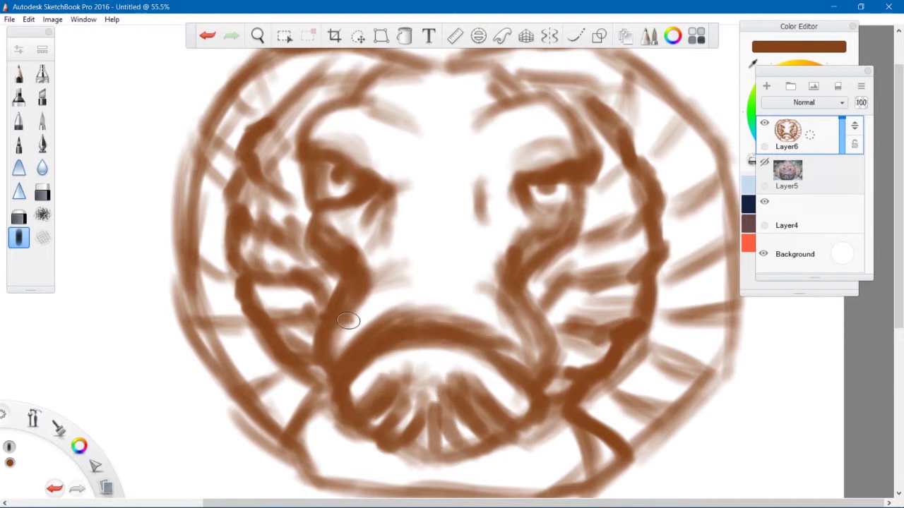
drag(337, 354, 373, 322)
- Add soft creases along the nose bridge and around the inner edges of both eyes
drag(394, 151, 412, 170)
mouse_move(439, 169)
mouse_down()
mouse_move(438, 222)
mouse_move(427, 226)
mouse_up()
drag(401, 196, 384, 256)
drag(473, 188, 490, 273)
drag(492, 201, 508, 261)
drag(393, 238, 370, 283)
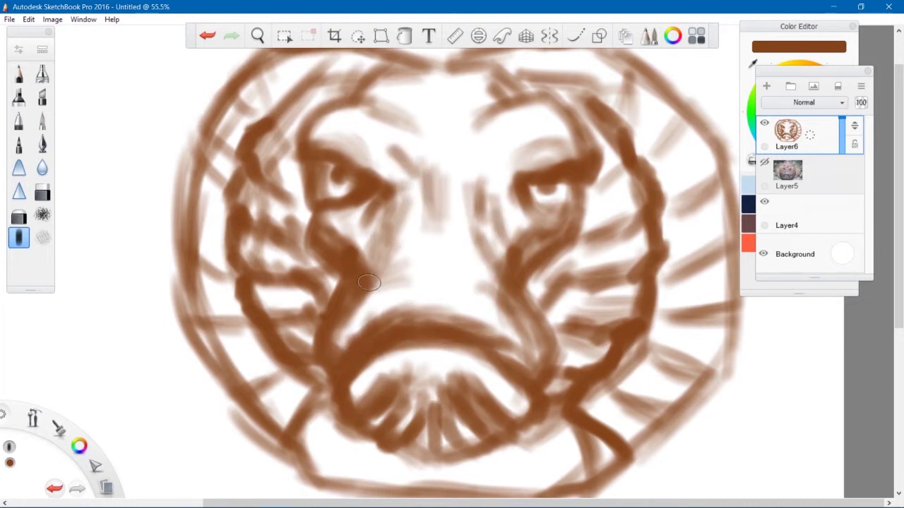
drag(495, 141, 508, 216)
drag(530, 169, 537, 191)
- Darken the lower-left stretch of the outer body outline and its fin rays
drag(191, 266, 225, 289)
drag(170, 227, 191, 313)
mouse_move(175, 297)
mouse_down()
mouse_move(247, 341)
mouse_move(269, 385)
mouse_up()
mouse_move(240, 362)
mouse_down()
mouse_move(275, 410)
mouse_move(257, 410)
mouse_up()
- Join the two brows with a bumpy line across the top of the head
key(space)
drag(493, 254, 466, 265)
mouse_move(502, 145)
mouse_down()
mouse_move(484, 127)
mouse_move(453, 128)
mouse_up()
mouse_move(360, 150)
mouse_down()
mouse_move(441, 129)
mouse_move(469, 134)
mouse_up()
drag(389, 130, 354, 136)
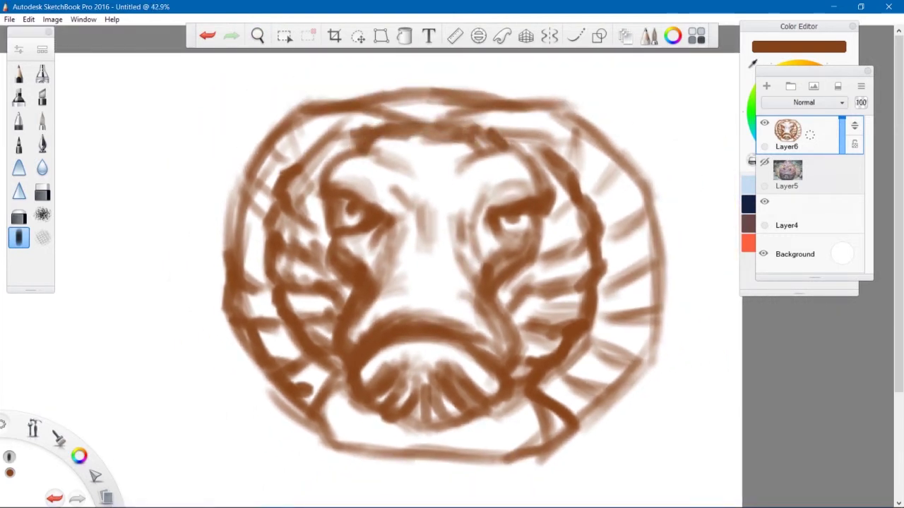
- Extend the head's top outline to both sides and add forehead wrinkles above the eyes
drag(304, 155, 374, 130)
drag(348, 151, 413, 174)
drag(514, 144, 563, 161)
drag(524, 124, 446, 130)
mouse_move(509, 149)
mouse_down()
mouse_move(450, 172)
mouse_move(458, 193)
mouse_up()
drag(346, 140, 422, 165)
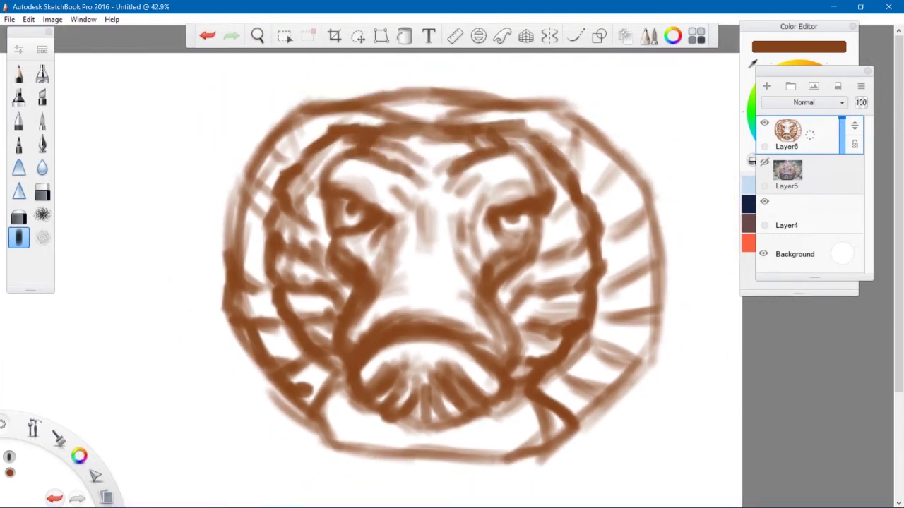
- Add soft brown wrinkles on the forehead and short rays in the band across the top of the head
drag(487, 141, 434, 170)
drag(353, 138, 317, 164)
mouse_move(424, 106)
mouse_down()
mouse_move(378, 131)
mouse_move(395, 124)
mouse_up()
drag(480, 98, 456, 124)
- Draw short fin rays fanning out below the mouth across the bottom band of the body
drag(360, 420, 335, 451)
drag(406, 425, 367, 455)
mouse_move(438, 423)
mouse_down()
mouse_move(399, 459)
mouse_move(433, 456)
mouse_up()
drag(445, 429, 448, 458)
mouse_move(456, 429)
mouse_down()
mouse_move(472, 452)
mouse_move(500, 446)
mouse_up()
drag(487, 410, 535, 436)
mouse_move(362, 421)
mouse_down()
mouse_move(347, 432)
mouse_move(329, 428)
mouse_up()
- Fill both lower corners of the bottom band with rays and darken a ray on the lower-right fin
mouse_move(339, 381)
mouse_down()
mouse_move(314, 414)
mouse_move(323, 438)
mouse_up()
drag(524, 445, 541, 440)
drag(513, 389, 534, 425)
drag(561, 375, 597, 391)
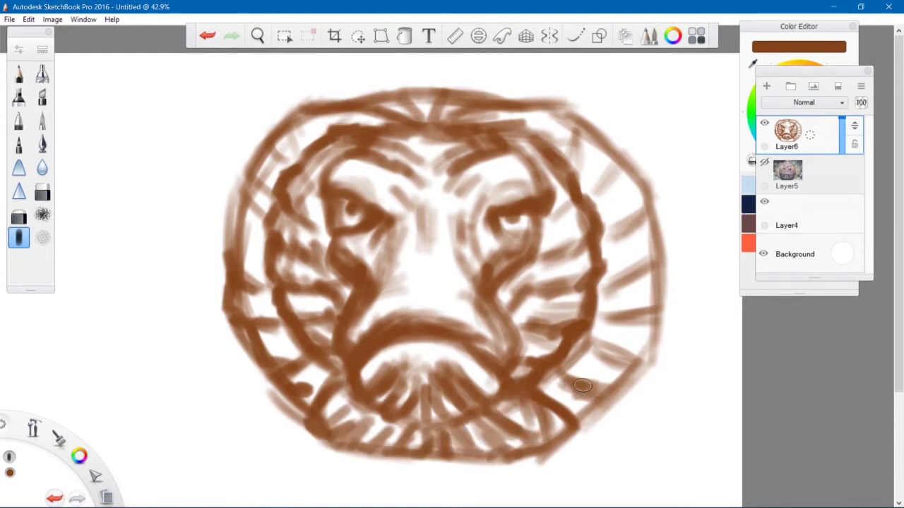
drag(356, 390, 325, 426)
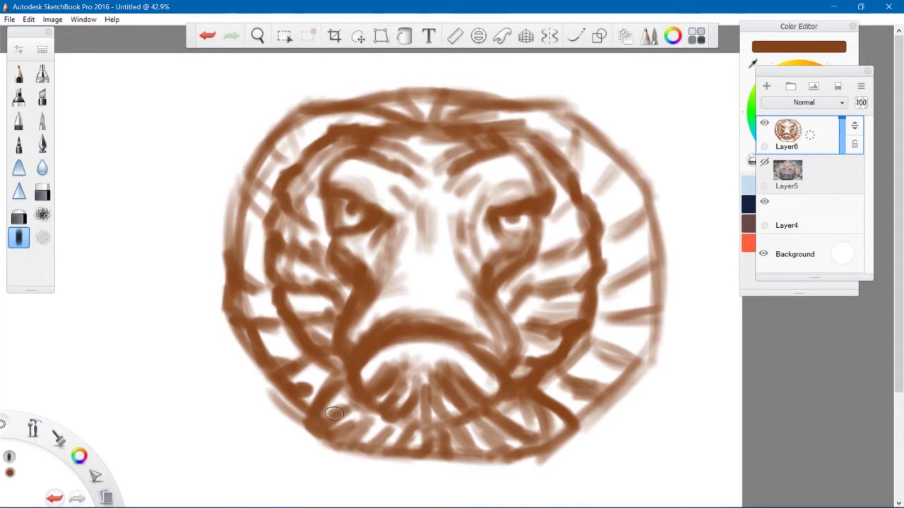
- Shade the left side of the nose lightly and darken the lines under and beside both eyes
drag(407, 292, 374, 320)
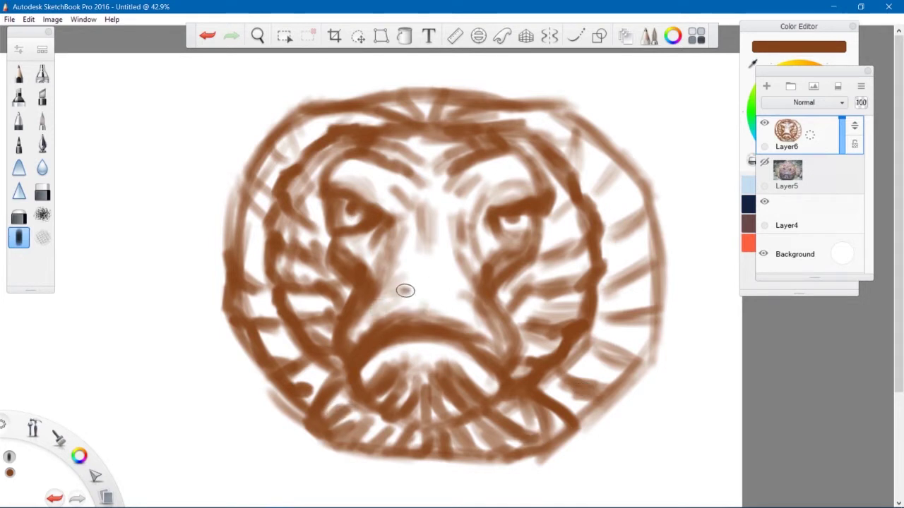
drag(500, 222, 523, 243)
drag(364, 240, 332, 238)
drag(318, 205, 323, 247)
drag(517, 244, 538, 249)
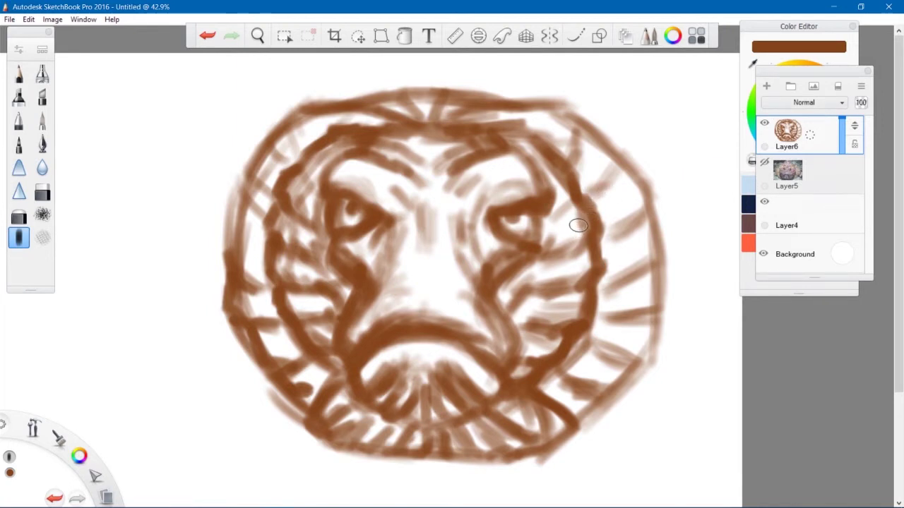
- Add a new layer above the soft sketch and set up a larger Pencil in a darker brown
click(767, 87)
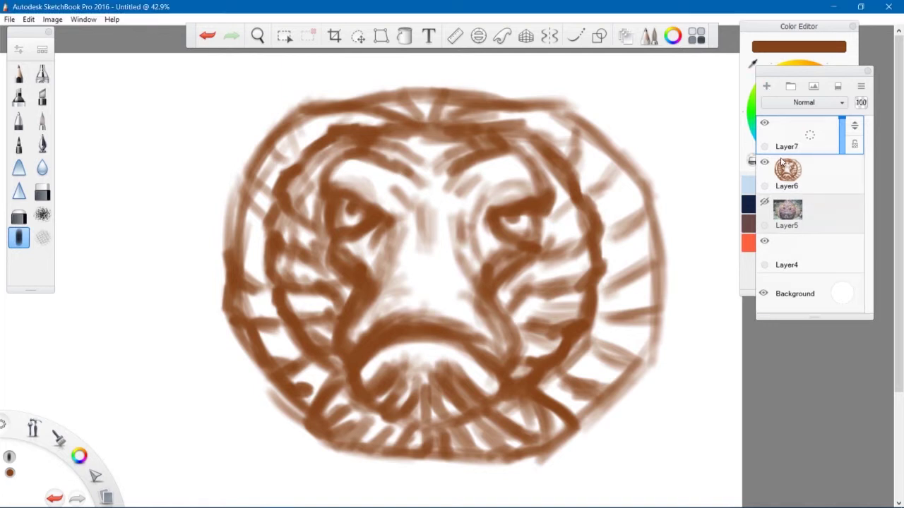
click(787, 30)
click(803, 132)
click(19, 76)
click(822, 309)
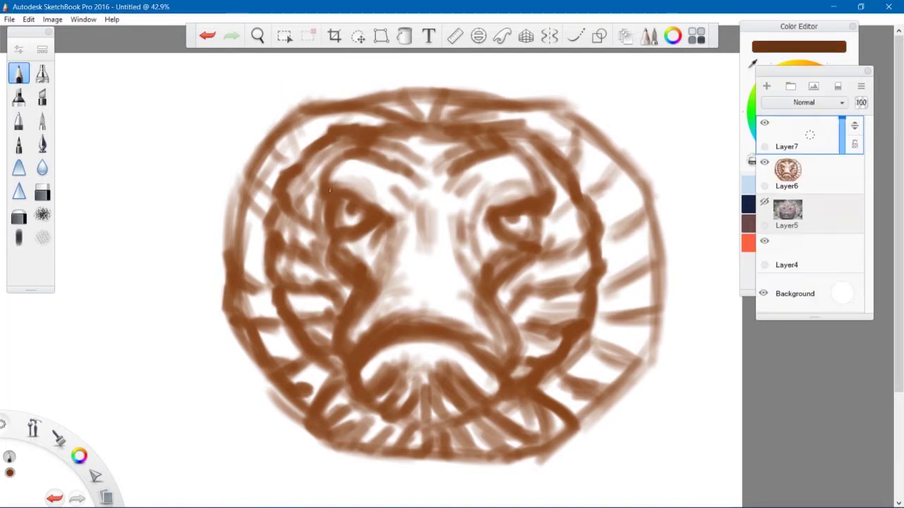
key(bracketright)
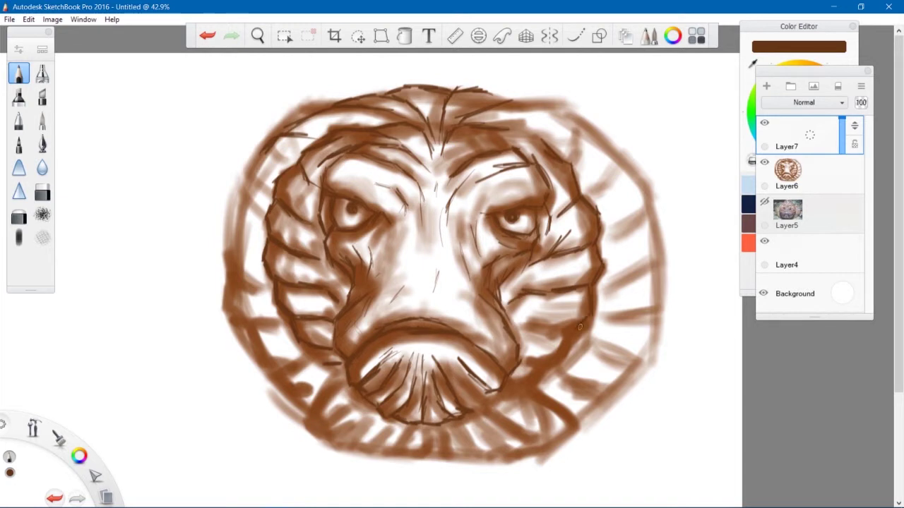
- Trace the facial features, cheek folds and upper fin edges with thin dark-brown pencil lines
drag(579, 327, 518, 322)
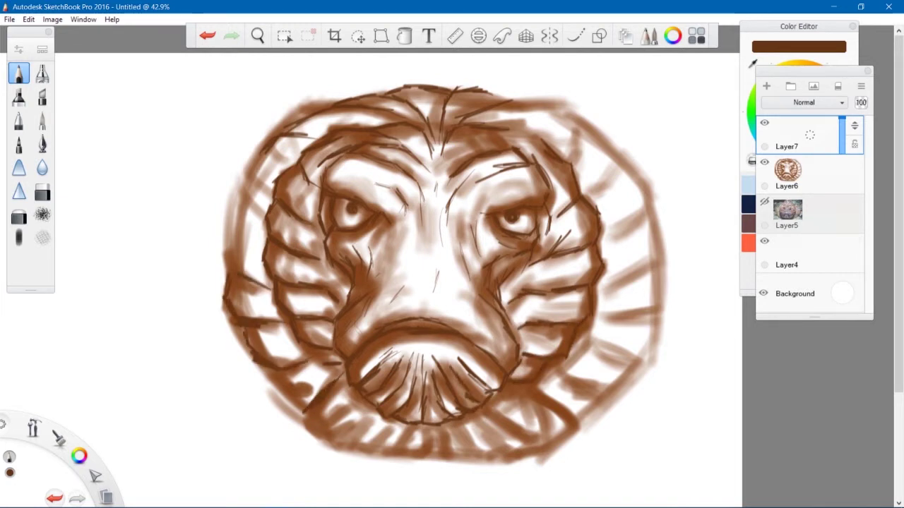
drag(242, 178, 237, 209)
drag(619, 169, 588, 191)
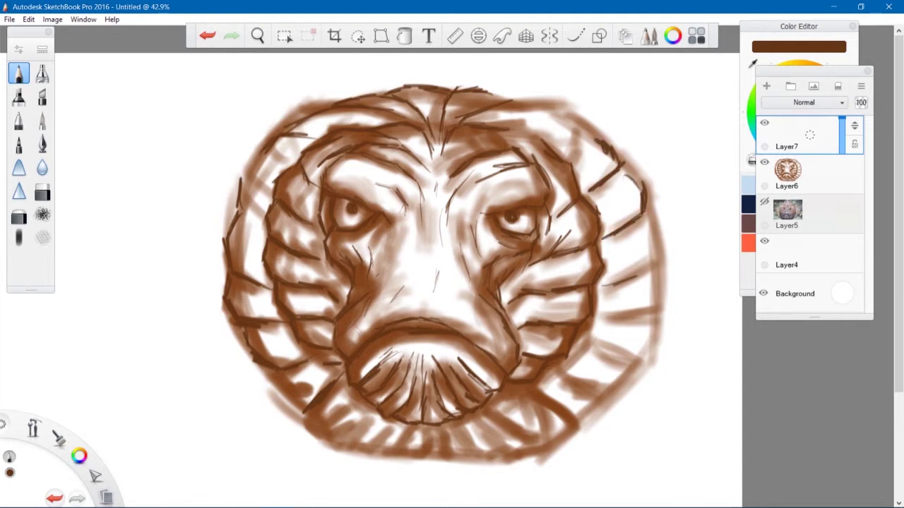
- Trace the right fin rays and bottom body edge, and add fine lines on the upper-right head and upper lip
drag(662, 258, 600, 290)
mouse_move(662, 314)
mouse_down()
mouse_move(607, 318)
mouse_move(573, 350)
mouse_up()
drag(627, 391, 562, 367)
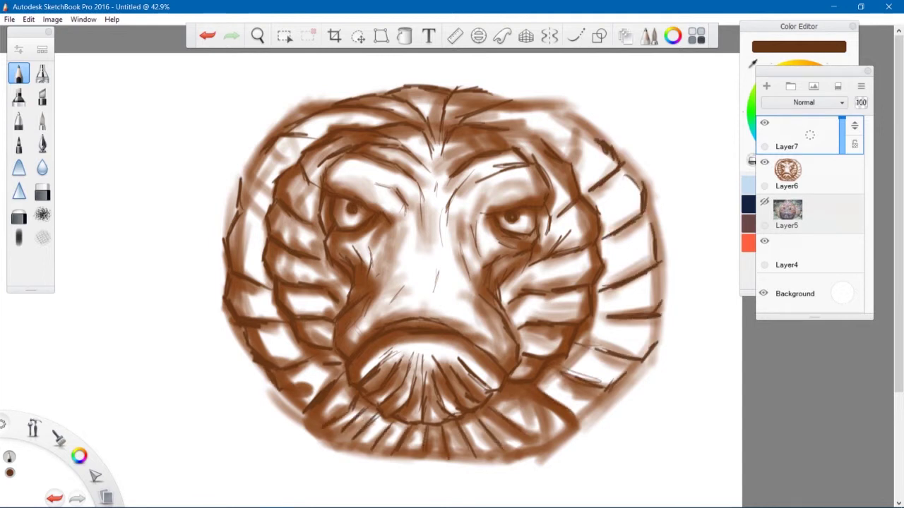
drag(431, 459, 555, 446)
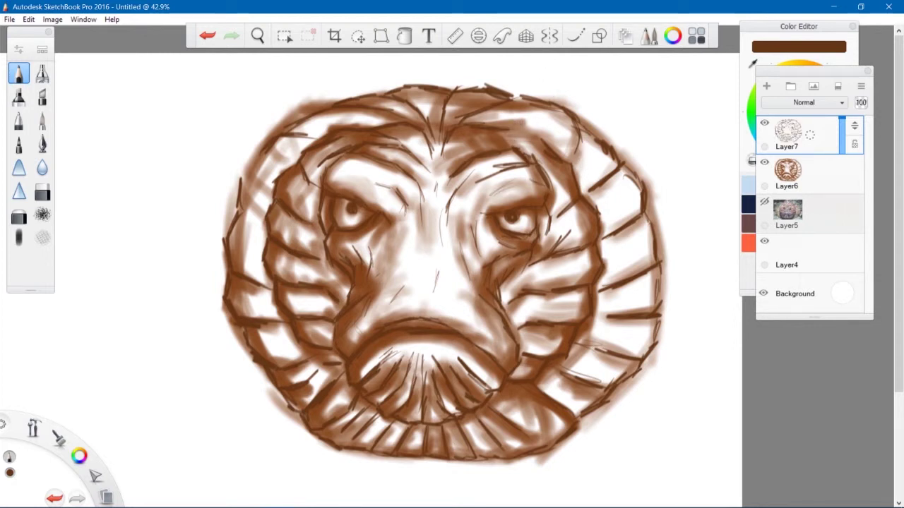
drag(521, 125, 569, 132)
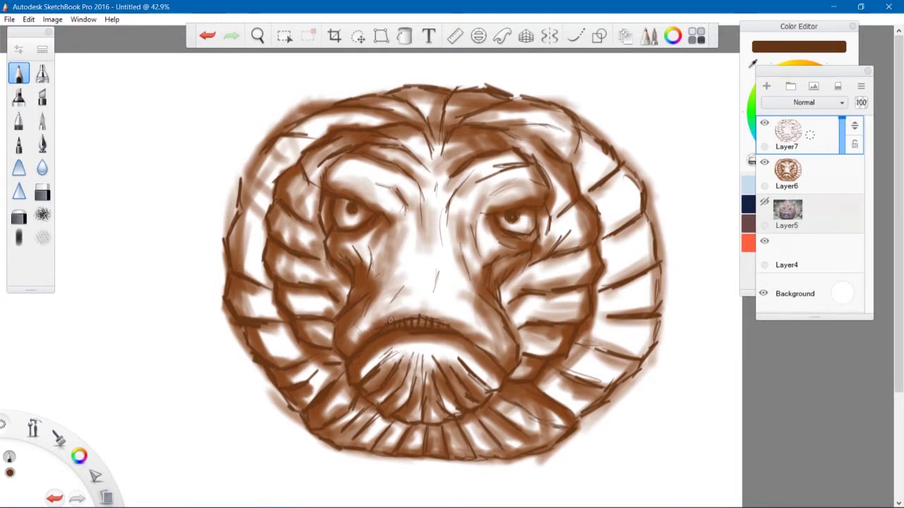
- Hide the soft sketch on Layer6 and add a new layer between it and the line art
click(764, 162)
click(763, 163)
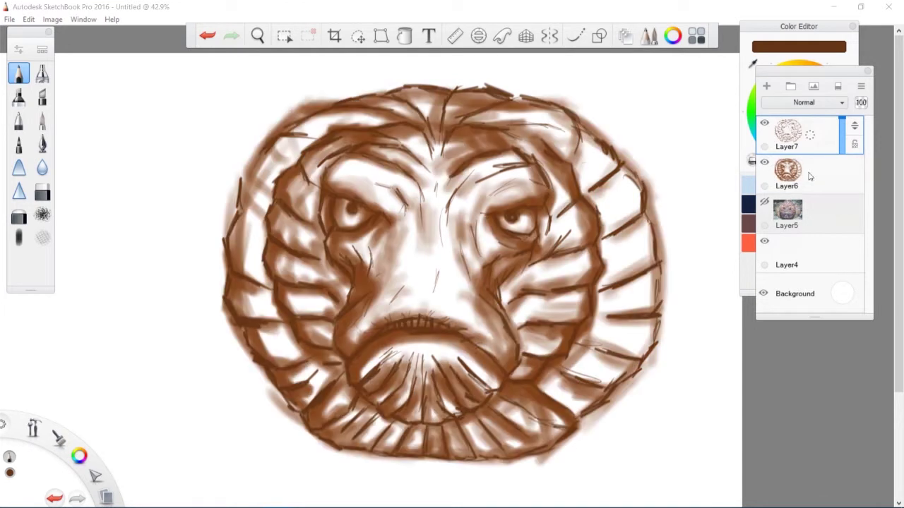
click(764, 162)
click(764, 163)
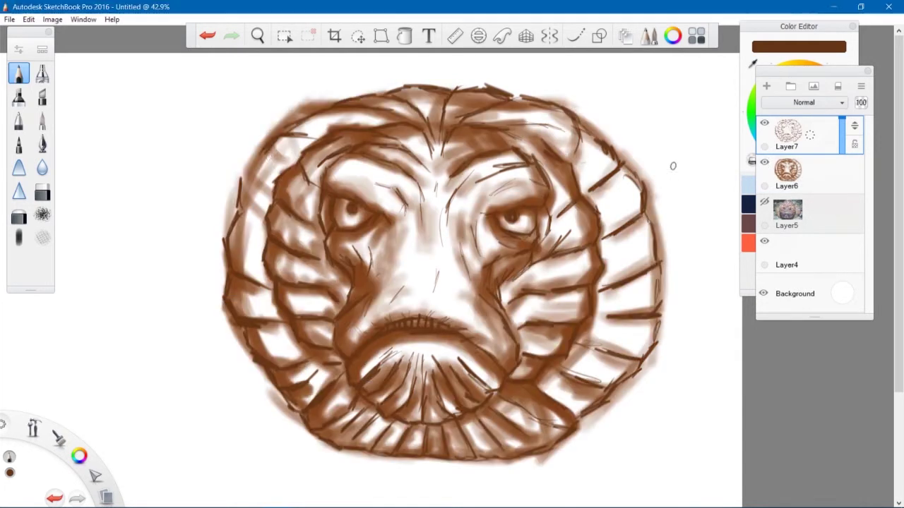
click(764, 162)
key(ctrl+shift+n)
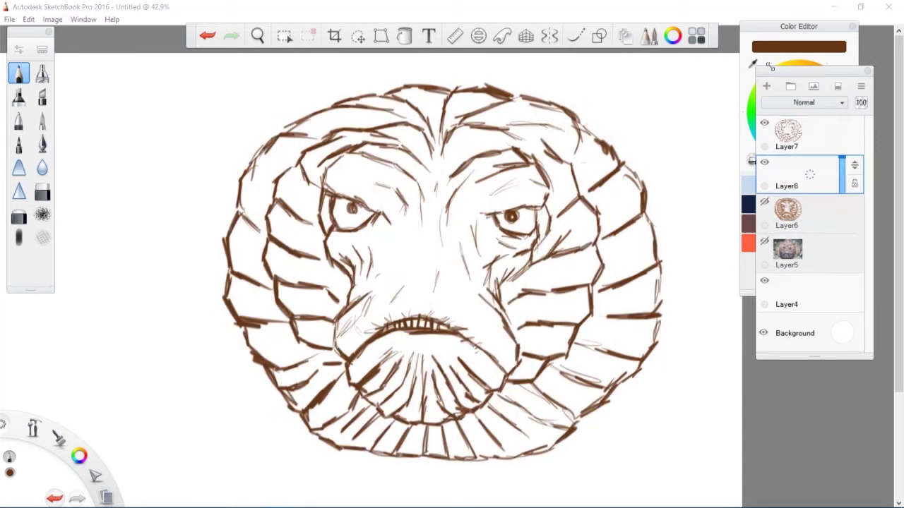
- Show the stonefish reference photo, pick a salmon-orange color and switch to a solid painting brush
click(764, 241)
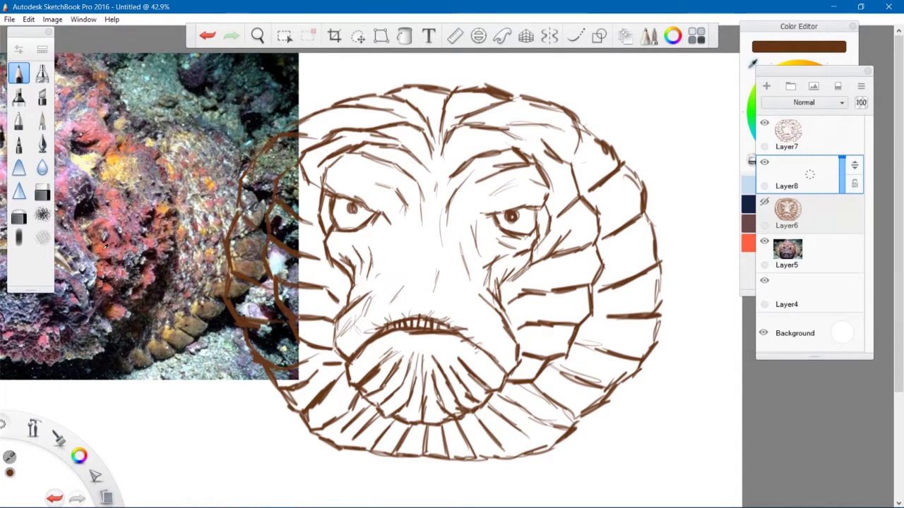
click(748, 243)
click(764, 202)
click(763, 202)
click(764, 241)
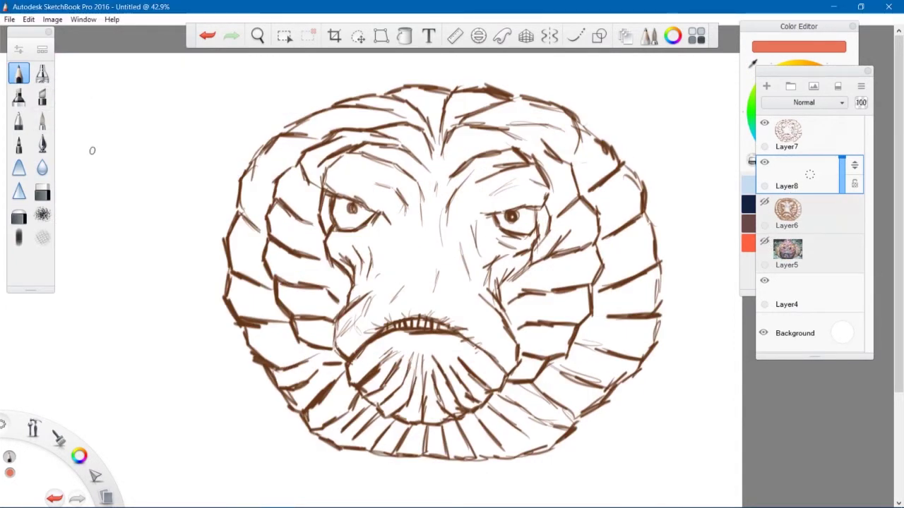
click(41, 120)
click(764, 242)
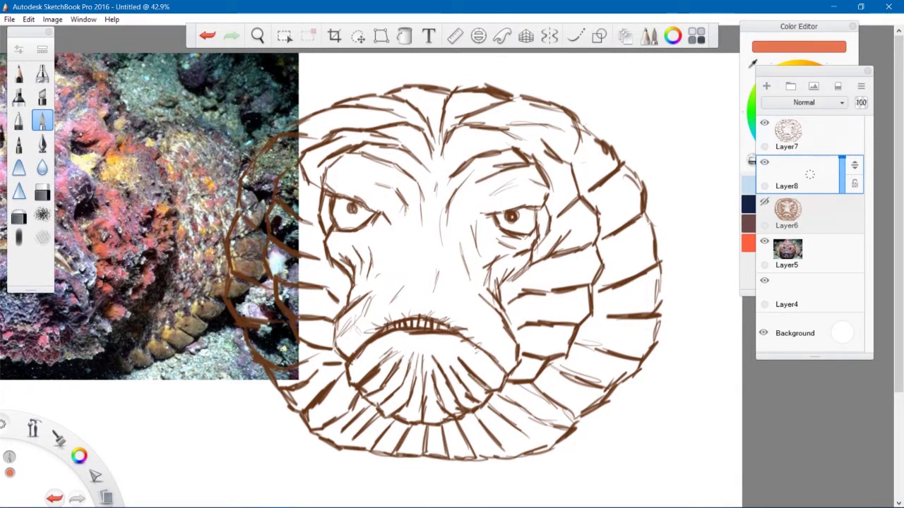
- Scribble thin orange test strokes over the nose bridge and left eye, darkening the color to rust orange
mouse_move(414, 192)
mouse_down()
mouse_move(442, 281)
mouse_move(455, 253)
mouse_up()
click(780, 26)
drag(812, 108, 800, 111)
drag(408, 169, 400, 221)
- Enlarge the brush to size 40 and block in most of the fish in muted brown
key(])
key(])
key(])
key(])
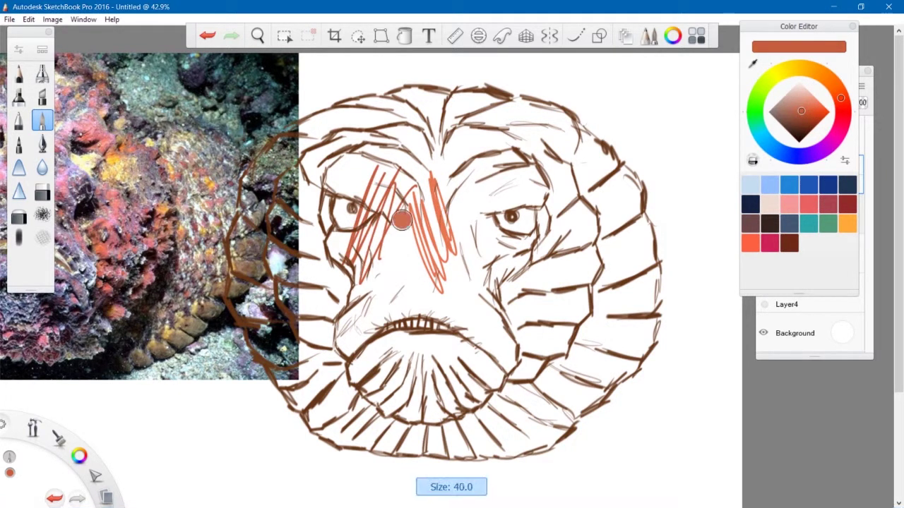
mouse_move(408, 185)
mouse_down()
mouse_move(369, 275)
mouse_move(341, 280)
mouse_up()
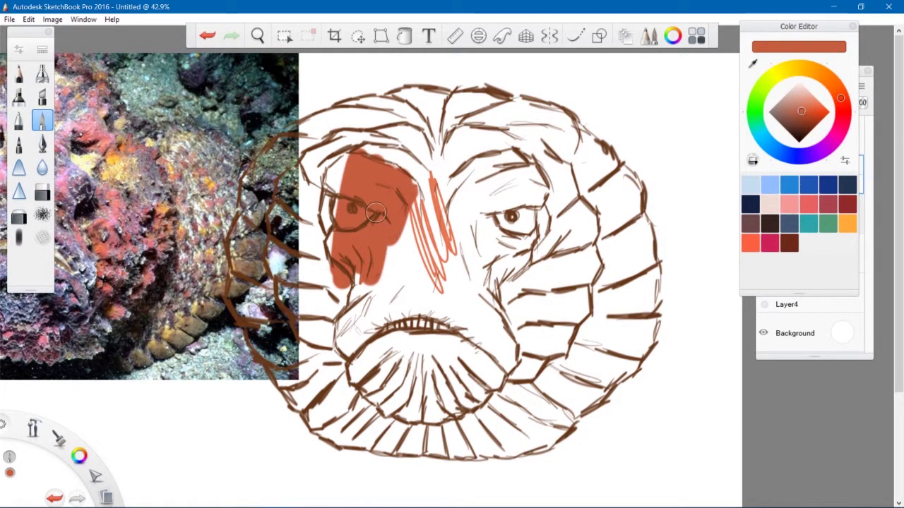
click(783, 113)
mouse_move(395, 161)
mouse_down()
mouse_move(342, 269)
mouse_move(260, 162)
mouse_move(437, 90)
mouse_move(275, 259)
mouse_up()
mouse_move(237, 219)
mouse_down()
mouse_move(311, 392)
mouse_move(367, 431)
mouse_move(667, 339)
mouse_move(497, 106)
mouse_move(413, 402)
mouse_move(627, 247)
mouse_move(428, 309)
mouse_move(512, 261)
mouse_move(462, 185)
mouse_up()
drag(508, 131, 572, 121)
- Hide the reference photo and fill the body's remaining gaps and outer edges with muted brown on Layer8
click(799, 327)
click(764, 241)
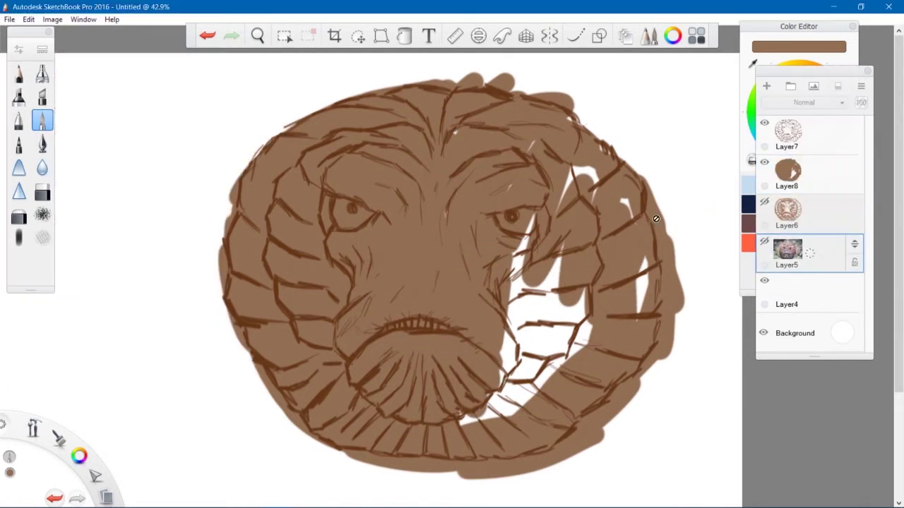
click(791, 175)
mouse_move(527, 226)
mouse_down()
mouse_move(531, 310)
mouse_move(640, 297)
mouse_move(534, 213)
mouse_move(508, 410)
mouse_move(557, 261)
mouse_move(459, 85)
mouse_move(240, 353)
mouse_up()
click(805, 31)
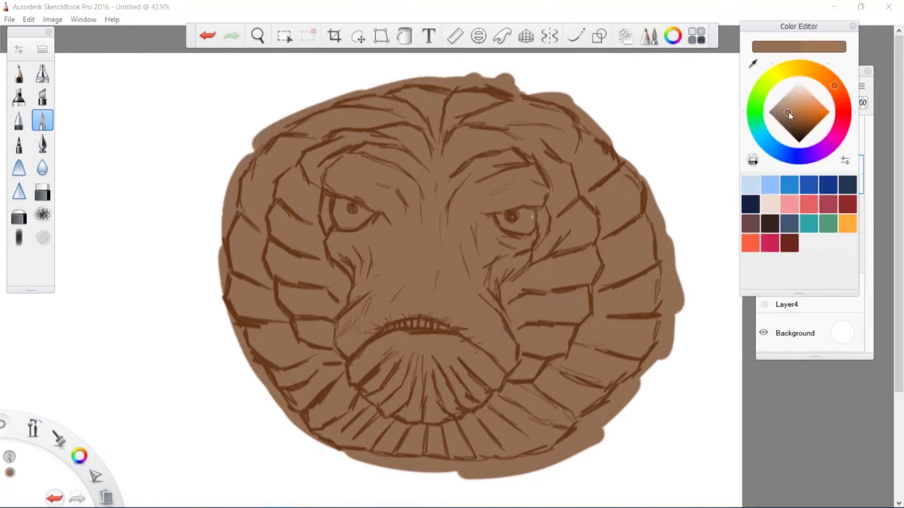
drag(788, 112, 785, 115)
click(532, 217)
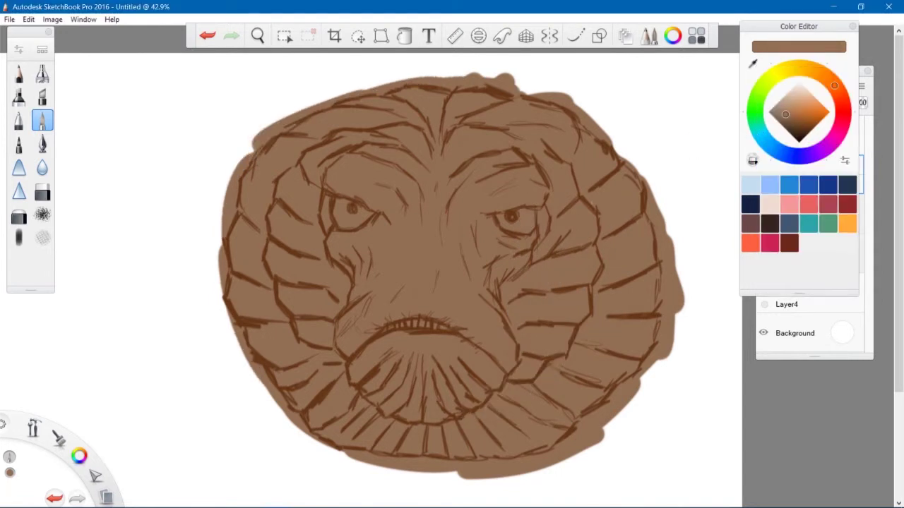
mouse_move(544, 107)
mouse_down()
mouse_move(219, 311)
mouse_move(265, 396)
mouse_move(339, 463)
mouse_up()
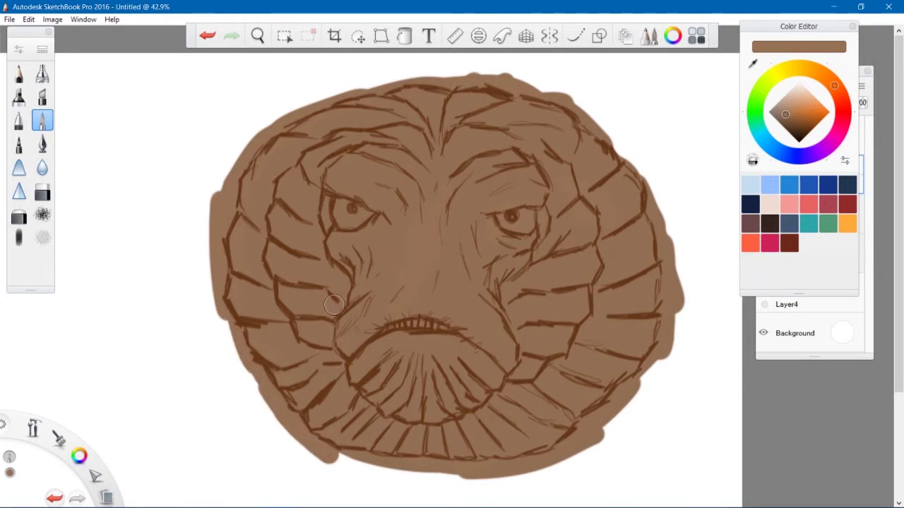
- Pick a light golden yellow and paint both eyes with it
click(826, 79)
click(816, 103)
drag(500, 215, 529, 224)
mouse_move(379, 217)
mouse_down()
mouse_move(370, 227)
mouse_move(361, 205)
mouse_move(344, 195)
mouse_up()
- Lower the opacity of the line art on Layer7 slightly and finish the yellow eye fills on Layer8
click(789, 311)
click(805, 142)
drag(842, 119, 841, 133)
click(819, 180)
click(822, 146)
click(822, 173)
drag(346, 200, 369, 201)
drag(502, 210, 528, 205)
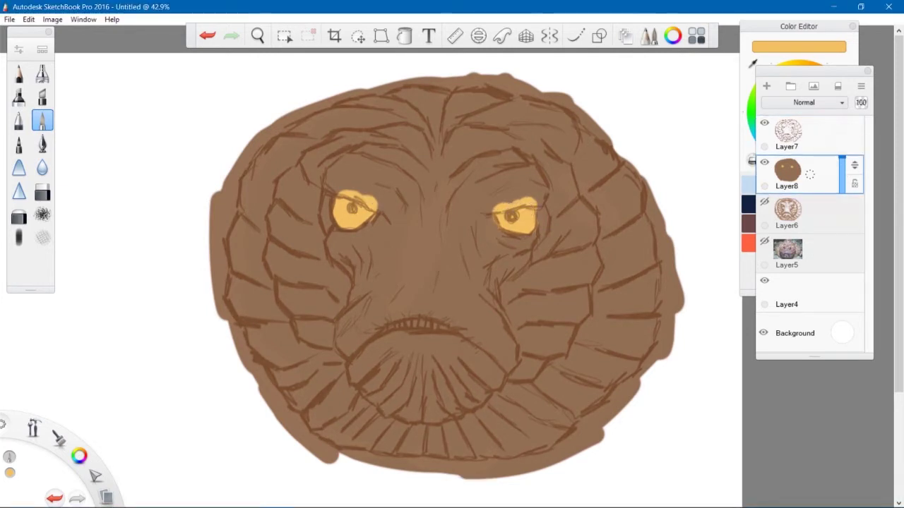
click(819, 175)
- Dab dusty pink and mauve on the right cheek with the soft airbrush, undoing the stray dab beside the eye
click(790, 27)
click(840, 127)
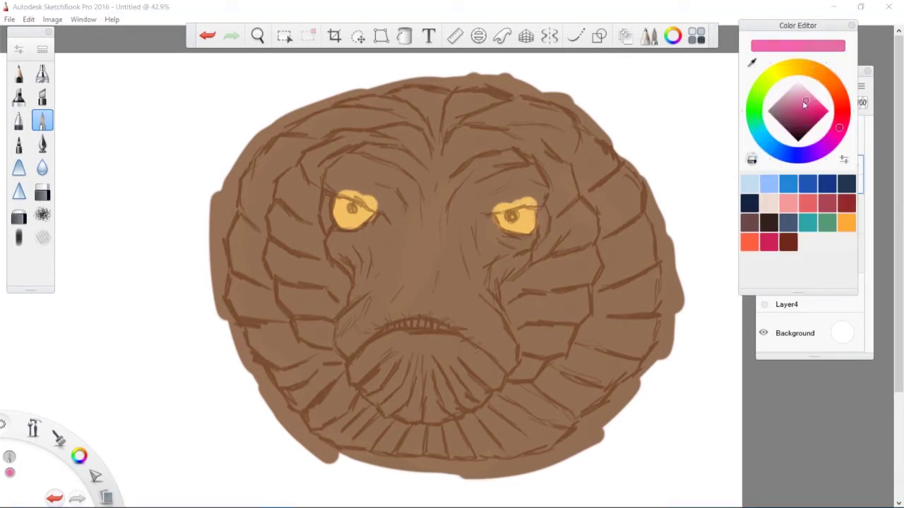
drag(804, 104, 789, 103)
click(18, 238)
drag(548, 293, 544, 332)
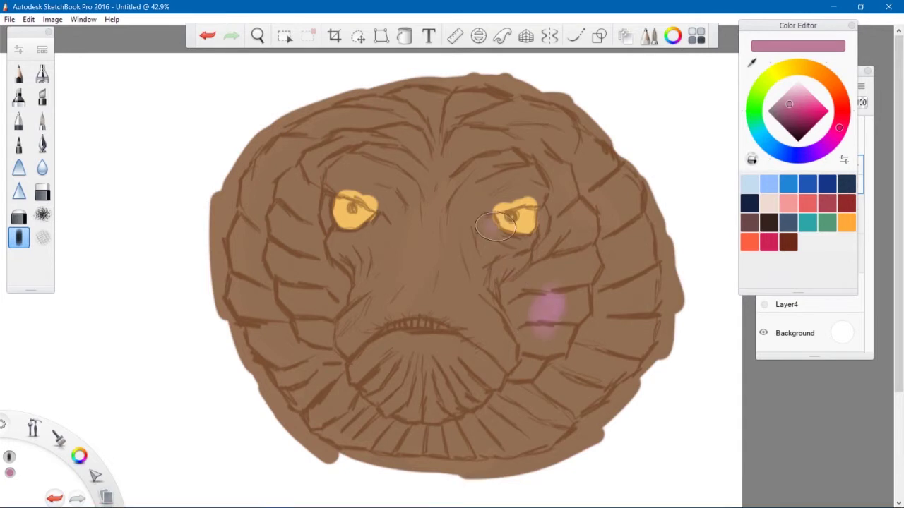
key(ctrl+z)
alt+click(543, 324)
drag(523, 302, 501, 337)
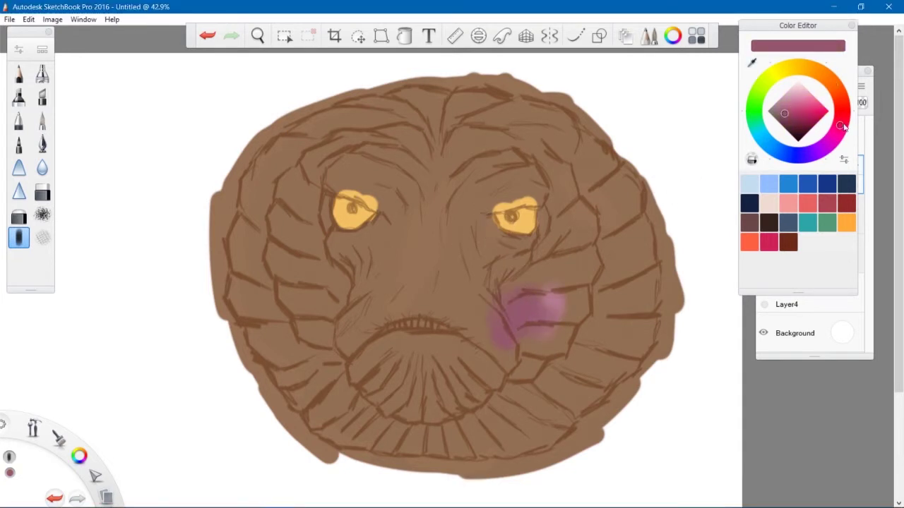
- Brush a soft muted rose over both cheeks, the lower nose and the area around the mouth
click(842, 115)
click(791, 107)
drag(541, 265, 499, 349)
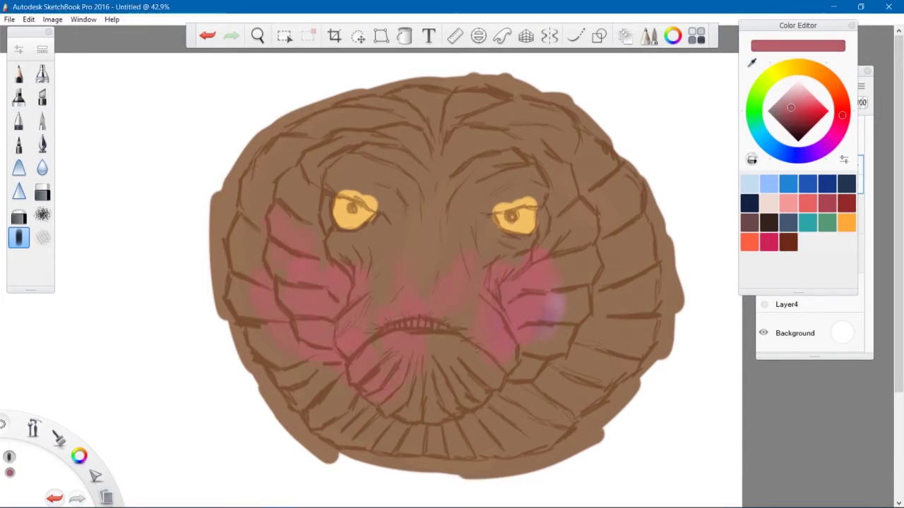
- Blend a muted rust orange over the cheeks, chin, left brow and side fins
click(839, 96)
click(791, 111)
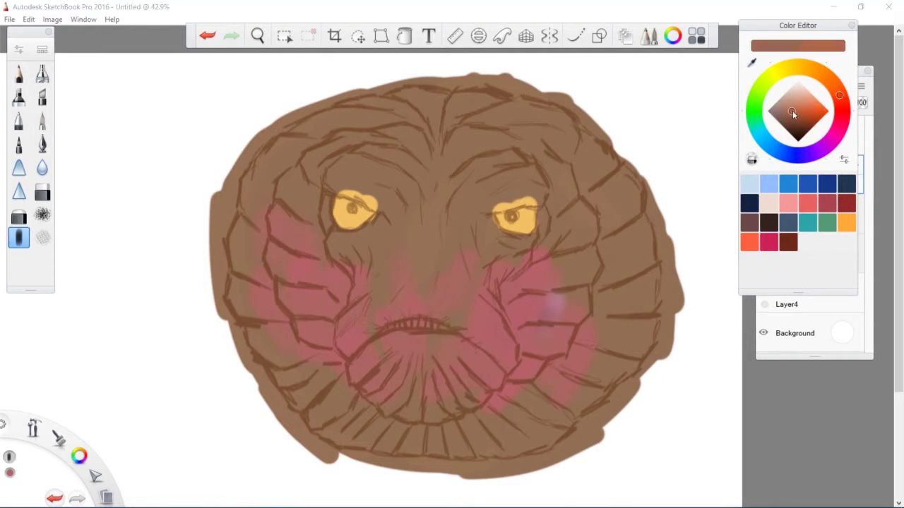
drag(544, 300, 494, 392)
mouse_move(265, 240)
mouse_down()
mouse_move(340, 253)
mouse_move(376, 196)
mouse_up()
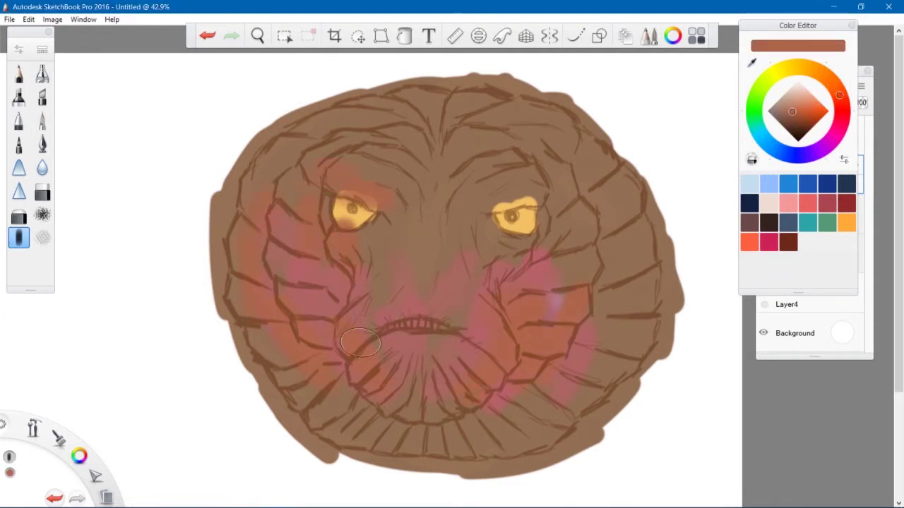
drag(581, 234, 544, 244)
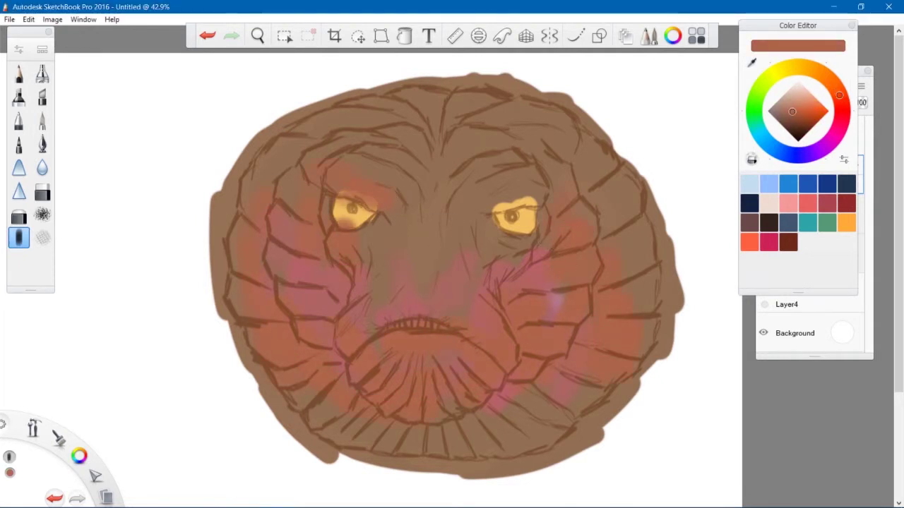
- Pick a crimson red and dab it over the outer fin segments, nose and chin
click(842, 114)
click(795, 108)
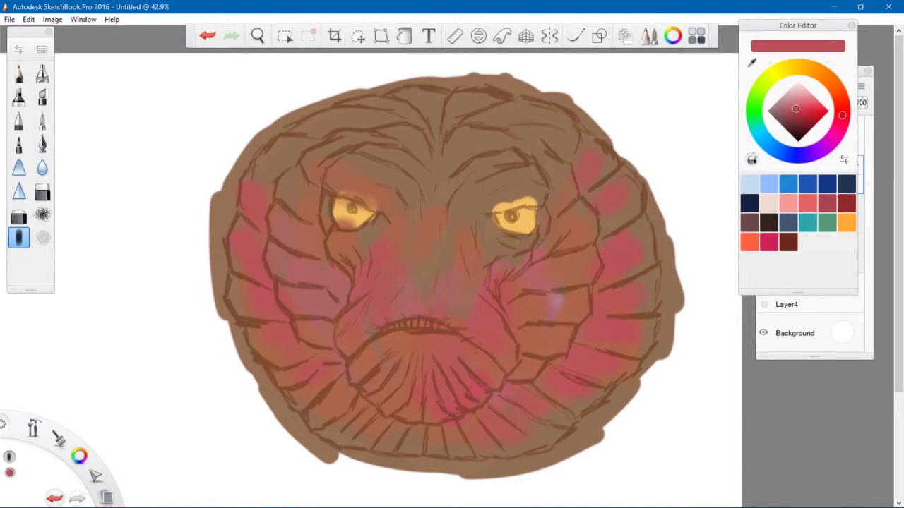
- Pick a deep blue and dab it onto the left cheek folds, left fin segments and lower-left band
drag(783, 149, 792, 155)
drag(297, 273, 315, 279)
drag(242, 265, 264, 278)
drag(301, 327, 318, 327)
drag(272, 343, 284, 348)
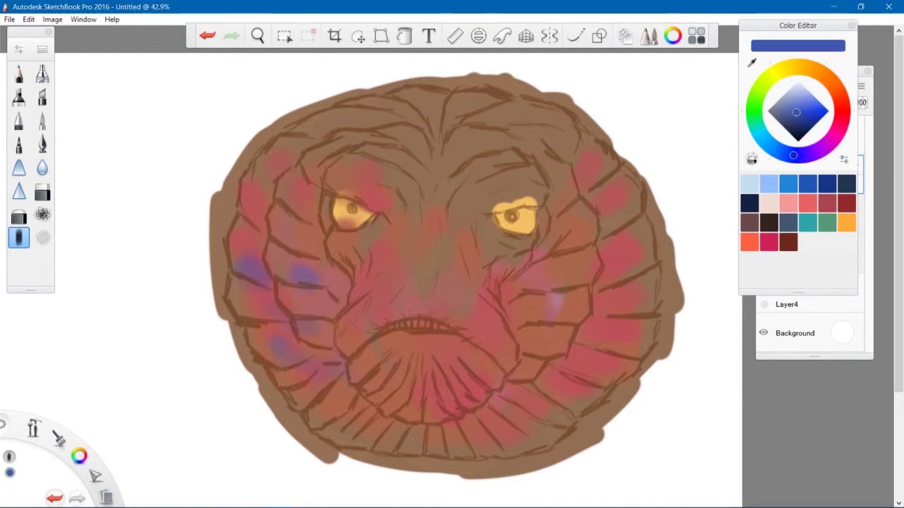
drag(343, 415, 371, 407)
- Dab deep blue over the right cheek folds, right fin segments, chin and right corner of the mouth
drag(526, 304, 580, 300)
drag(610, 258, 637, 248)
drag(616, 300, 657, 279)
drag(595, 327, 627, 332)
drag(548, 385, 586, 375)
drag(434, 368, 457, 393)
drag(521, 339, 551, 342)
drag(479, 341, 503, 348)
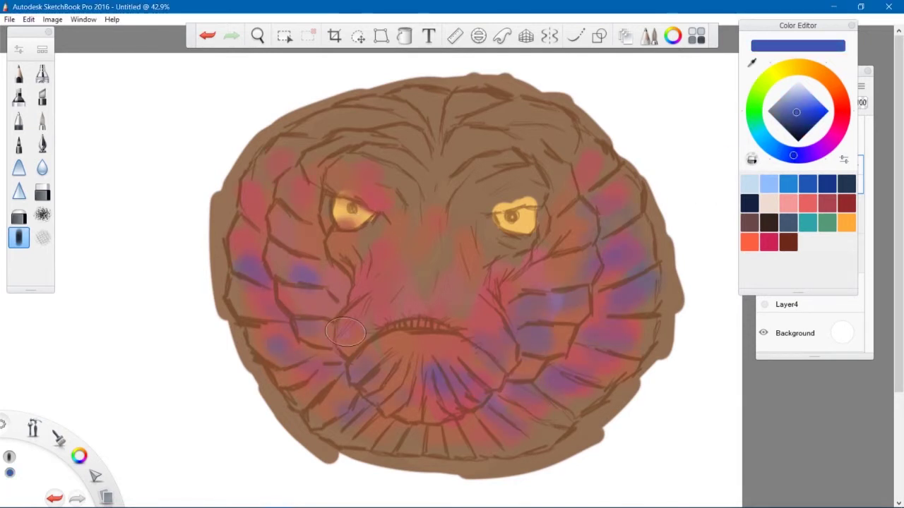
- Pick a brick red and blend it over the blue patches on the left cheek and fins
drag(317, 332, 353, 365)
click(841, 101)
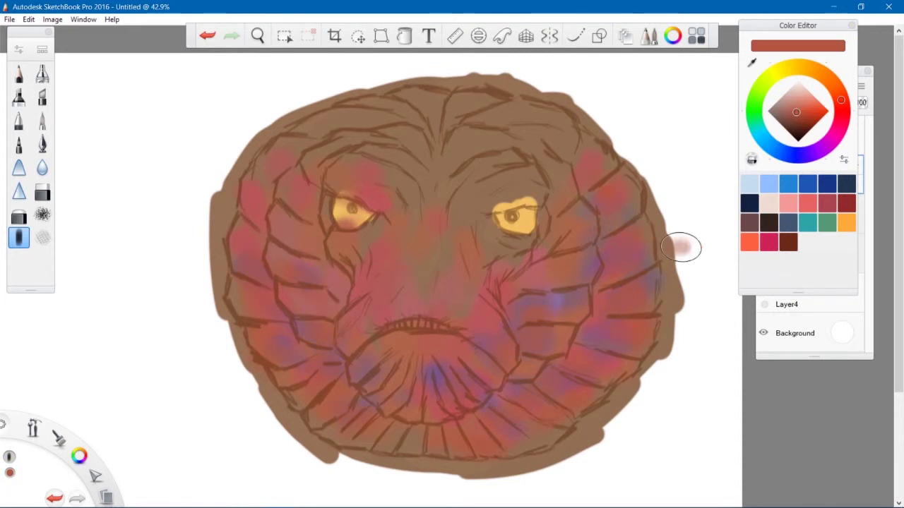
- On the Layer7 line art, enlarge the soft eraser and fade the lines along the left fins and across the forehead
click(819, 304)
click(812, 136)
click(19, 216)
key(bracketright)
key(bracketright)
key(bracketright)
key(bracketright)
drag(257, 158, 238, 203)
drag(226, 285, 241, 326)
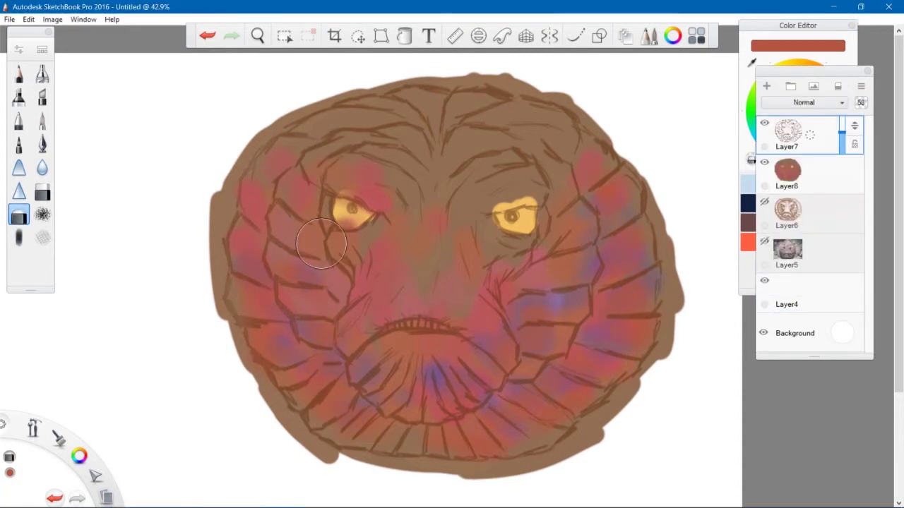
drag(442, 105, 503, 92)
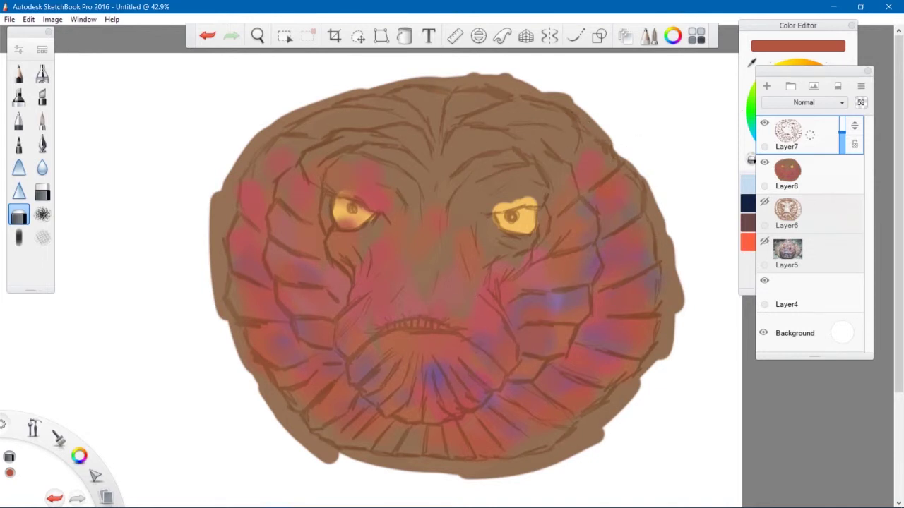
- On the Layer8 color layer, reshape the right eye's upper lid with a fine brush in the surrounding brown
click(780, 170)
click(43, 121)
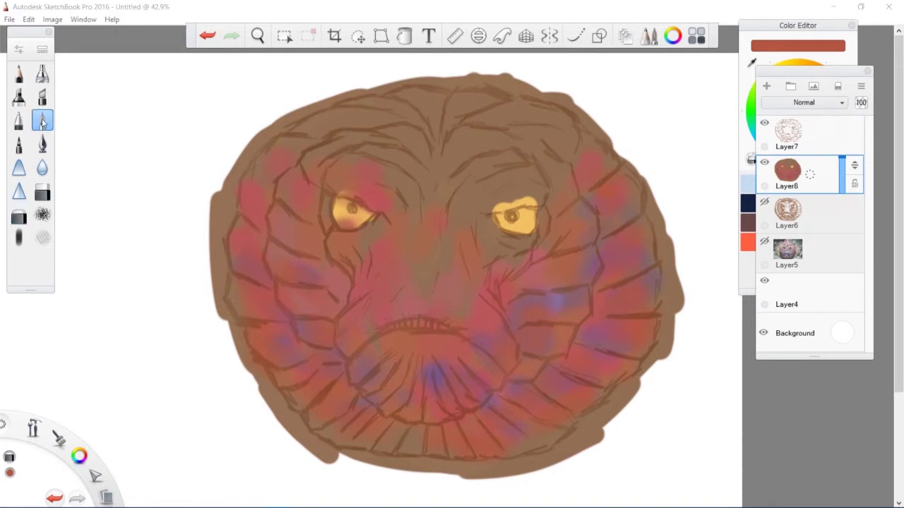
key(space)
drag(533, 204, 518, 174)
mouse_move(524, 176)
mouse_down()
mouse_move(424, 209)
mouse_move(433, 210)
mouse_up()
alt+click(411, 171)
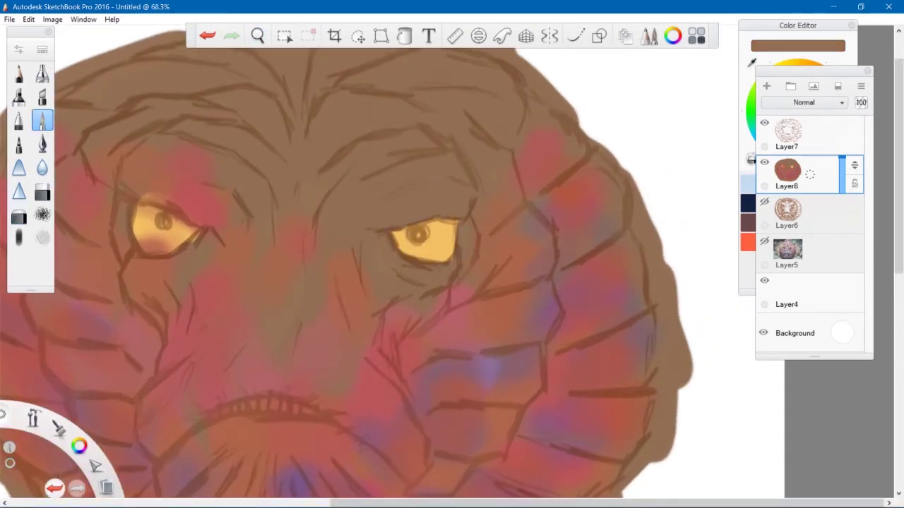
- Define the left eye's slanted upper lid with a sampled skin color and clean up the eye with sampled yellow
alt+click(186, 188)
drag(177, 185, 144, 193)
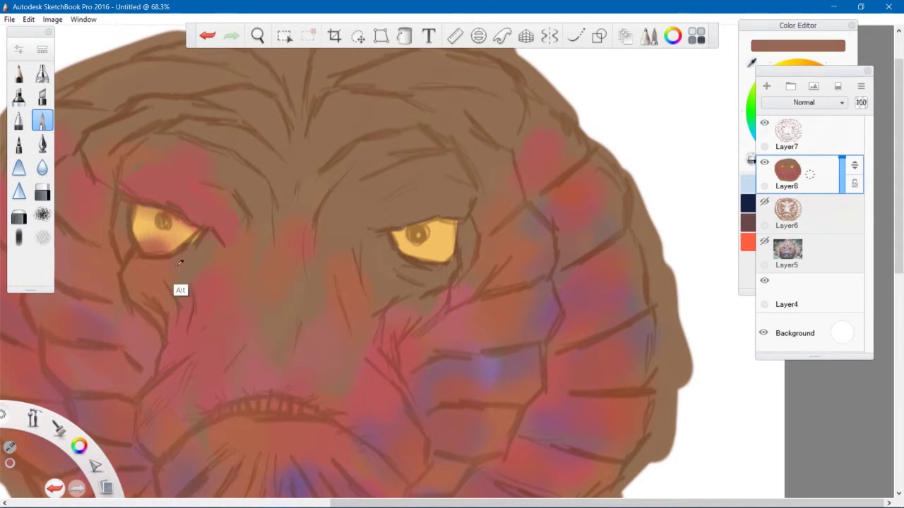
alt+click(151, 239)
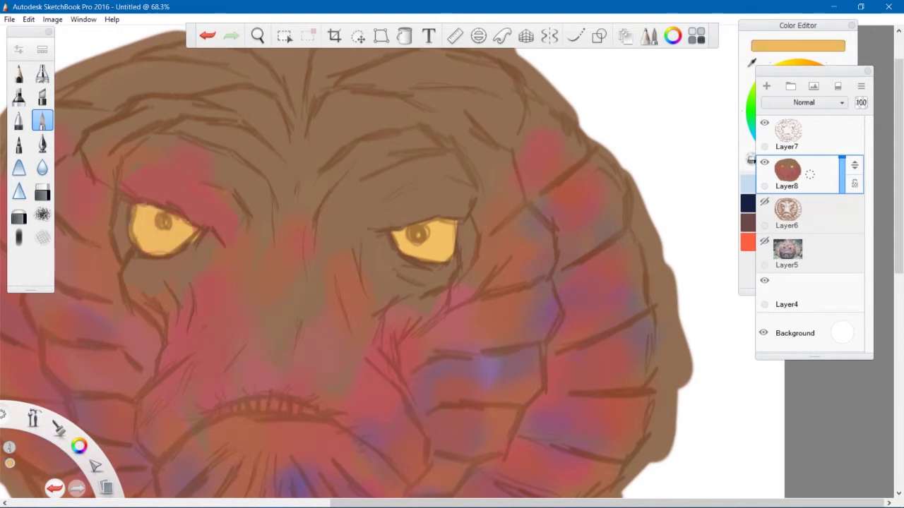
drag(454, 227, 411, 205)
- Save the drawing as stonefish in PSD format in the Assets folder under Files
key(ctrl+s)
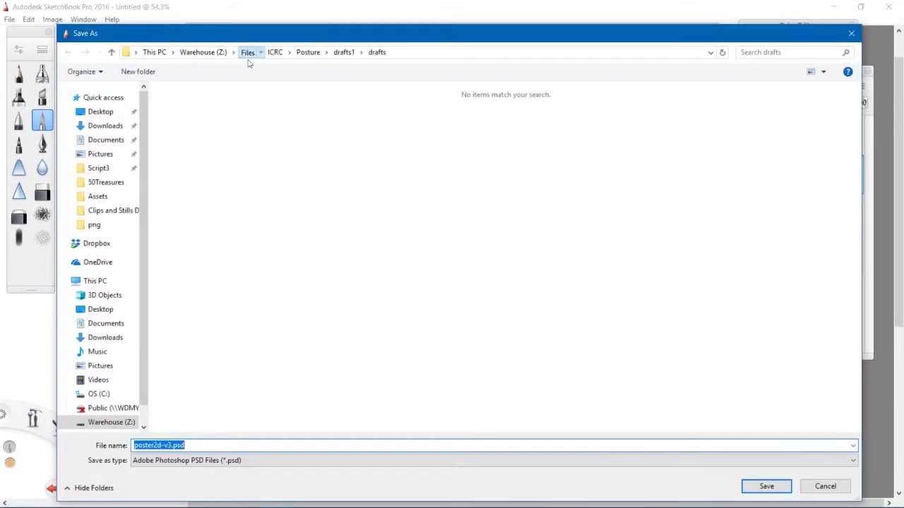
click(248, 54)
double_click(185, 143)
text(ston)
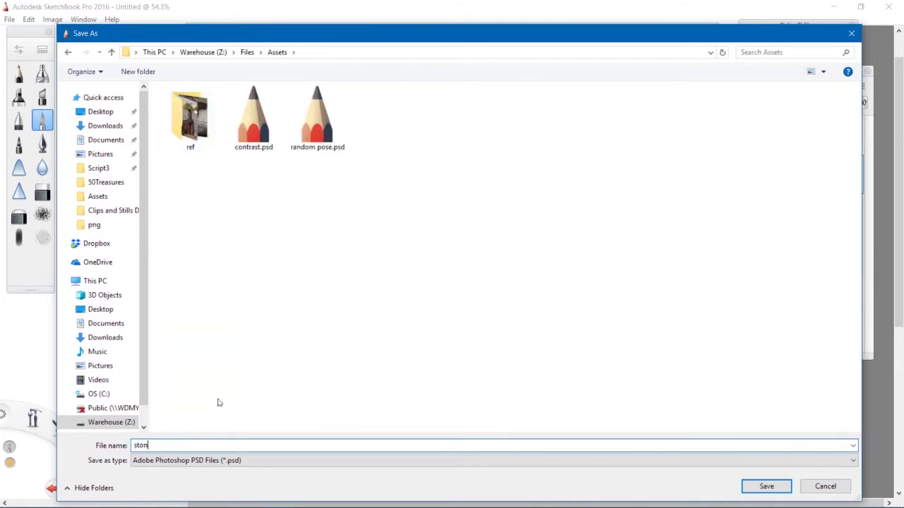
text(efish)
click(762, 485)
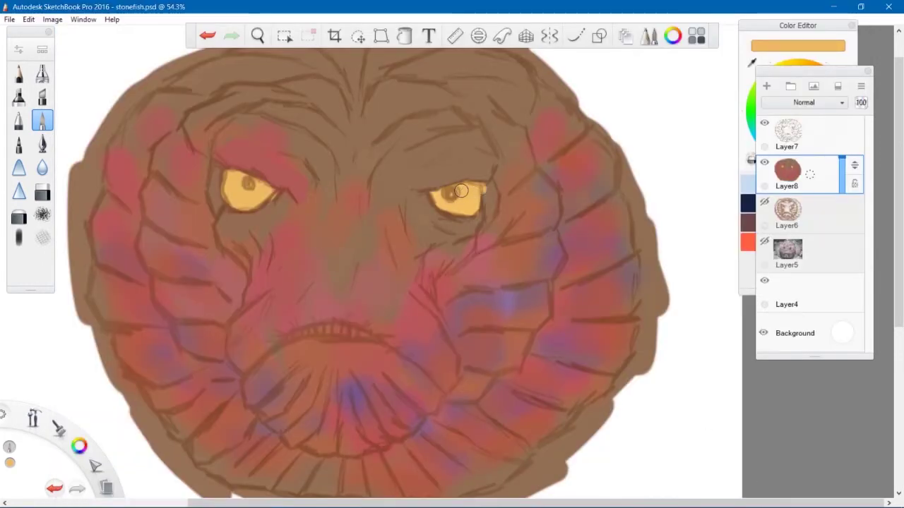
- Trim the right eye's edges with the surrounding brown and save the file
alt+click(497, 200)
drag(487, 185, 484, 194)
drag(440, 200, 408, 221)
key(ctrl+s)
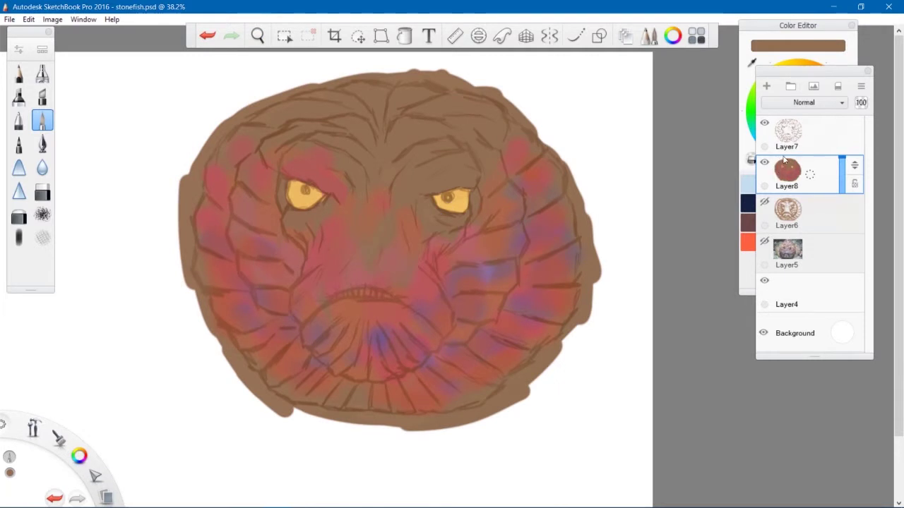
- Add a Multiply layer above the color layer and set up a smaller airbrush with a muted purple sampled from the chin
click(766, 86)
click(19, 238)
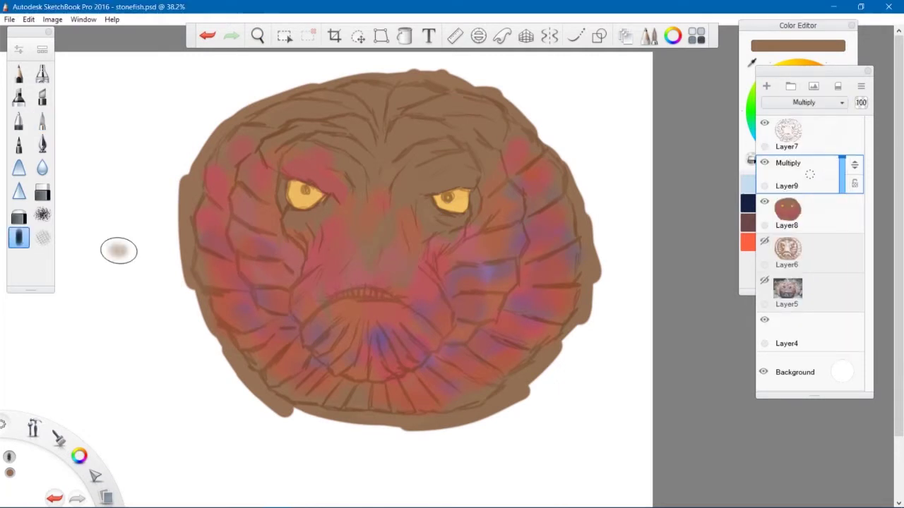
scroll(381, 212, up, 2)
alt+click(392, 340)
key([)
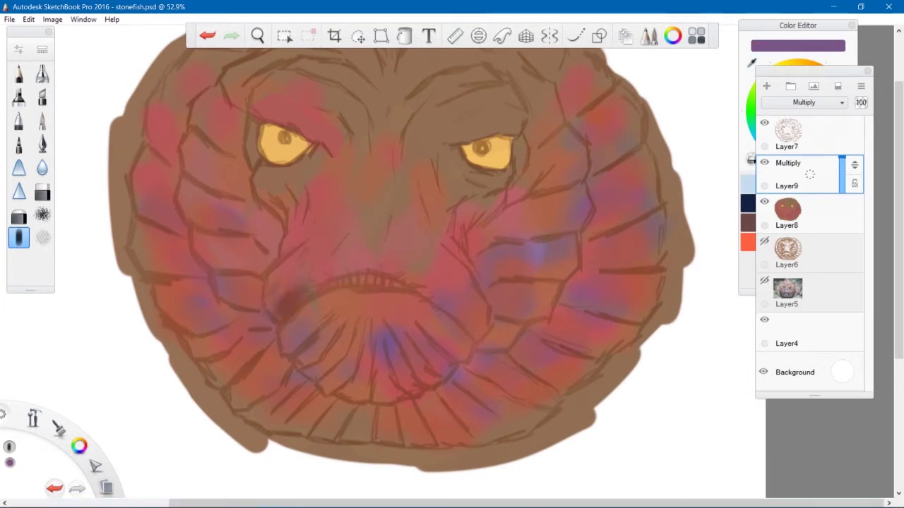
drag(272, 309, 356, 279)
click(207, 36)
drag(284, 288, 420, 275)
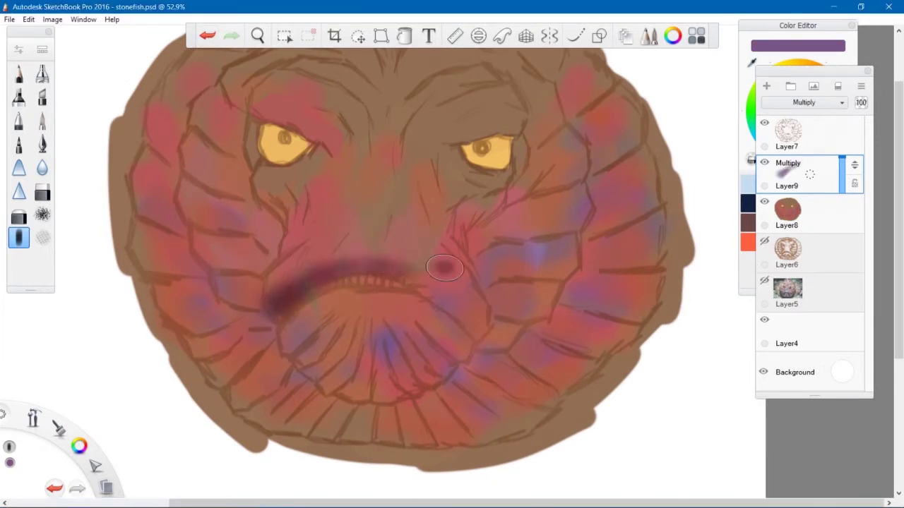
click(205, 37)
click(205, 36)
- Airbrush purple shadows along the upper lip, at both mouth corners and over the chin
mouse_move(286, 291)
mouse_down()
mouse_move(333, 279)
mouse_move(477, 323)
mouse_move(469, 316)
mouse_up()
mouse_move(329, 344)
mouse_down()
mouse_move(297, 344)
mouse_move(451, 353)
mouse_move(383, 319)
mouse_move(375, 385)
mouse_move(416, 391)
mouse_up()
mouse_move(461, 367)
mouse_down()
mouse_move(359, 363)
mouse_move(333, 392)
mouse_up()
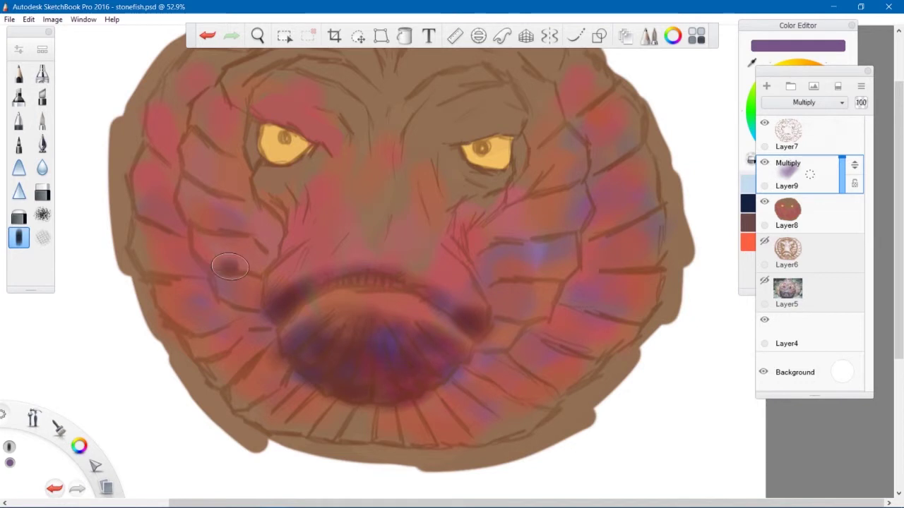
- Airbrush purple shadows around both eyes, beside the nose, and between the left cheek folds and left fin segments
mouse_move(286, 233)
mouse_down()
mouse_move(274, 189)
mouse_move(311, 131)
mouse_move(254, 106)
mouse_up()
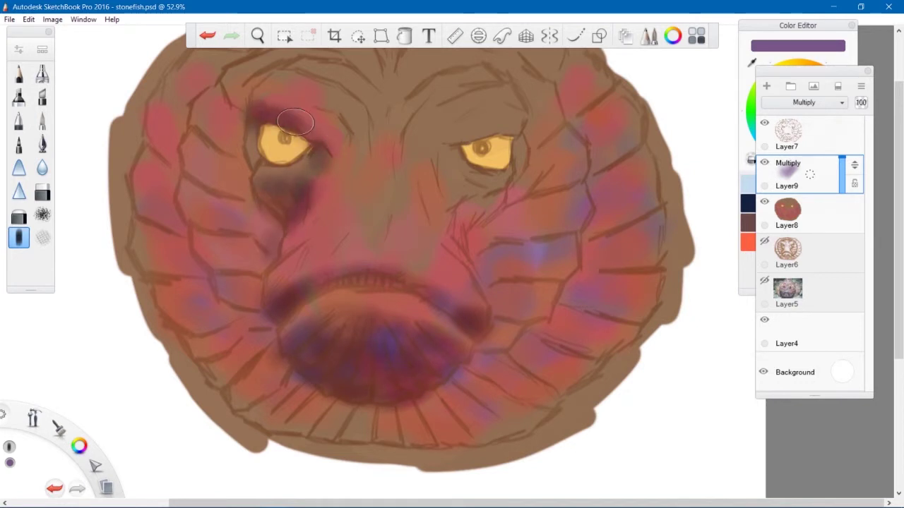
mouse_move(456, 142)
mouse_down()
mouse_move(526, 127)
mouse_move(520, 163)
mouse_move(494, 205)
mouse_move(459, 233)
mouse_move(469, 258)
mouse_up()
mouse_move(293, 250)
mouse_down()
mouse_move(287, 242)
mouse_move(335, 169)
mouse_move(283, 212)
mouse_move(272, 276)
mouse_move(187, 212)
mouse_move(229, 259)
mouse_move(272, 279)
mouse_move(233, 304)
mouse_move(254, 298)
mouse_move(248, 317)
mouse_move(204, 339)
mouse_move(276, 332)
mouse_move(282, 395)
mouse_move(304, 420)
mouse_up()
mouse_move(249, 301)
mouse_down()
mouse_move(182, 269)
mouse_move(157, 139)
mouse_move(170, 168)
mouse_up()
drag(479, 243, 468, 256)
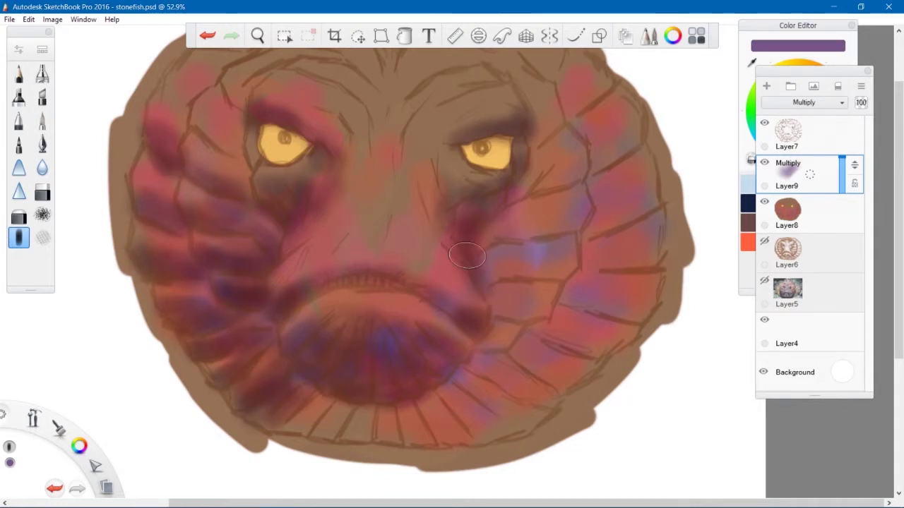
drag(440, 179, 490, 185)
- Airbrush purple shadows over the right cheek folds, right fin segments and the band below the chin
mouse_move(583, 178)
mouse_down()
mouse_move(545, 192)
mouse_move(511, 236)
mouse_move(565, 212)
mouse_move(537, 268)
mouse_move(558, 307)
mouse_move(502, 339)
mouse_move(601, 137)
mouse_move(611, 233)
mouse_move(625, 254)
mouse_move(586, 300)
mouse_move(628, 306)
mouse_move(600, 341)
mouse_move(523, 381)
mouse_move(282, 431)
mouse_move(424, 423)
mouse_move(313, 426)
mouse_move(337, 435)
mouse_up()
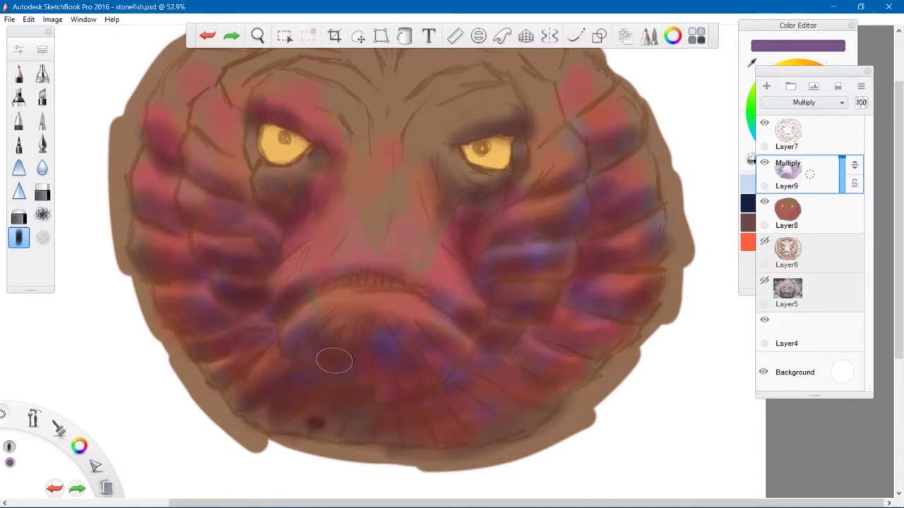
key(ctrl+z)
drag(258, 420, 331, 431)
- Add a normal layer above the Multiply shading layer and pick a light orange-tan for highlights
mouse_move(403, 283)
mouse_down()
mouse_move(386, 279)
mouse_move(451, 304)
mouse_up()
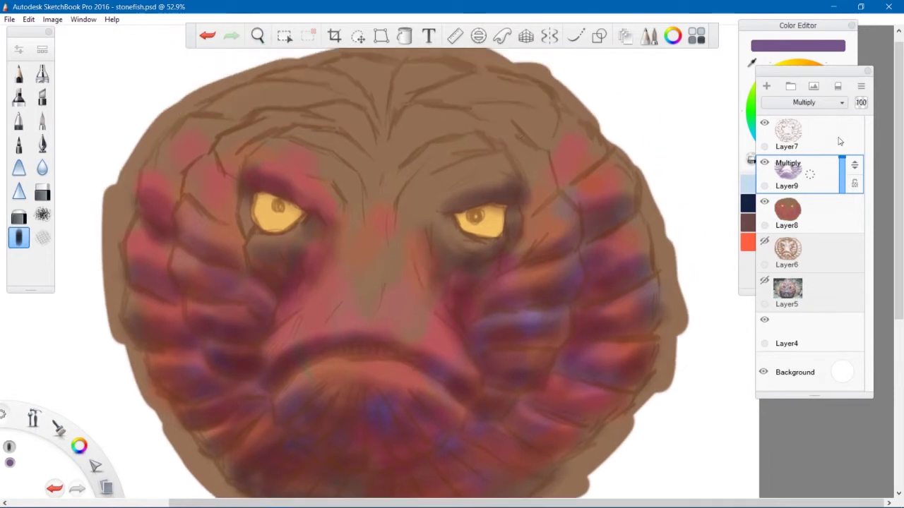
click(767, 86)
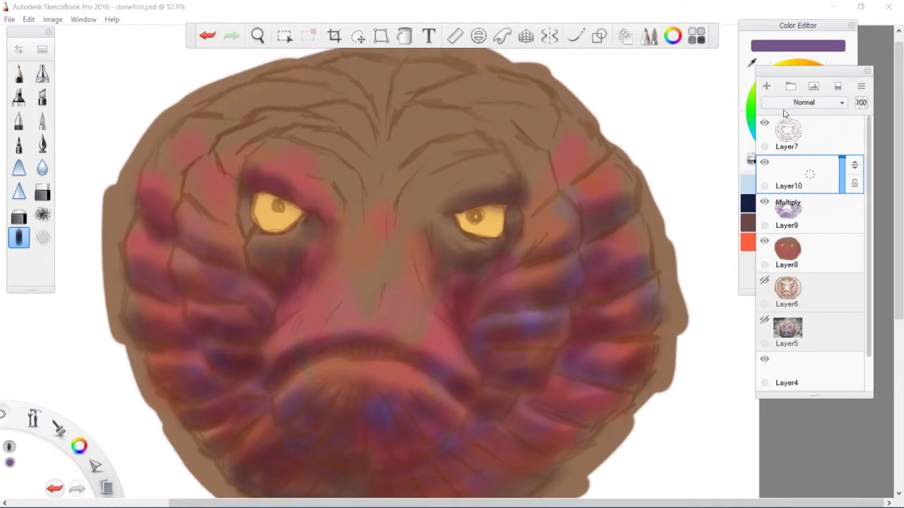
click(796, 26)
click(806, 68)
drag(798, 118, 803, 108)
click(805, 71)
drag(806, 71, 817, 72)
click(805, 102)
- Airbrush orange-tan highlights over the brows, the forehead ridges and the left side of the nose
click(269, 150)
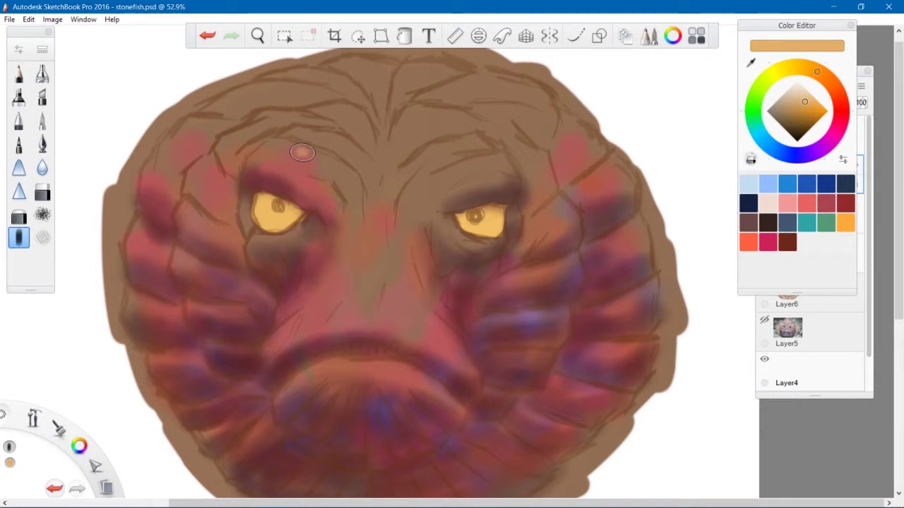
drag(208, 162, 228, 182)
mouse_move(190, 131)
mouse_down()
mouse_move(247, 130)
mouse_move(328, 163)
mouse_move(314, 142)
mouse_move(223, 102)
mouse_move(327, 97)
mouse_move(353, 65)
mouse_move(381, 74)
mouse_move(326, 153)
mouse_move(495, 159)
mouse_move(579, 135)
mouse_move(436, 70)
mouse_move(452, 88)
mouse_move(434, 116)
mouse_move(427, 194)
mouse_move(361, 267)
mouse_move(376, 175)
mouse_move(384, 244)
mouse_up()
drag(313, 321, 277, 339)
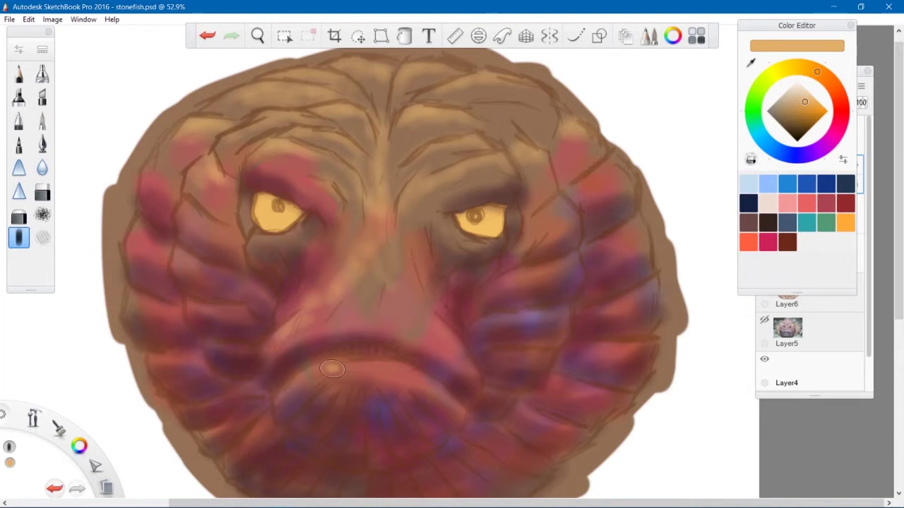
- Add orange-tan highlights to the lower lip, the right side of the nose, the upper right cheek and the right forehead
drag(330, 369, 409, 367)
click(418, 313)
drag(567, 208, 552, 208)
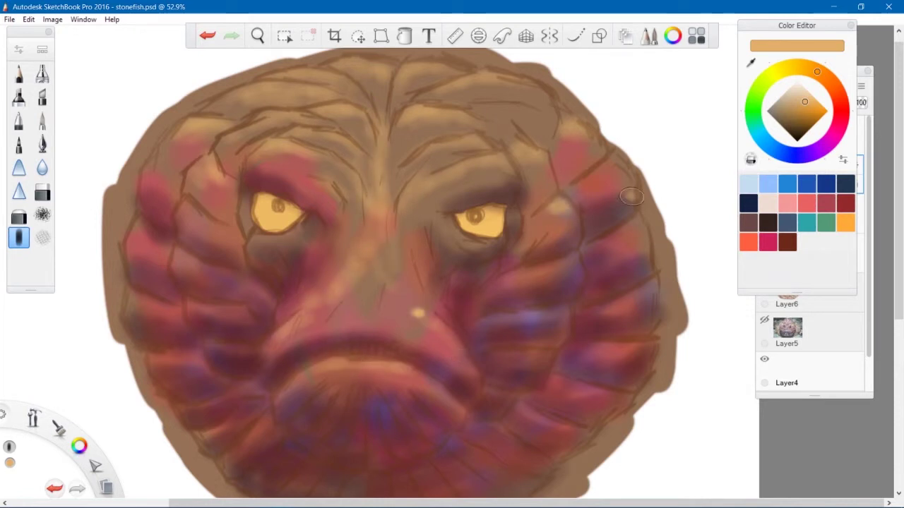
drag(493, 103, 519, 108)
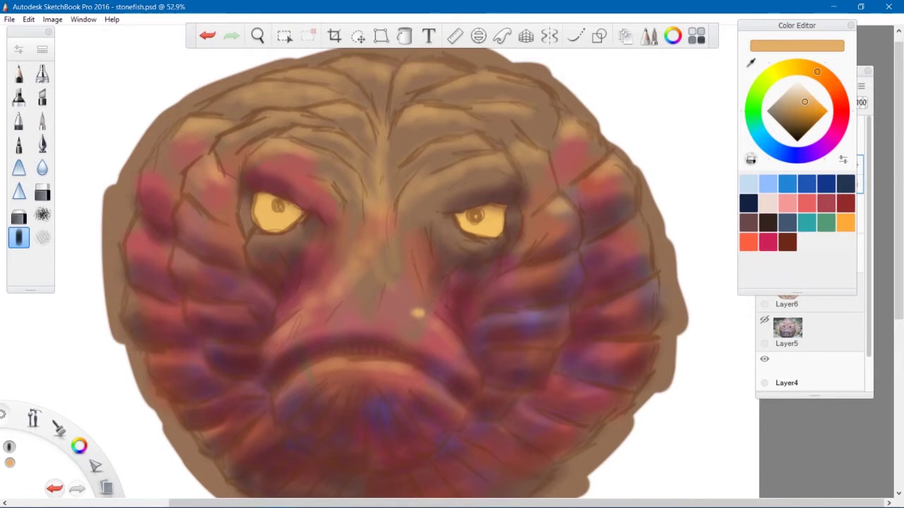
- Pick a pale cream and dab brighter highlights onto the forehead ridges on both sides
drag(349, 64, 361, 64)
click(797, 89)
drag(410, 67, 425, 67)
click(436, 114)
drag(435, 114, 414, 114)
drag(358, 120, 346, 113)
drag(314, 89, 259, 89)
click(482, 79)
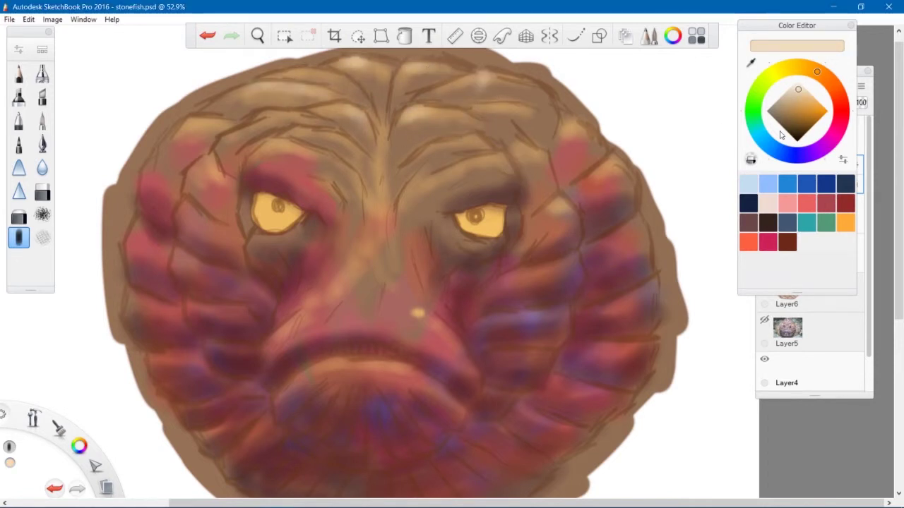
- Pick a light lavender, shrink the airbrush and paint rim highlights on the lower-left cheek folds and fin segments
click(811, 154)
click(804, 90)
key(space)
drag(461, 266, 382, 352)
mouse_move(352, 374)
mouse_down()
mouse_move(426, 279)
mouse_move(363, 300)
mouse_move(346, 332)
mouse_up()
key(bracketleft)
key(bracketleft)
key(bracketleft)
drag(256, 344, 290, 327)
mouse_move(236, 310)
mouse_down()
mouse_move(280, 306)
mouse_move(315, 286)
mouse_up()
drag(322, 306, 349, 292)
- Paint lavender rim highlights under the right cheek folds
click(580, 303)
drag(538, 320, 615, 298)
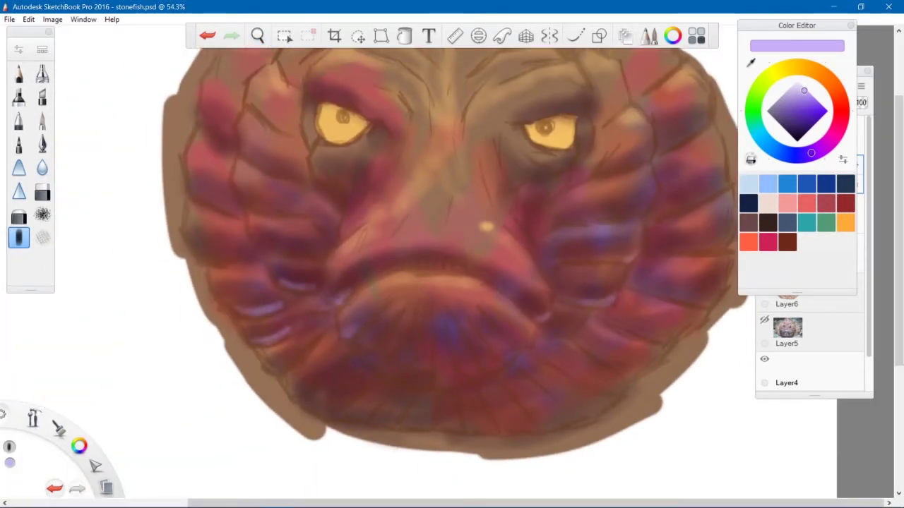
drag(631, 257, 582, 259)
drag(649, 204, 591, 215)
drag(568, 333, 548, 334)
- Paint short lavender highlight strokes along the lower ends of the chin ridges
mouse_move(492, 366)
mouse_down()
mouse_move(477, 353)
mouse_move(495, 369)
mouse_up()
mouse_move(463, 352)
mouse_down()
mouse_move(473, 376)
mouse_move(446, 387)
mouse_up()
mouse_move(430, 353)
mouse_down()
mouse_move(418, 384)
mouse_move(394, 379)
mouse_up()
mouse_move(387, 357)
mouse_down()
mouse_move(375, 371)
mouse_move(365, 332)
mouse_up()
- Paint radiating lavender highlights on the segments of the band below the chin, from the lower-left fins to the lower right
drag(289, 392, 329, 371)
mouse_move(322, 412)
mouse_down()
mouse_move(342, 398)
mouse_move(402, 404)
mouse_up()
mouse_move(419, 423)
mouse_down()
mouse_move(424, 407)
mouse_move(450, 401)
mouse_move(483, 431)
mouse_up()
mouse_move(499, 402)
mouse_down()
mouse_move(525, 430)
mouse_move(499, 403)
mouse_up()
mouse_move(468, 375)
mouse_down()
mouse_move(457, 355)
mouse_move(475, 373)
mouse_up()
mouse_move(527, 394)
mouse_down()
mouse_move(564, 418)
mouse_move(542, 413)
mouse_move(607, 419)
mouse_up()
drag(558, 386, 600, 416)
drag(564, 364, 621, 393)
drag(553, 357, 584, 378)
drag(317, 367, 332, 385)
drag(274, 336, 314, 363)
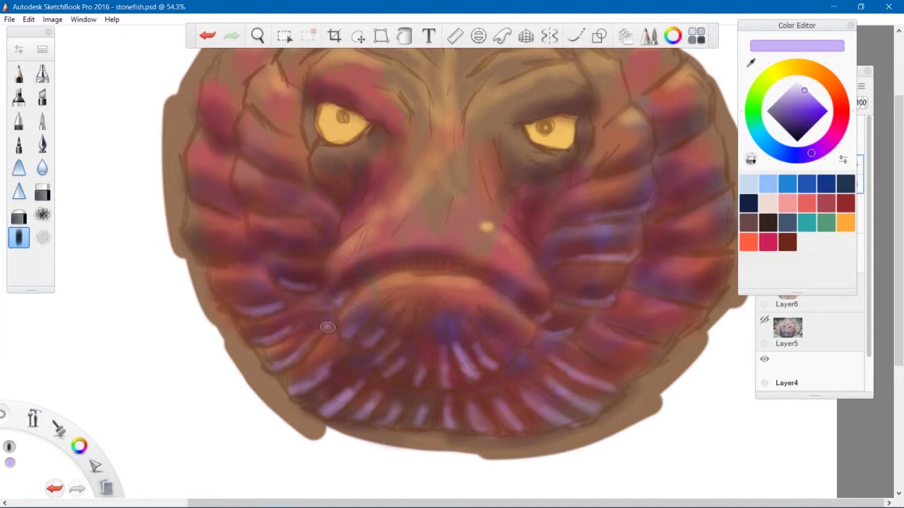
- Add lavender highlights to the lower-right fin segments and one left fin segment
drag(593, 351, 638, 381)
drag(586, 365, 630, 391)
drag(593, 340, 647, 366)
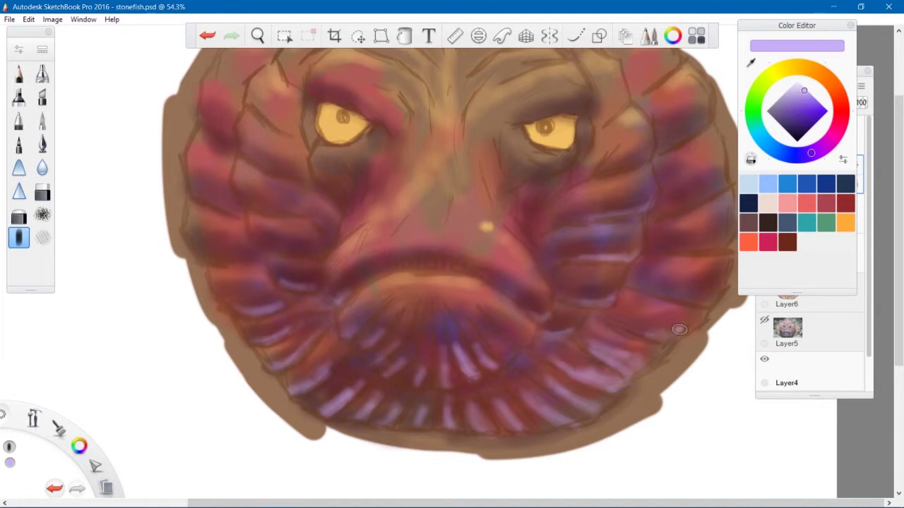
drag(656, 287, 714, 303)
mouse_move(247, 268)
mouse_down()
mouse_move(203, 258)
mouse_move(261, 254)
mouse_up()
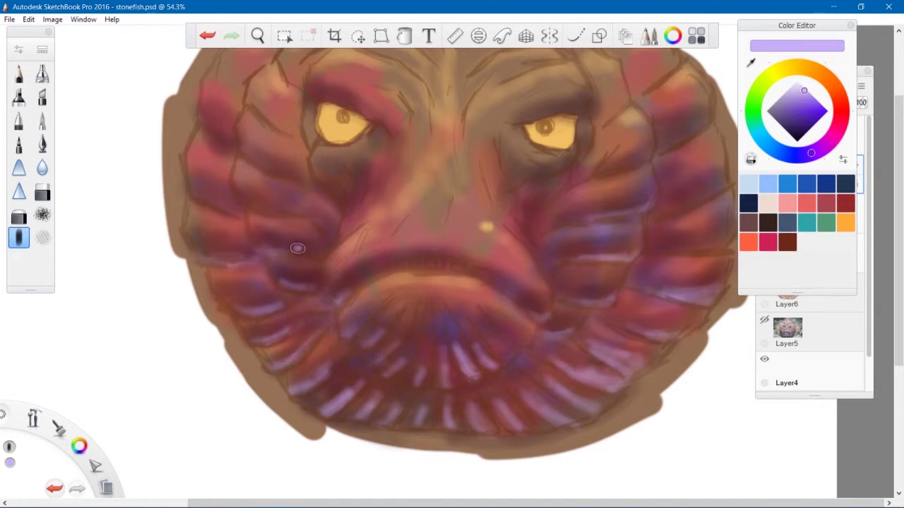
- Try adding lavender highlights to the folds under both eyes
drag(332, 177, 345, 194)
click(42, 73)
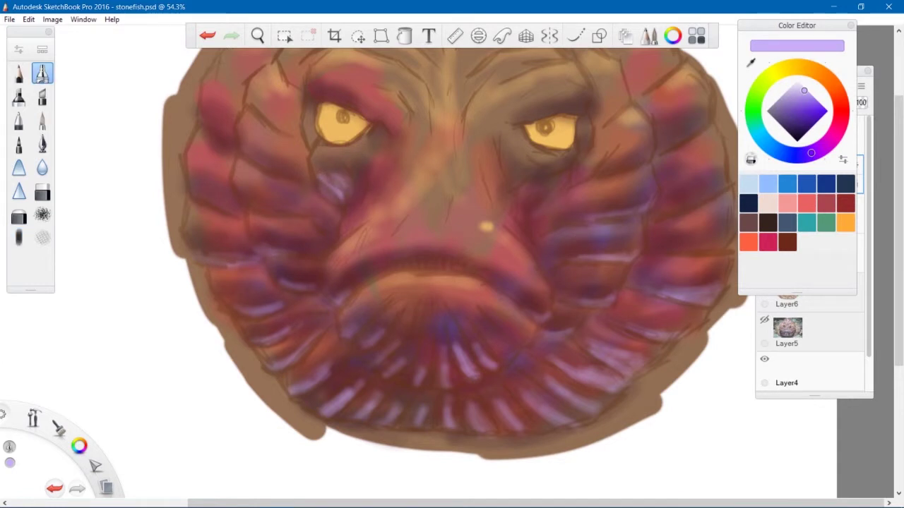
drag(548, 195, 524, 211)
drag(554, 192, 532, 209)
click(205, 38)
click(204, 38)
click(205, 38)
click(205, 38)
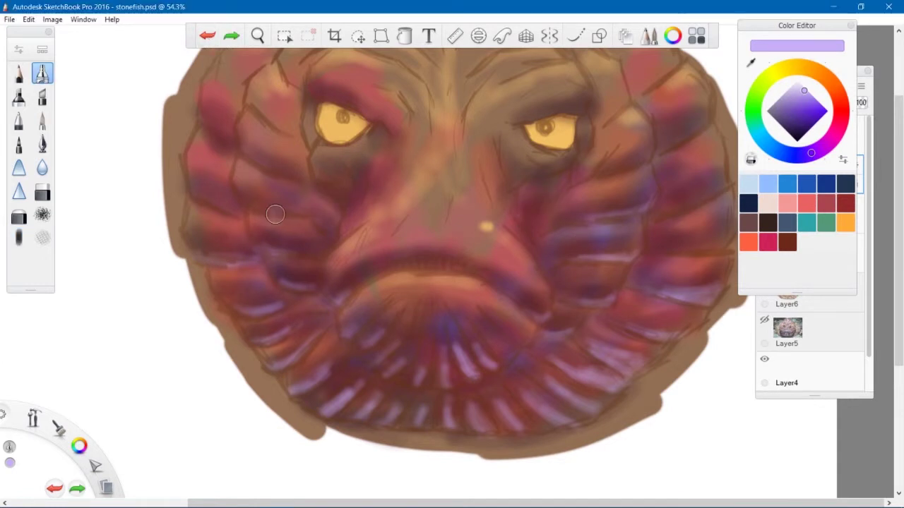
- Paint lavender highlights along the left cheek folds and left fin segments, undoing the last stroke
mouse_move(227, 304)
mouse_down()
mouse_move(271, 307)
mouse_move(316, 287)
mouse_up()
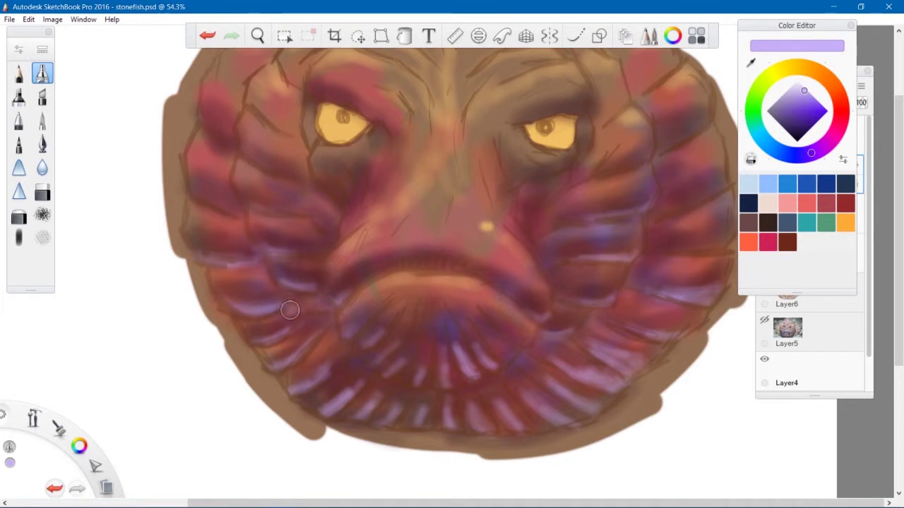
key(ctrl+z)
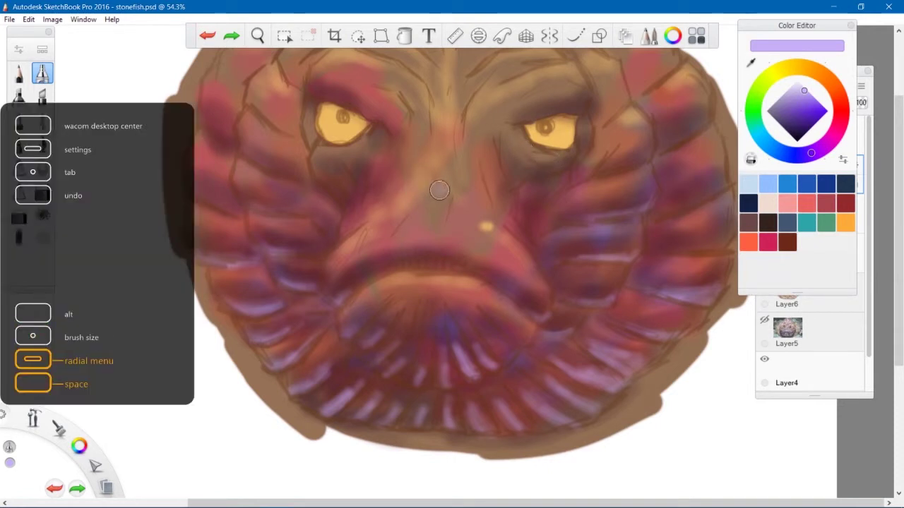
- Hide the highlights on Layer10 and make the base color layer Layer8 active
key(space)
drag(447, 206, 398, 294)
drag(415, 240, 451, 226)
drag(443, 199, 608, 254)
click(804, 327)
click(810, 292)
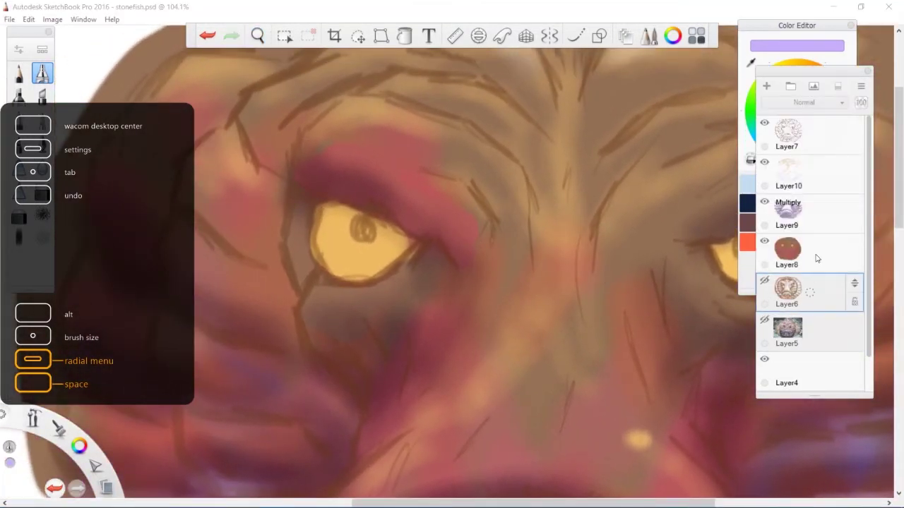
click(807, 208)
click(800, 183)
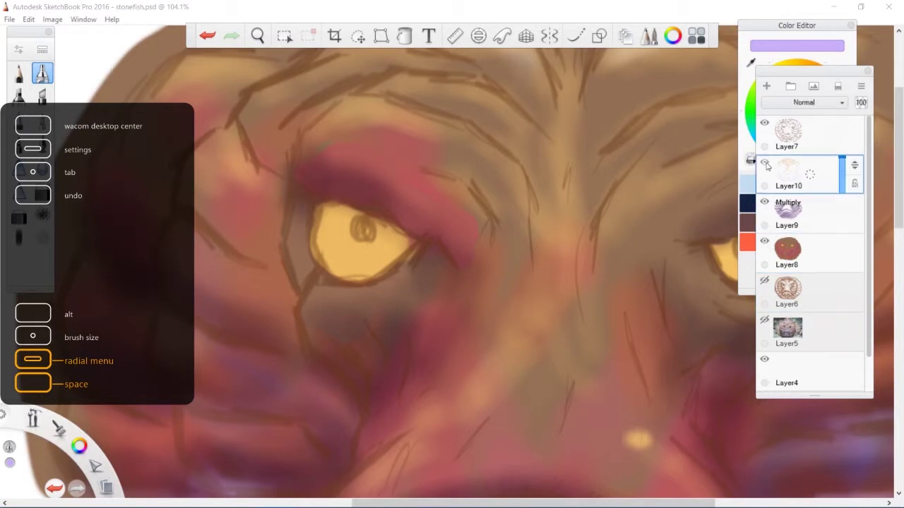
click(764, 163)
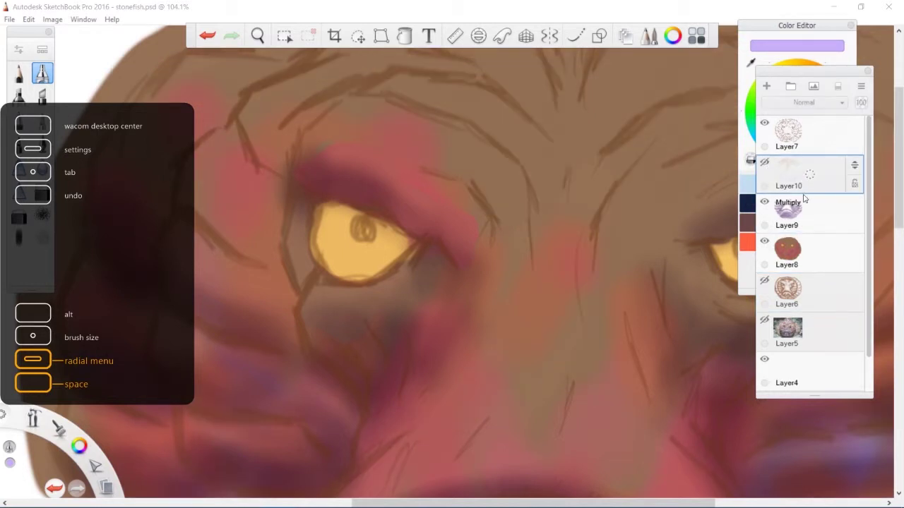
click(803, 252)
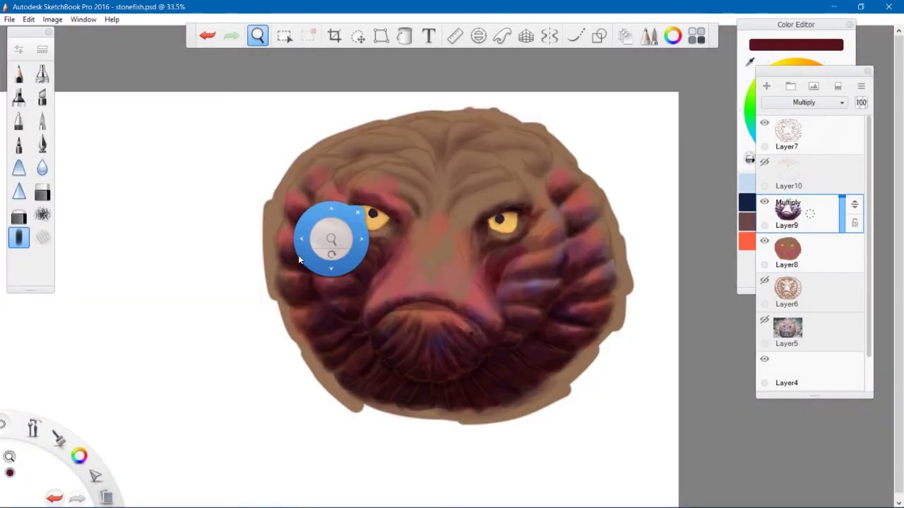
- Paint dark maroon shadows on the Multiply layer above the right eye, in the upper-right forehead fold and beside the left brow
scroll(367, 311, up, 5)
drag(366, 311, 115, 324)
scroll(431, 297, down, 1)
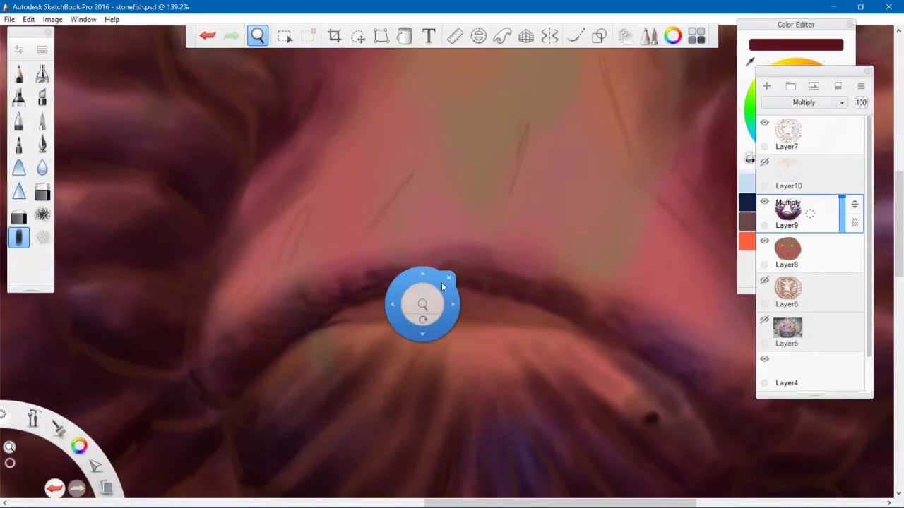
drag(441, 282, 338, 275)
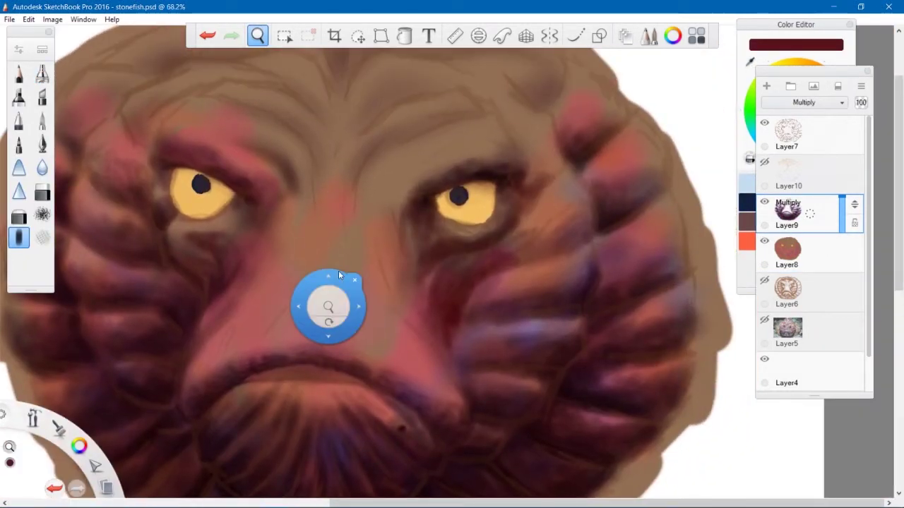
click(355, 280)
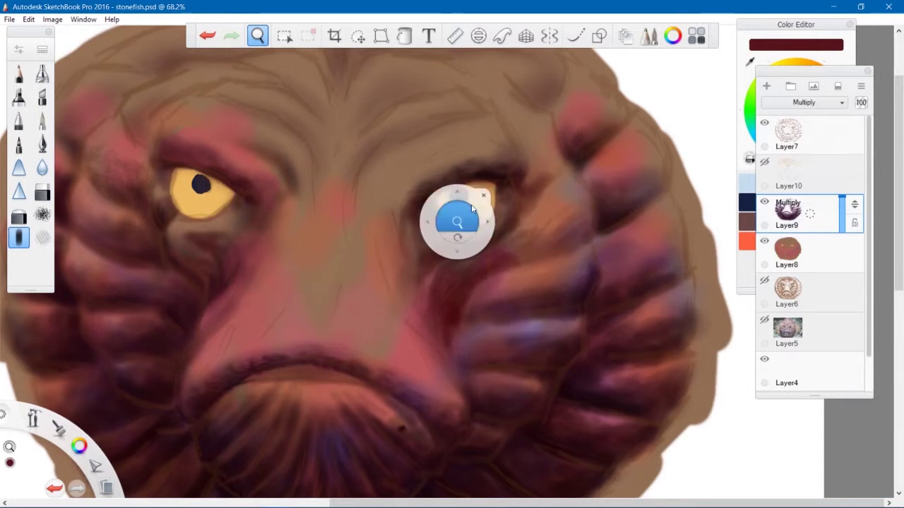
drag(367, 160, 459, 114)
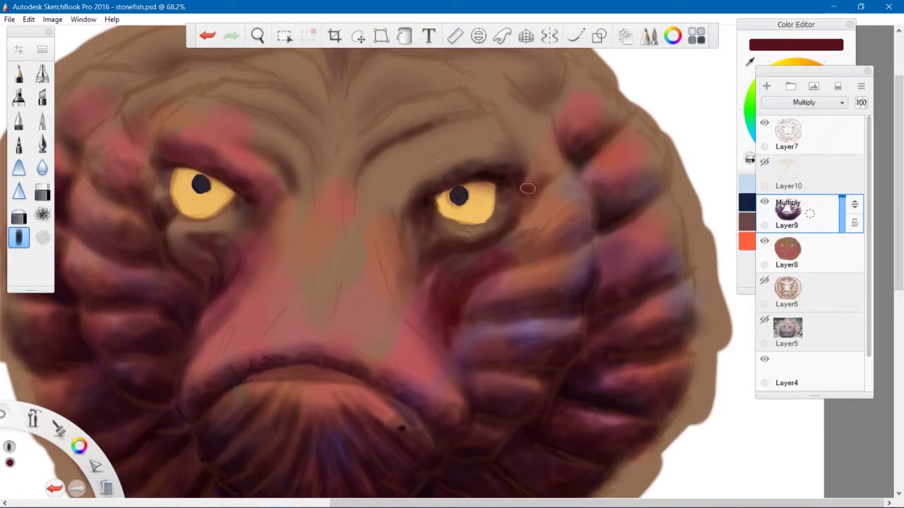
mouse_move(543, 105)
mouse_down()
mouse_move(551, 106)
mouse_move(545, 96)
mouse_up()
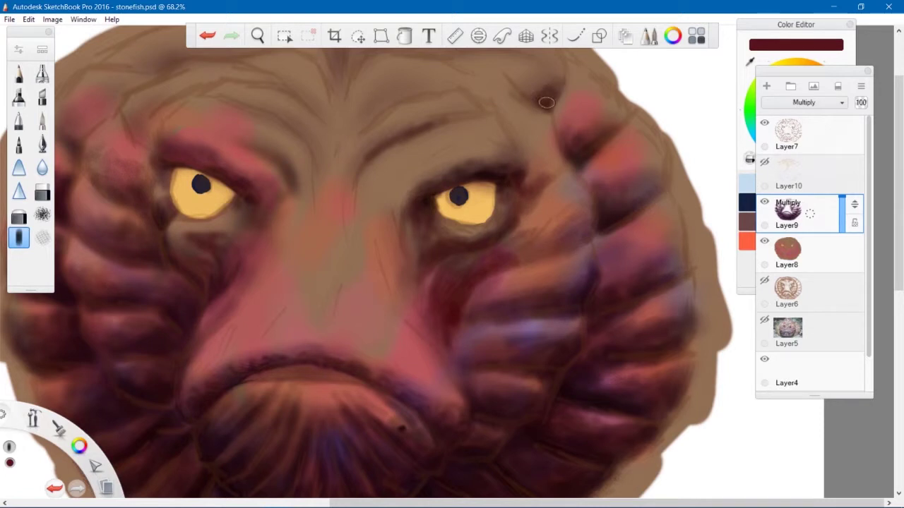
mouse_move(157, 152)
mouse_down()
mouse_move(150, 128)
mouse_move(134, 130)
mouse_move(153, 141)
mouse_move(144, 140)
mouse_move(160, 107)
mouse_move(202, 89)
mouse_move(165, 107)
mouse_move(234, 100)
mouse_up()
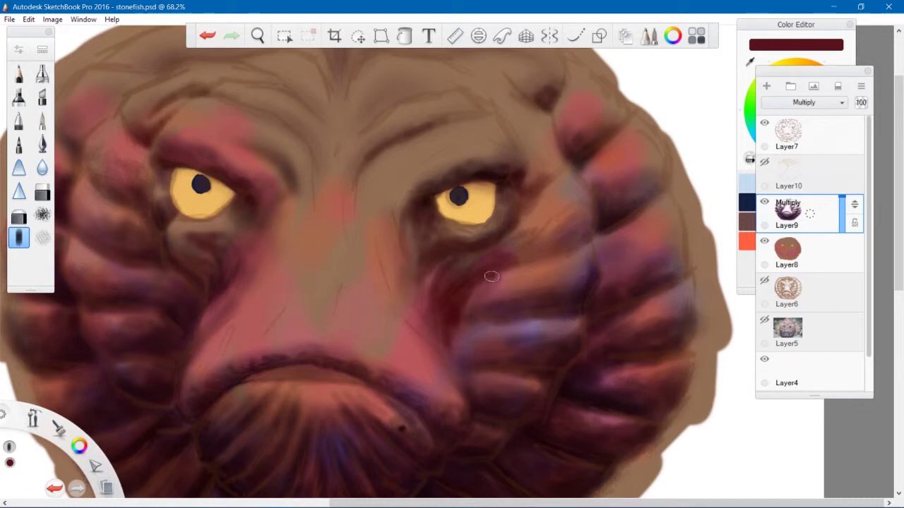
- Deepen the shadows between the right cheek folds and around the right eye, using a maroon sampled from the right fins
mouse_move(491, 276)
mouse_down()
mouse_move(503, 313)
mouse_move(490, 280)
mouse_up()
mouse_move(462, 376)
mouse_down()
mouse_move(471, 399)
mouse_move(462, 378)
mouse_up()
mouse_move(598, 216)
mouse_down()
mouse_move(586, 237)
mouse_move(573, 229)
mouse_up()
alt+click(634, 248)
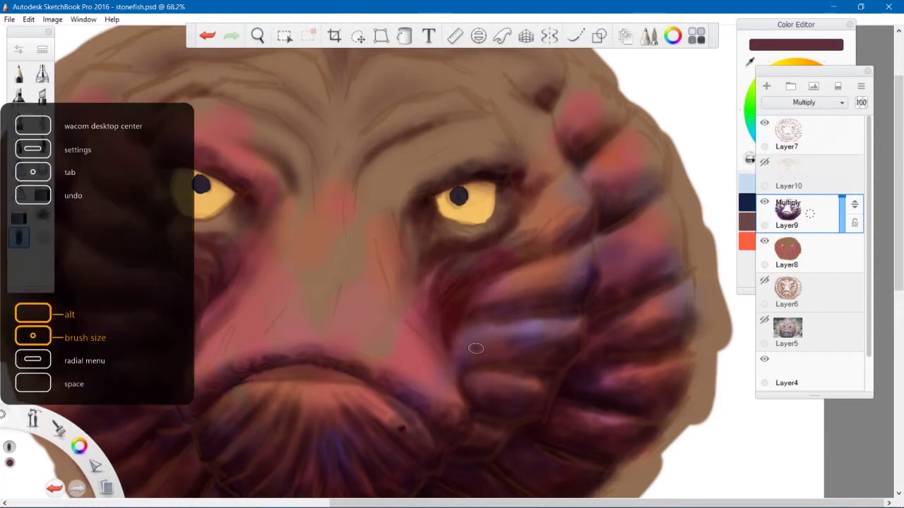
drag(476, 349, 461, 336)
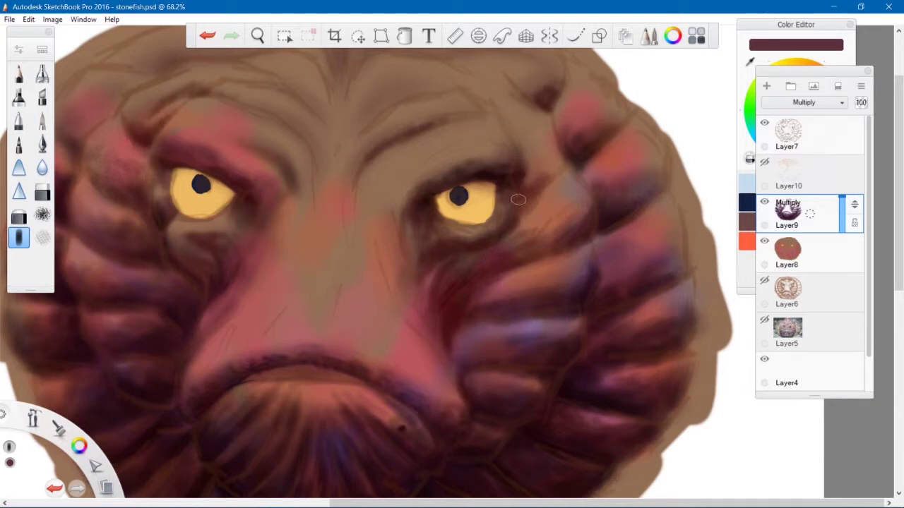
drag(535, 176, 537, 179)
mouse_move(470, 164)
mouse_down()
mouse_move(432, 170)
mouse_move(418, 185)
mouse_up()
- Shade the folds below the left eye and the upper-left fin segments in maroon
click(258, 35)
drag(245, 158, 355, 236)
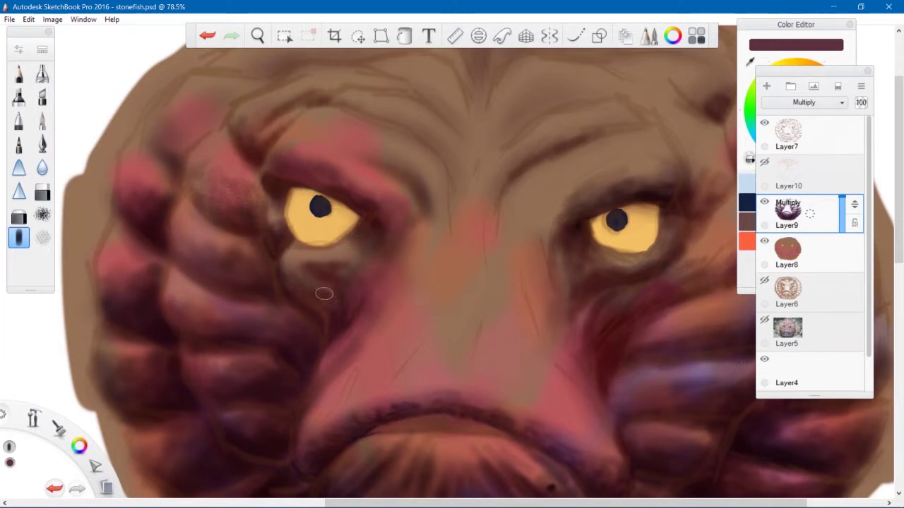
drag(256, 162, 235, 134)
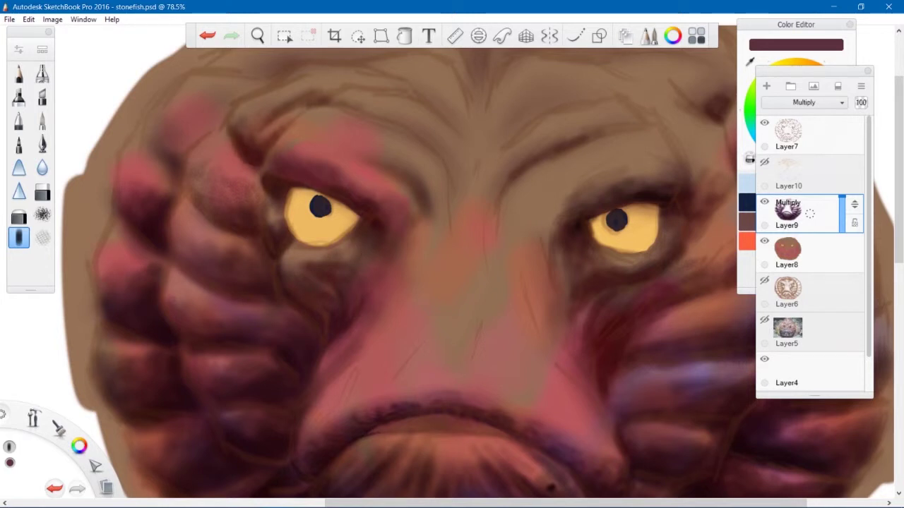
drag(160, 150, 182, 172)
drag(151, 127, 161, 154)
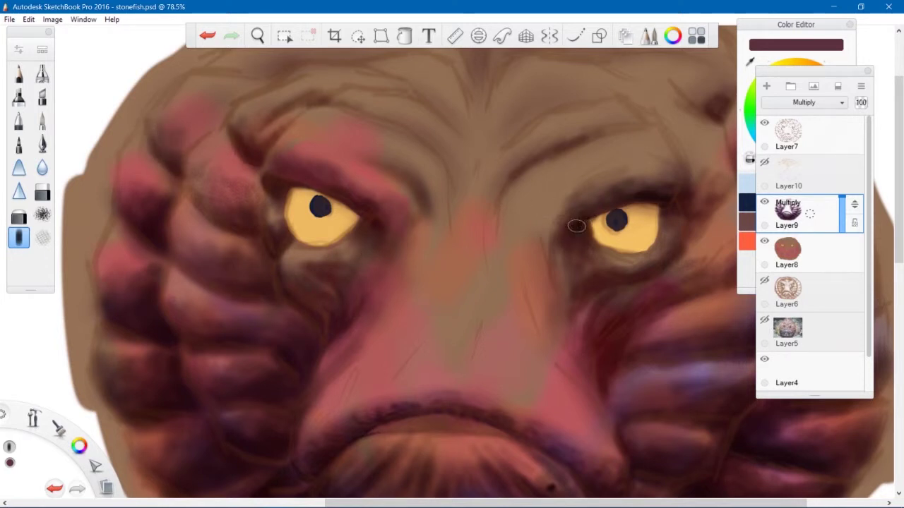
- Sample a muted red from the nose and shade soft streaks along the nose bridge
key(space)
drag(482, 434, 415, 248)
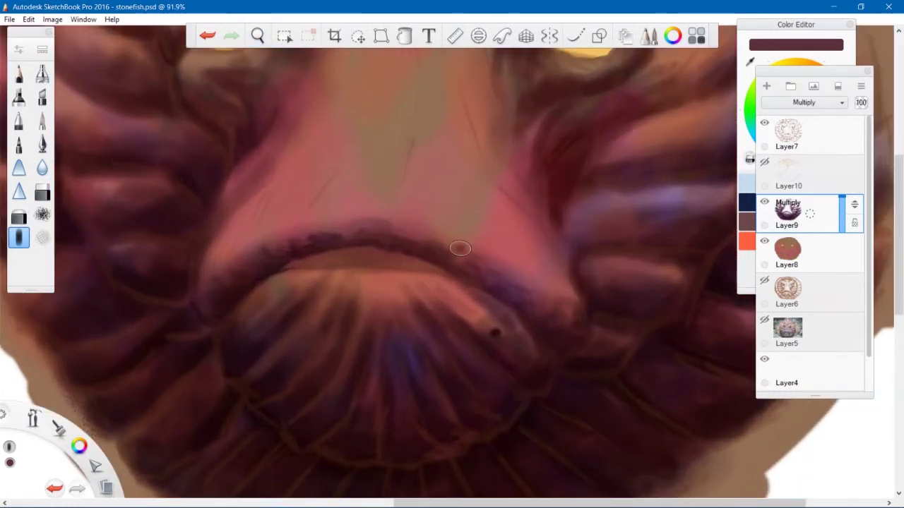
alt+click(449, 164)
key(space)
drag(426, 141, 419, 261)
key(2)
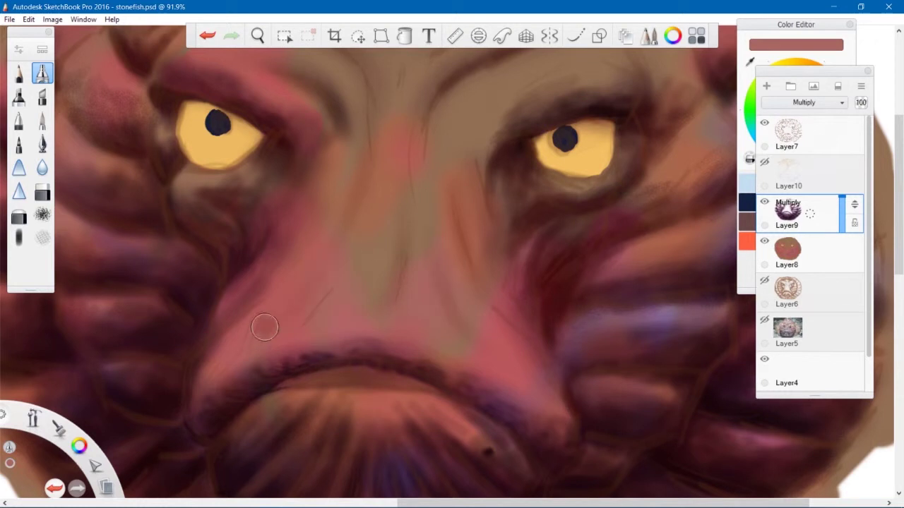
key(space)
drag(516, 204, 488, 222)
drag(439, 212, 374, 352)
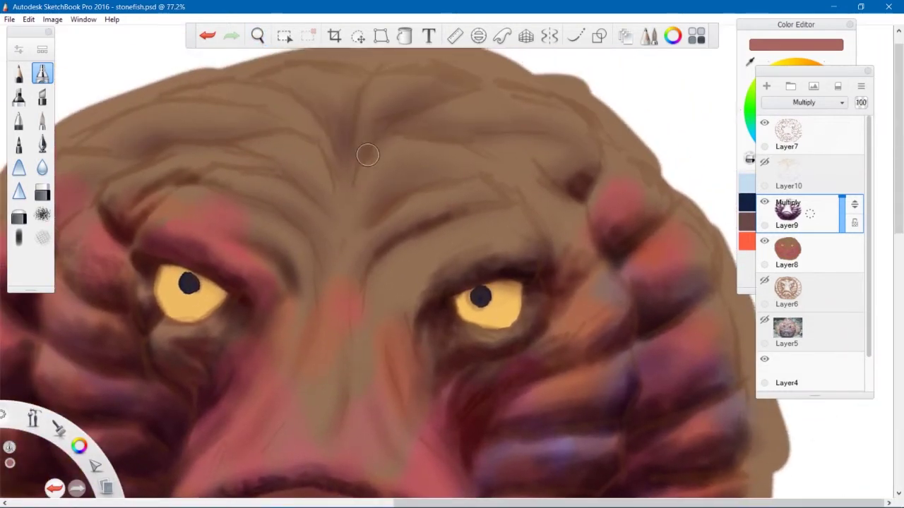
key(space)
drag(446, 250, 424, 186)
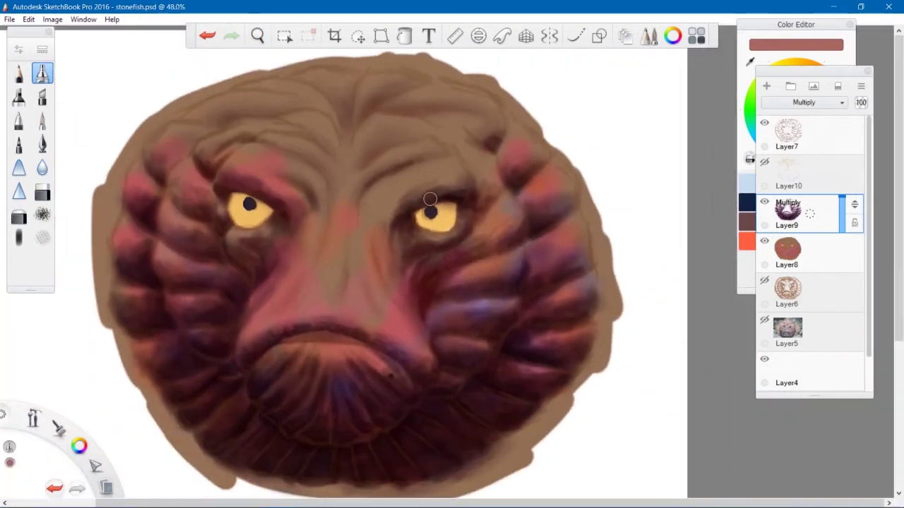
- Sample a dark maroon and darken the gaps between the right cheek folds and right fin segments
key(space)
mouse_move(440, 308)
mouse_down()
mouse_move(413, 235)
mouse_move(460, 219)
mouse_move(448, 191)
mouse_move(481, 190)
mouse_up()
alt+click(436, 213)
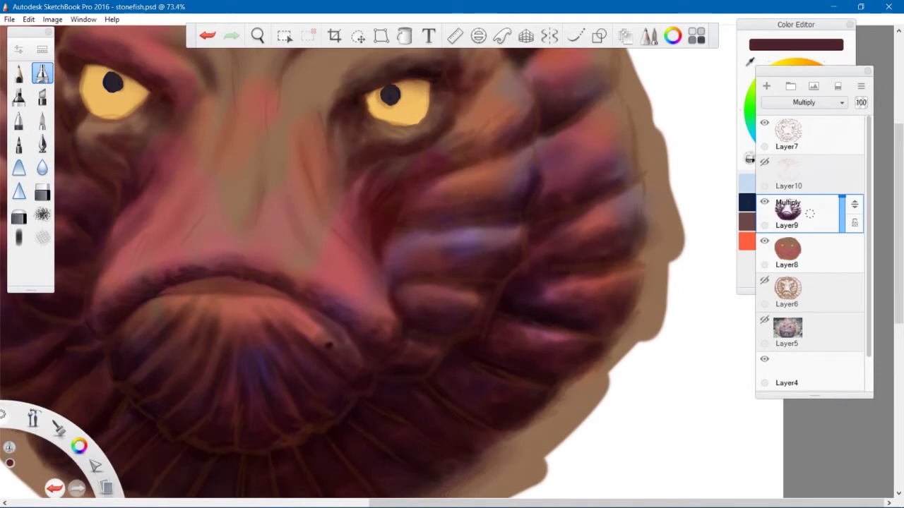
drag(365, 239, 391, 266)
mouse_move(414, 237)
mouse_down()
mouse_move(391, 247)
mouse_move(375, 283)
mouse_move(417, 355)
mouse_move(476, 264)
mouse_move(476, 205)
mouse_up()
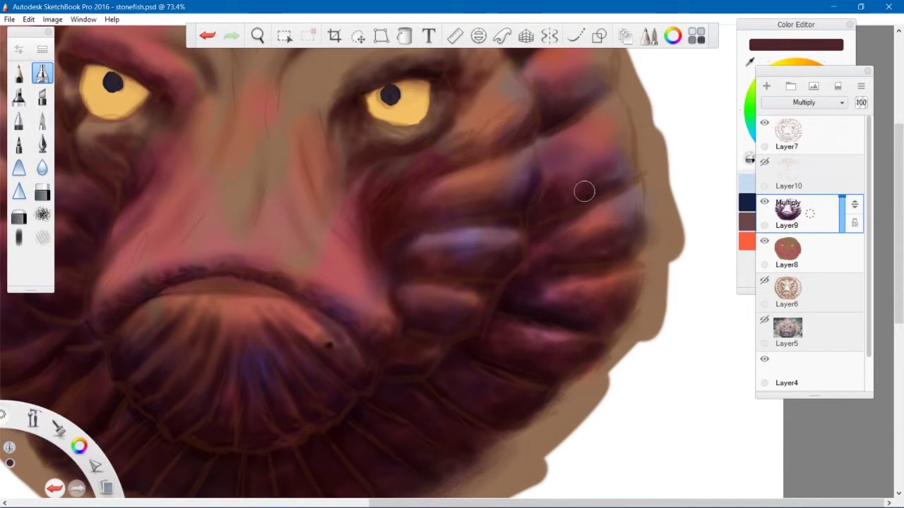
key(space)
drag(499, 272, 460, 259)
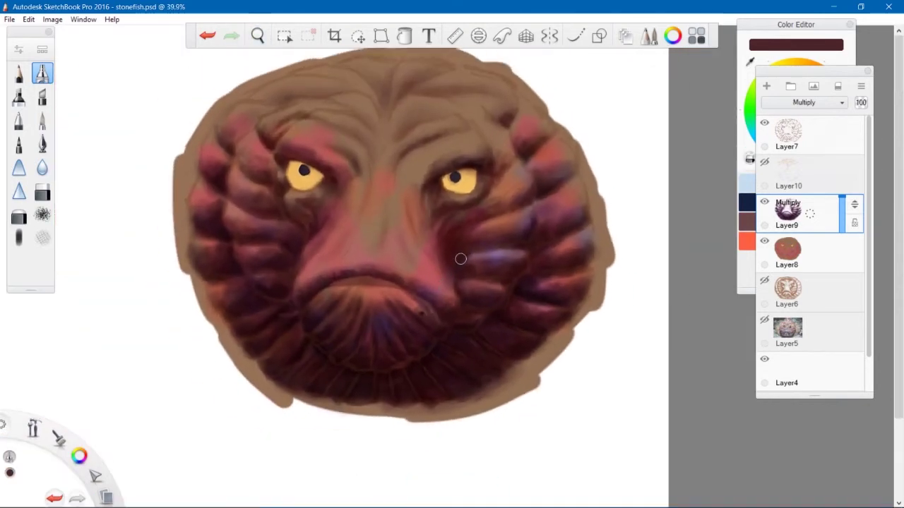
- Hide the sketch lines on Layer7 and define the left cheek folds with darker maroon pencil strokes
click(764, 123)
scroll(323, 165, up, 2)
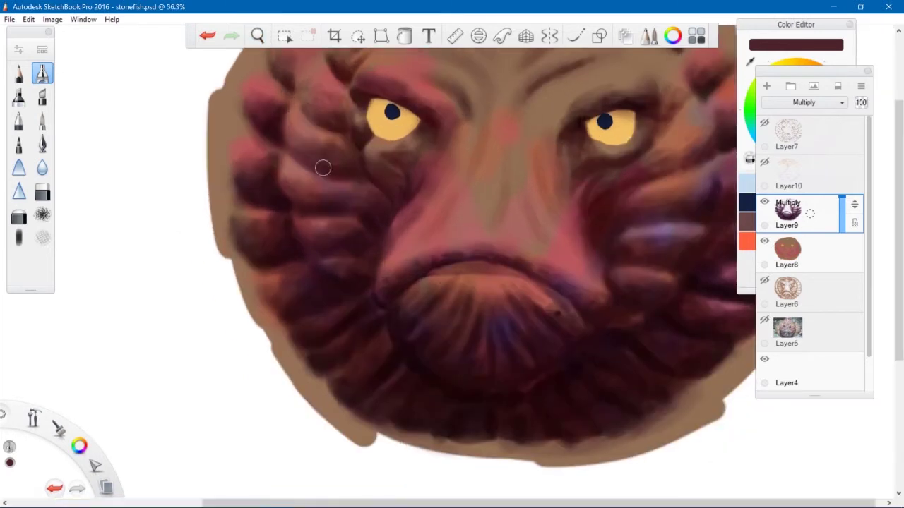
click(18, 73)
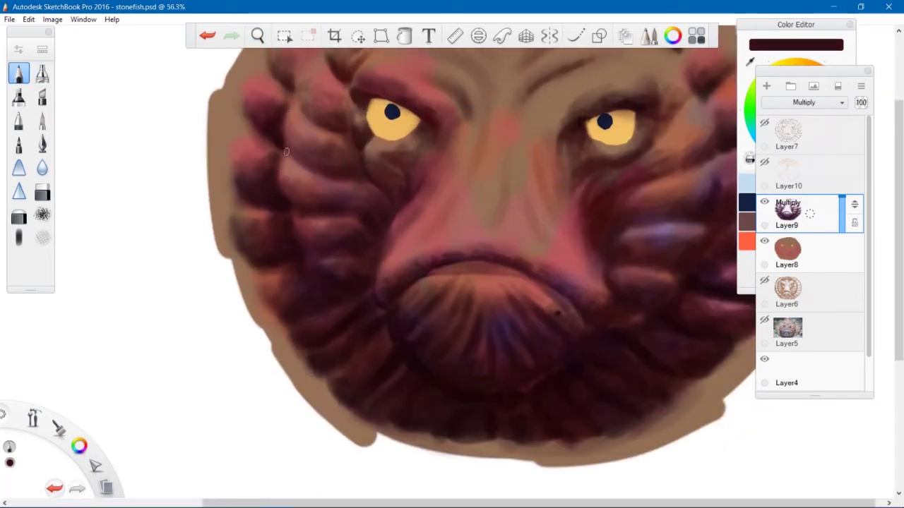
- Brush deeper maroon shadows over the lower-left fin segments and the band below the chin, enlarging the brush to size 20
click(42, 73)
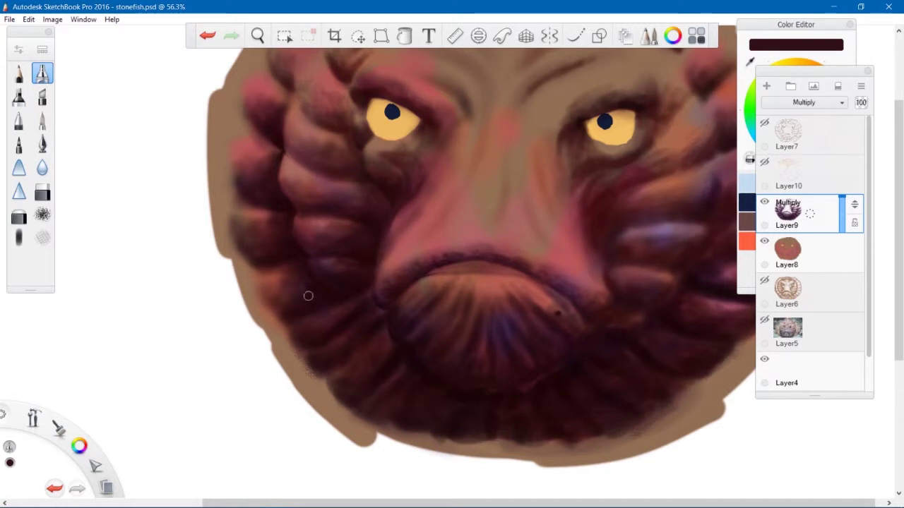
drag(268, 294, 272, 310)
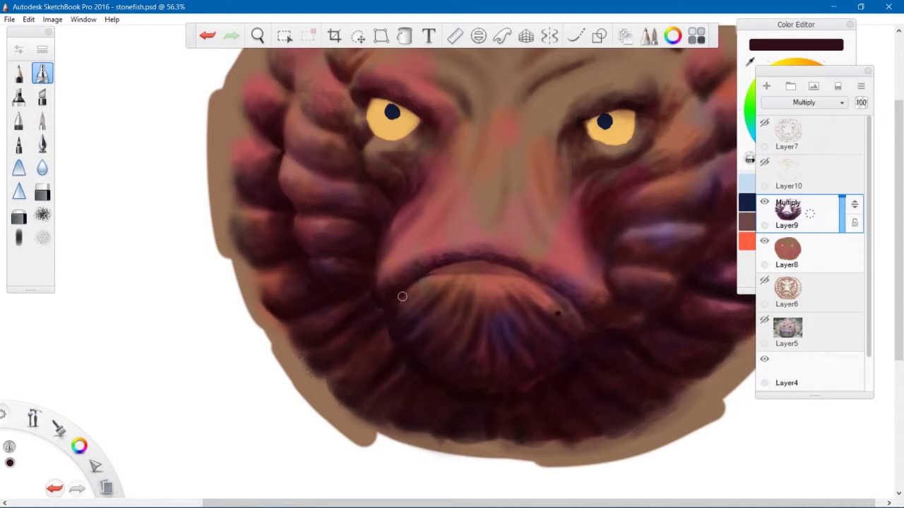
key(bracketright)
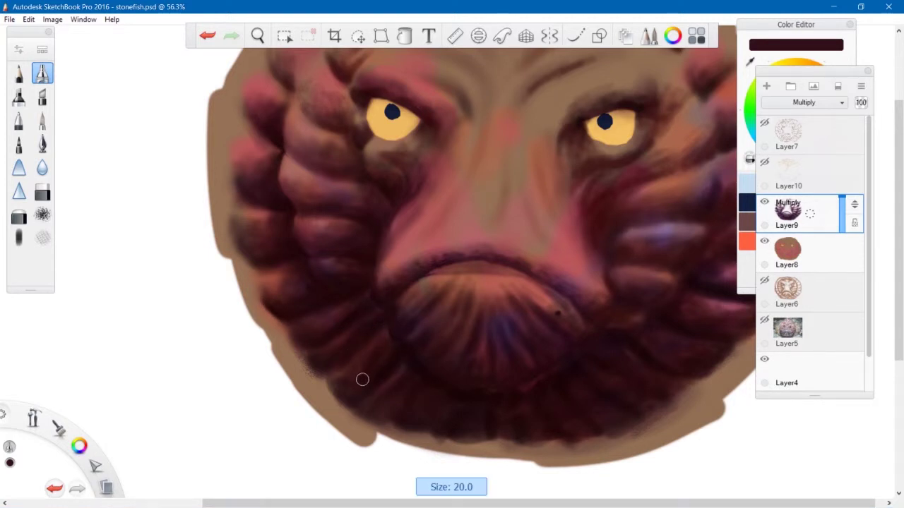
drag(313, 356, 305, 370)
drag(355, 358, 330, 385)
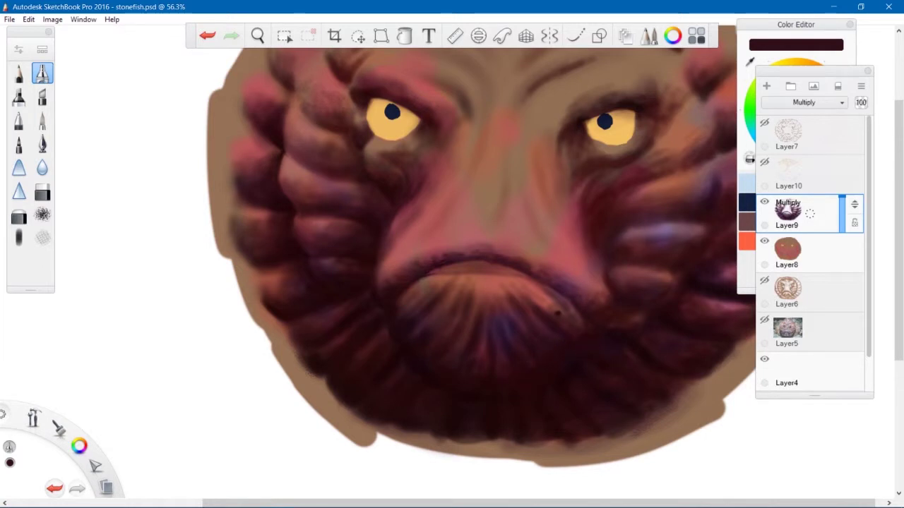
- Darken the creases between the upper-right fin segments and cheek folds with dark maroon, using a larger brush for the cheek
key(space)
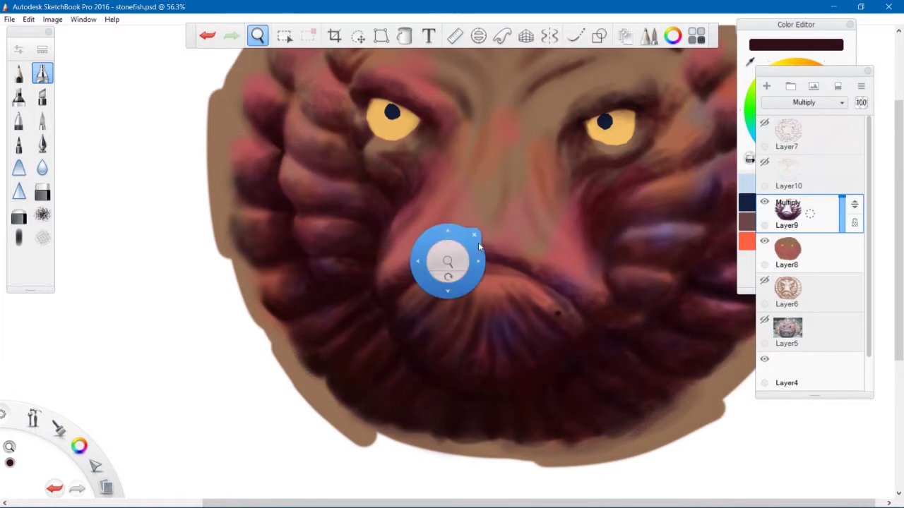
drag(478, 245, 371, 308)
drag(585, 137, 609, 205)
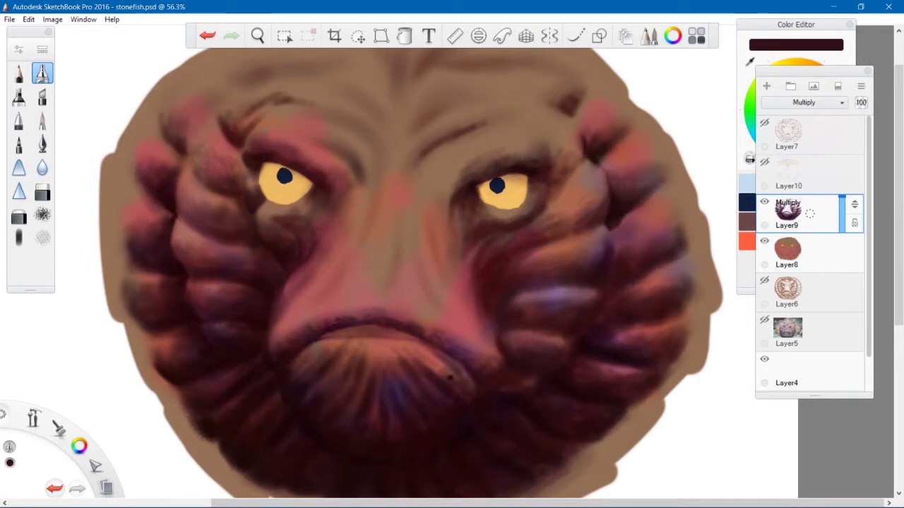
drag(618, 222, 643, 201)
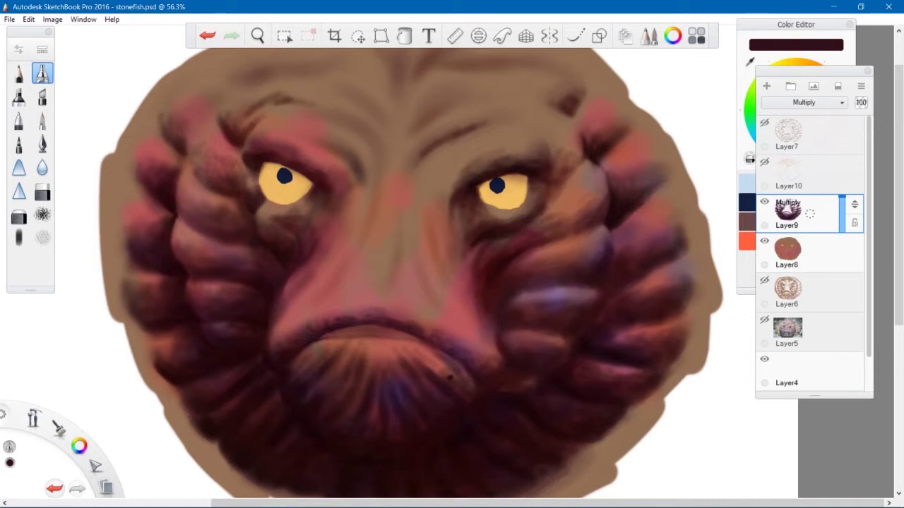
key(])
key(])
key(])
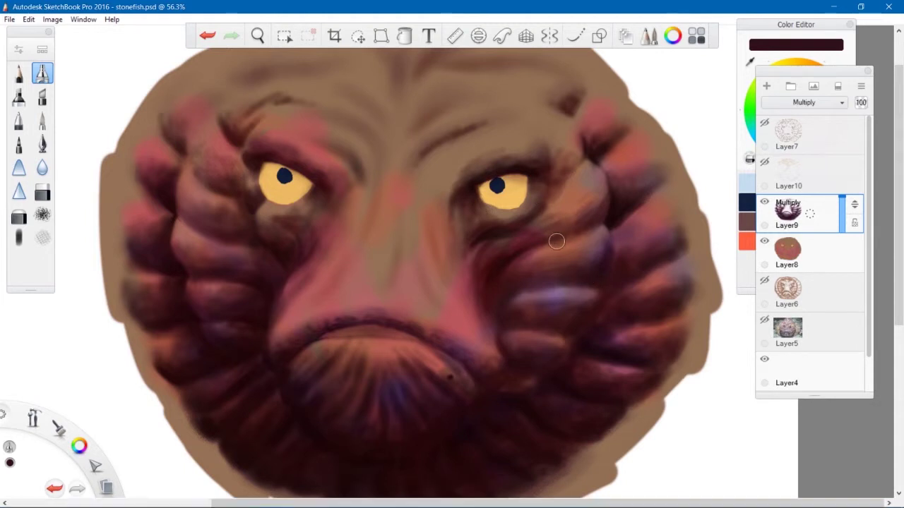
drag(557, 241, 524, 264)
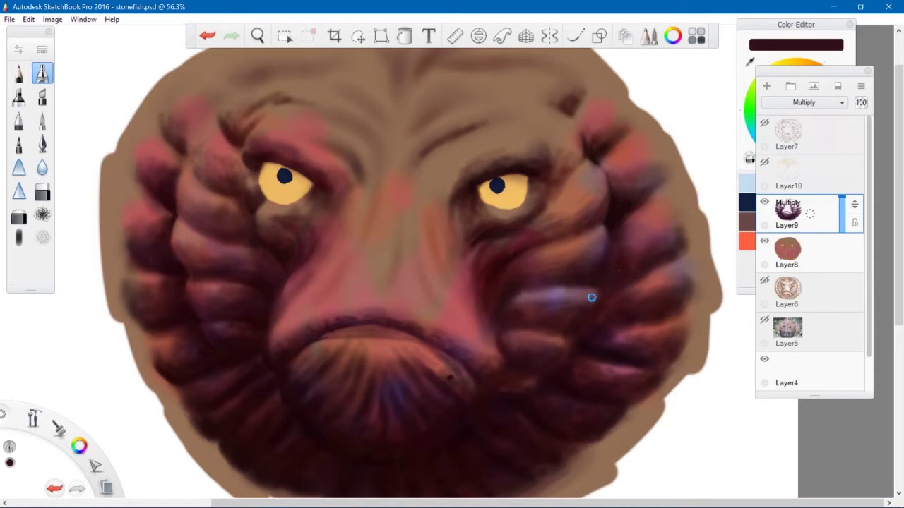
- Show the highlight layer Layer10 again and make it active with its opacity at 100%
key(space)
drag(452, 251, 409, 297)
click(766, 163)
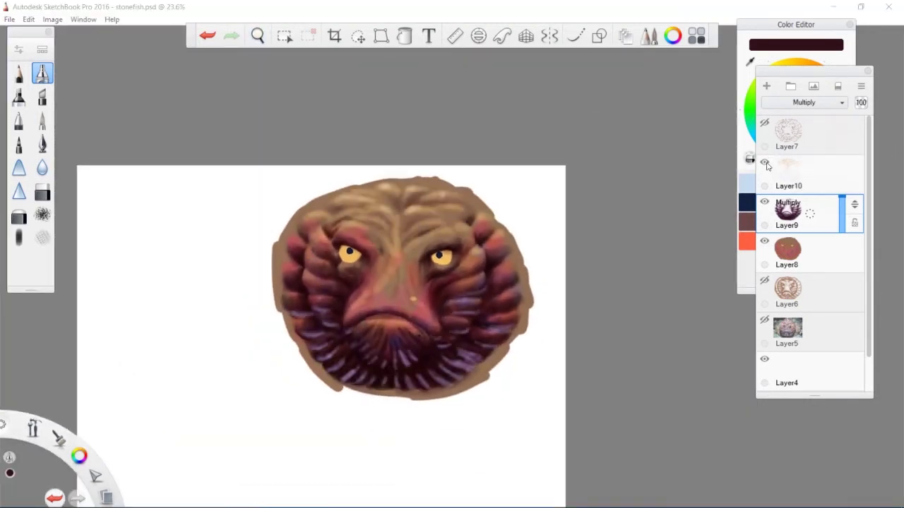
click(766, 163)
click(766, 163)
click(815, 175)
drag(843, 159, 853, 134)
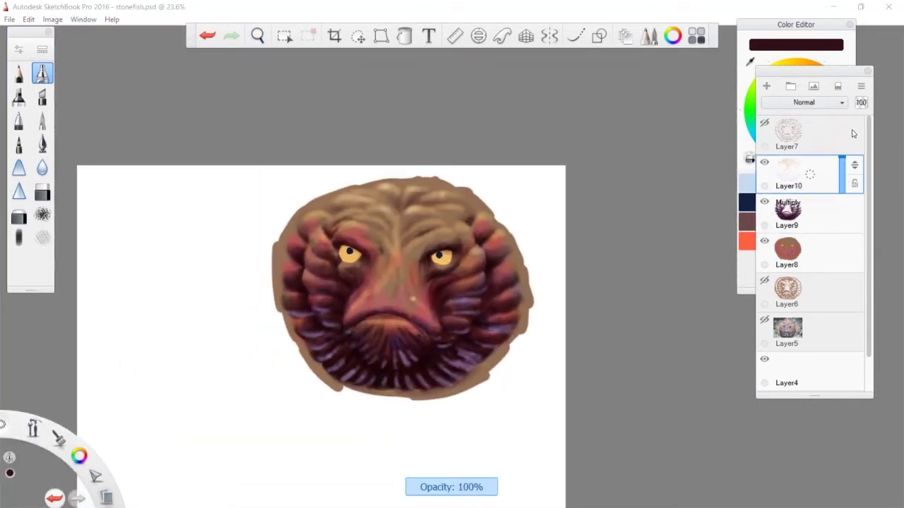
- Hide the highlight layer Layer10 and save the drawing
click(766, 164)
key(ctrl+s)
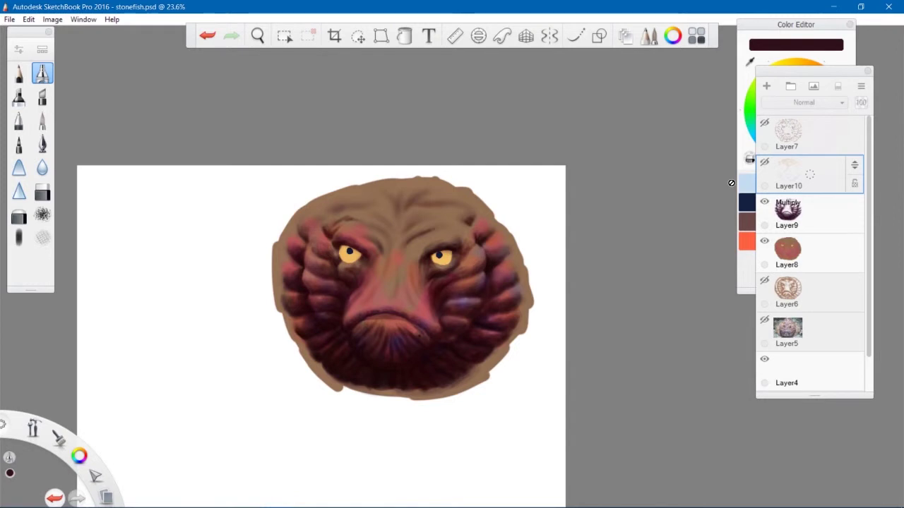
scroll(439, 306, up, 3)
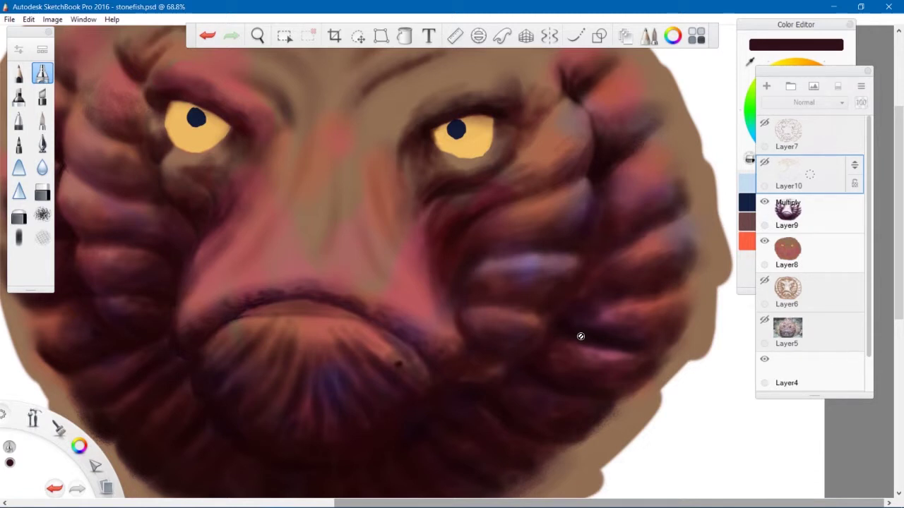
- Deepen the shadows between the lower-right cheek folds on Layer9 with a smaller near-black brush and a textured brush, and save
click(814, 216)
key(bracketleft)
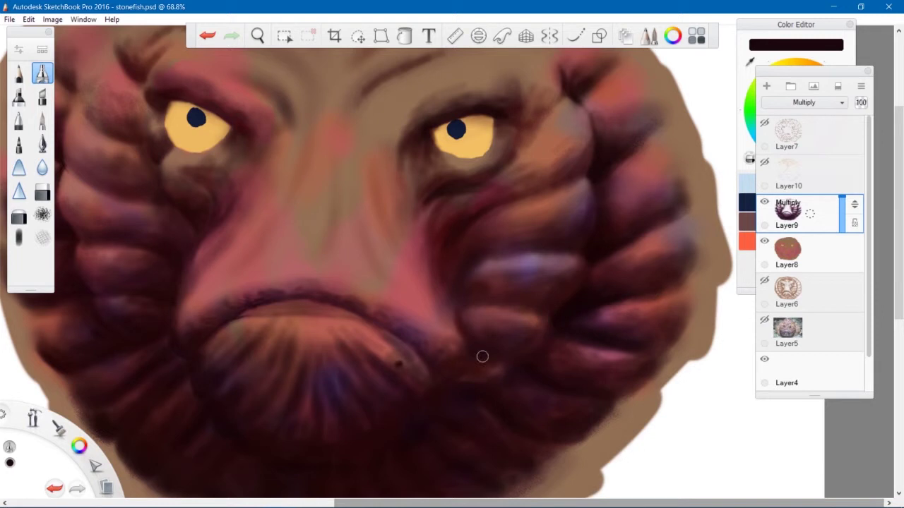
mouse_move(520, 357)
mouse_down()
mouse_move(539, 342)
mouse_move(527, 372)
mouse_up()
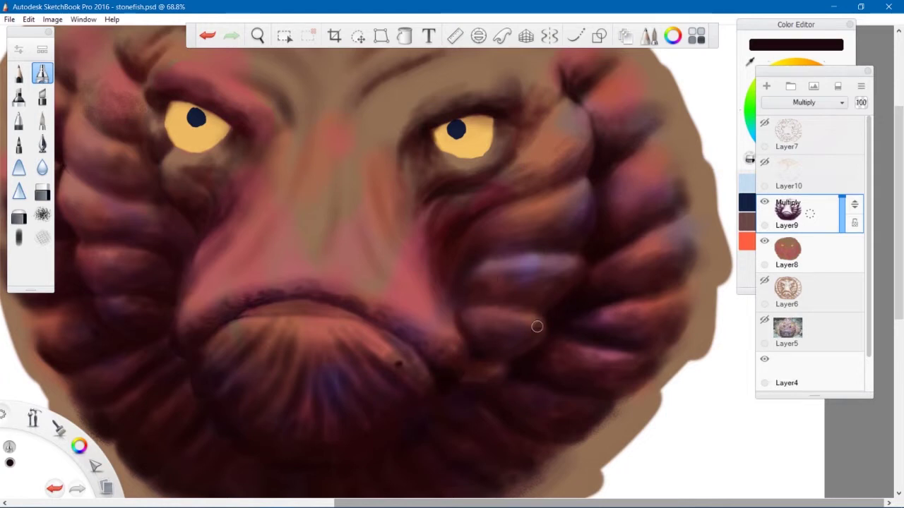
click(41, 214)
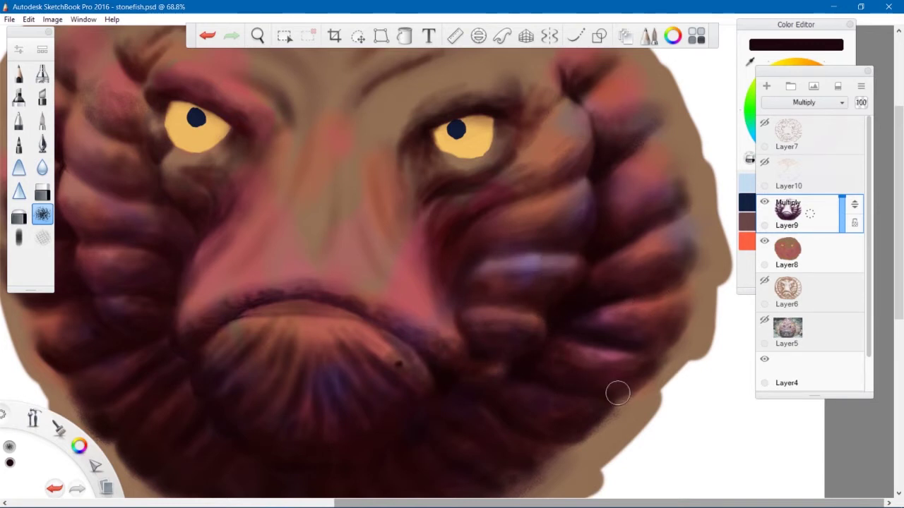
scroll(464, 273, down, 3)
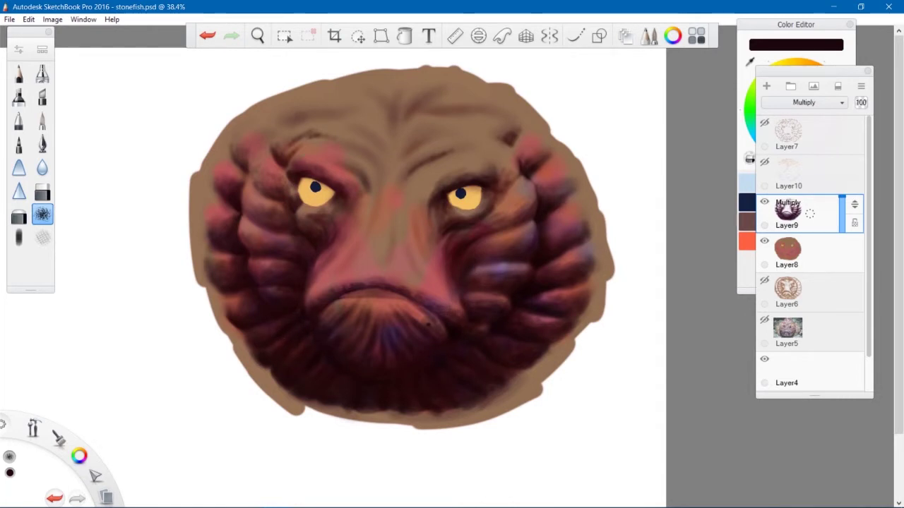
key(ctrl+s)
- Darken the crease at the outer corner of the right eye and between the upper-right fin segments on Layer9
key(space)
drag(491, 182, 532, 250)
alt+click(393, 220)
click(43, 73)
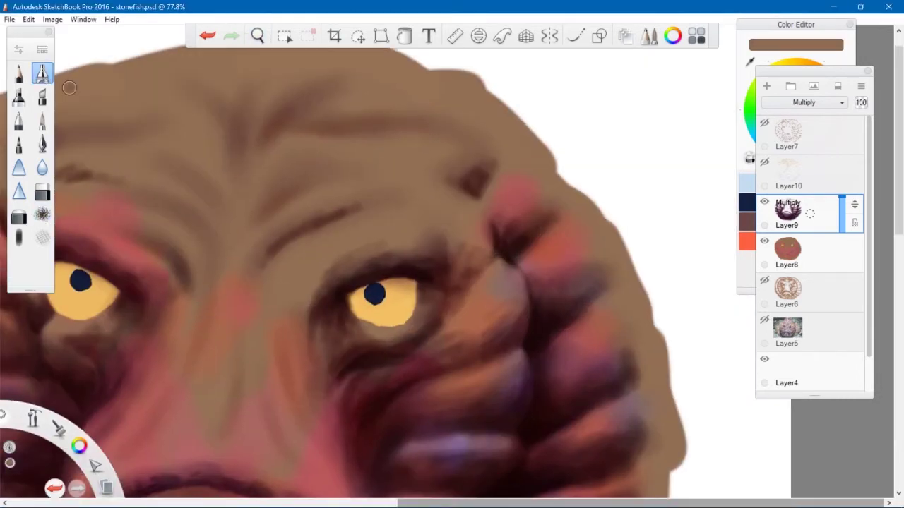
drag(444, 252, 431, 216)
drag(499, 235, 487, 205)
alt+click(517, 267)
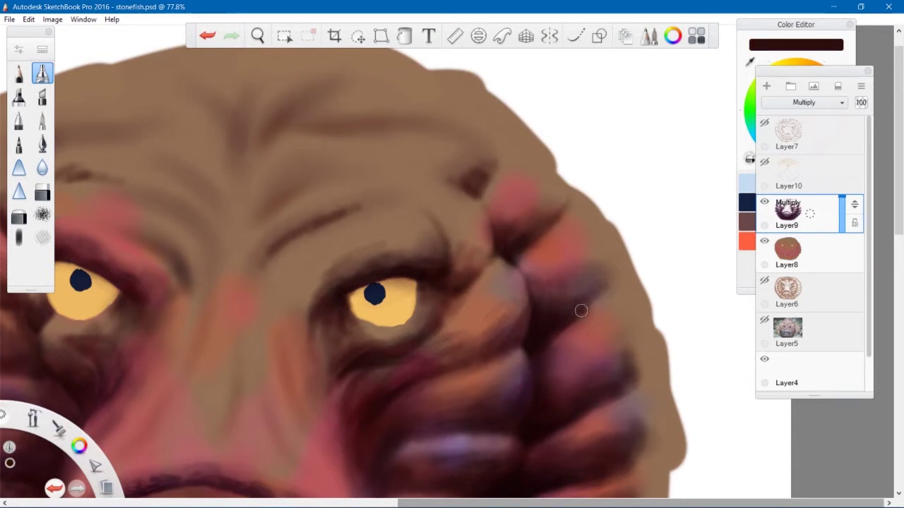
- Deepen the wrinkle beside the left eye's inner corner and the fold above the left brow with sampled dark brown
drag(410, 219, 516, 220)
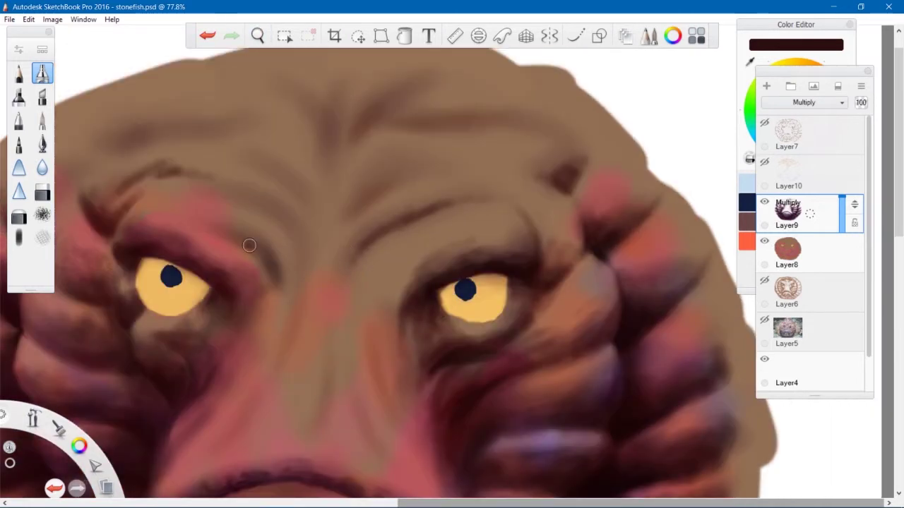
alt+click(238, 205)
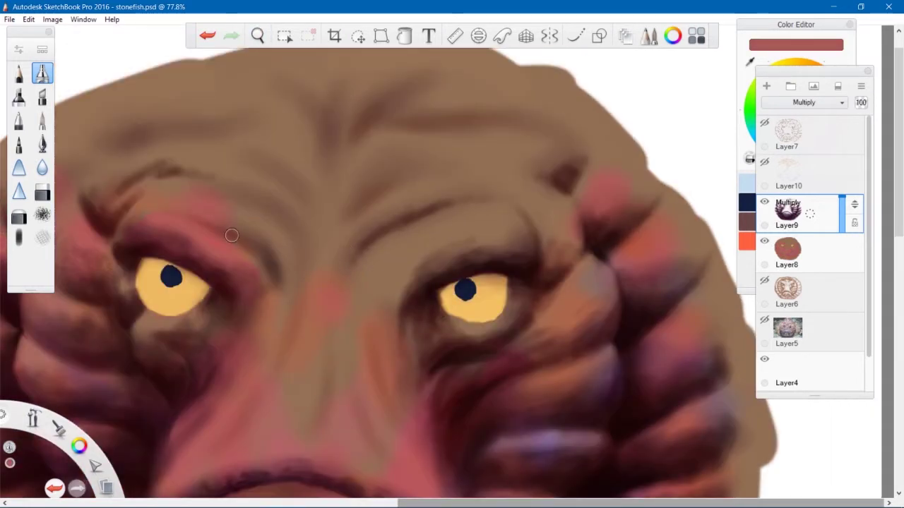
alt+click(264, 264)
drag(264, 265, 262, 299)
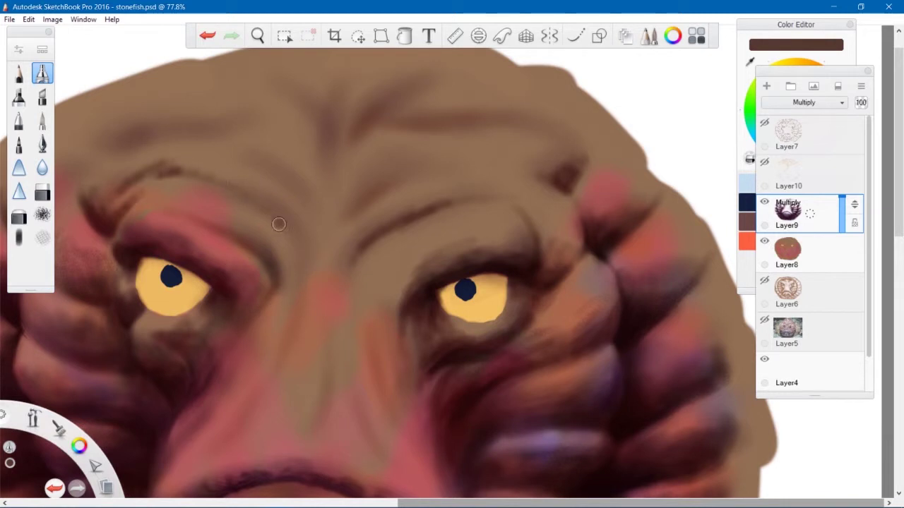
mouse_move(164, 179)
mouse_down()
mouse_move(141, 192)
mouse_move(158, 173)
mouse_up()
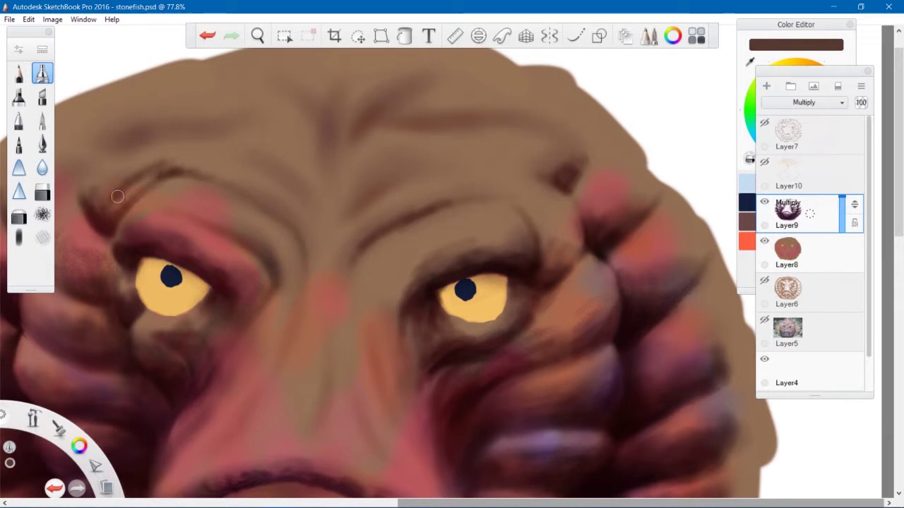
- Darken the outer end of the left brow and the adjoining upper-left fin folds with sampled reddish brown, and save
drag(313, 168, 399, 228)
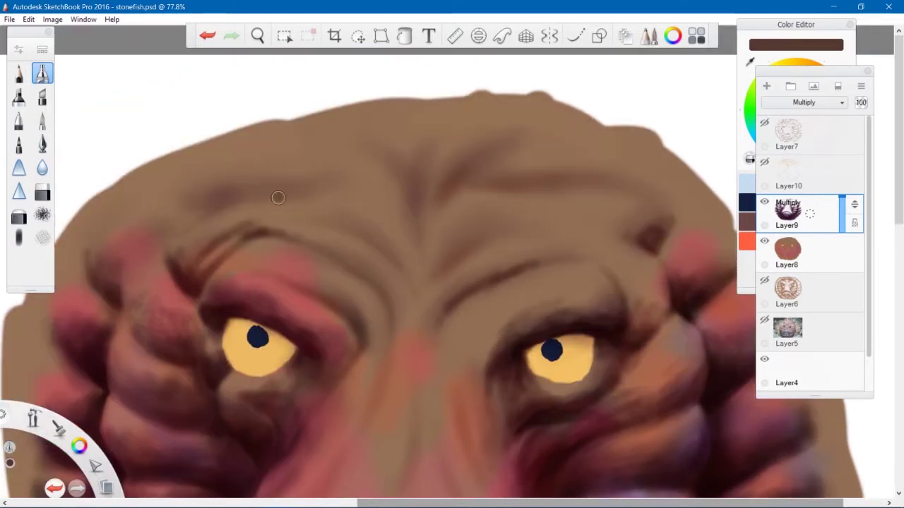
drag(517, 288, 452, 255)
alt+click(319, 255)
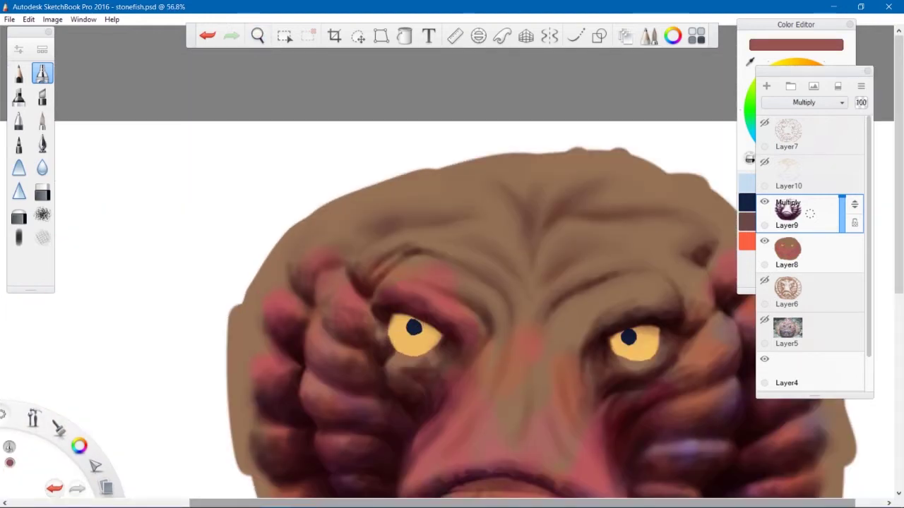
alt+click(348, 291)
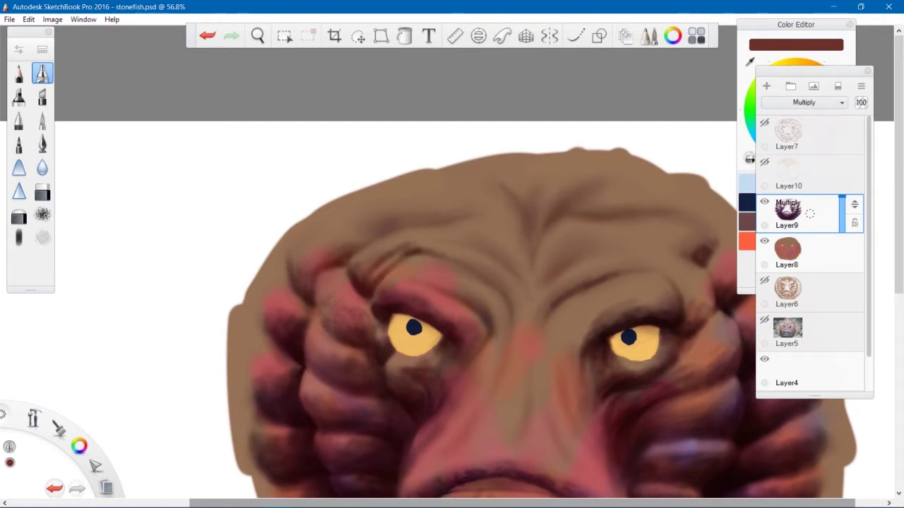
drag(463, 247, 383, 242)
drag(515, 247, 414, 214)
key(ctrl+s)
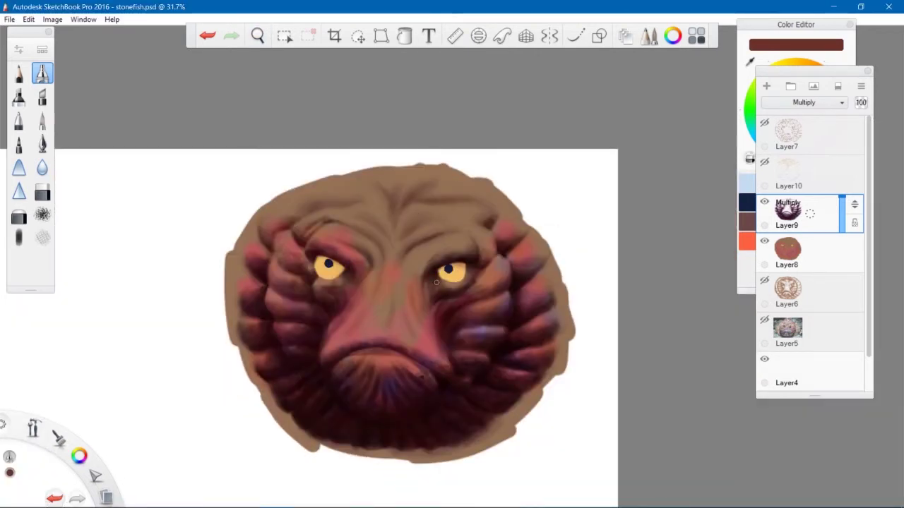
- Paint a pale tan strip of teeth across the mouth opening on Layer8 with a pen brush
scroll(436, 283, up, 5)
click(791, 123)
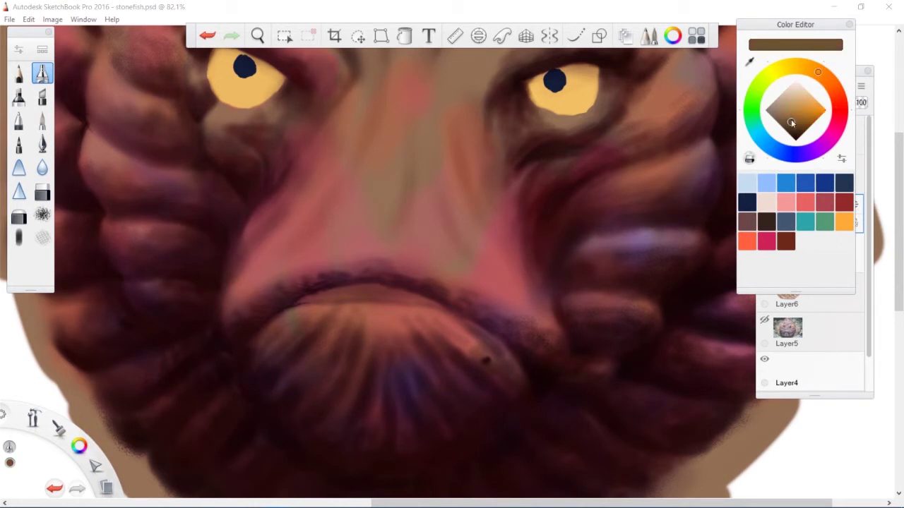
drag(792, 123, 792, 110)
click(829, 81)
click(793, 92)
click(42, 144)
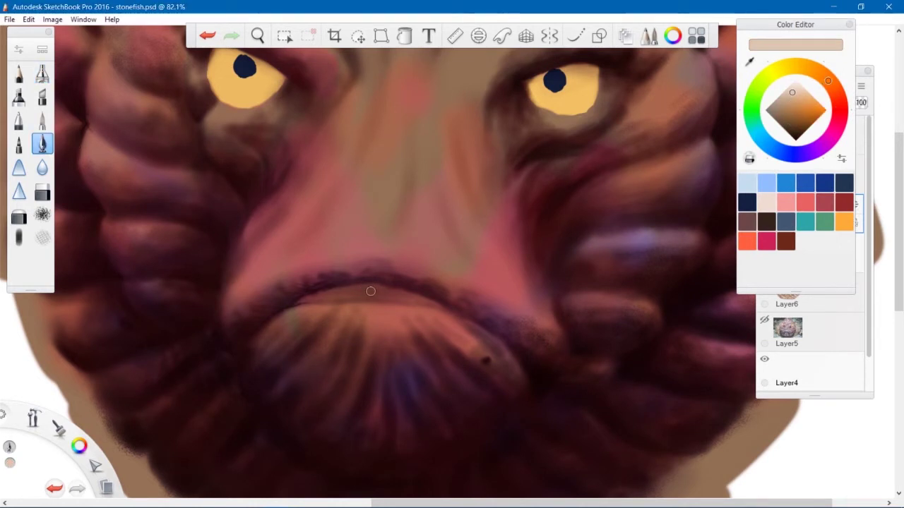
click(811, 303)
click(810, 253)
mouse_move(388, 296)
mouse_down()
mouse_move(329, 293)
mouse_move(391, 302)
mouse_move(390, 291)
mouse_move(374, 300)
mouse_move(438, 304)
mouse_up()
drag(315, 302, 302, 303)
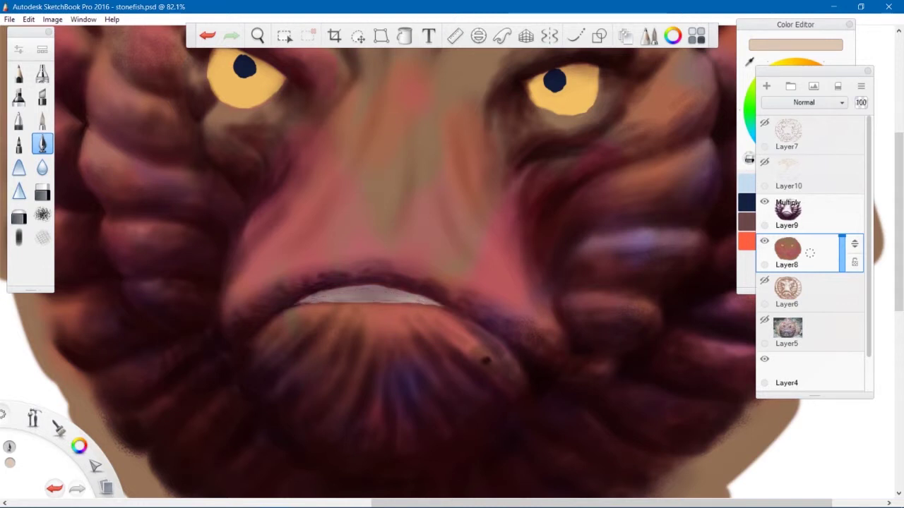
- Divide the pale strip in the mouth into narrow pointed teeth with dark brown strokes
click(768, 25)
click(785, 115)
drag(377, 283, 378, 302)
click(785, 120)
mouse_move(369, 285)
mouse_down()
mouse_move(370, 301)
mouse_move(353, 303)
mouse_up()
mouse_move(341, 286)
mouse_down()
mouse_move(343, 302)
mouse_move(316, 303)
mouse_up()
drag(306, 289, 307, 305)
drag(387, 284, 388, 302)
drag(394, 285, 403, 303)
drag(410, 288, 419, 305)
drag(426, 295, 433, 305)
drag(355, 285, 356, 302)
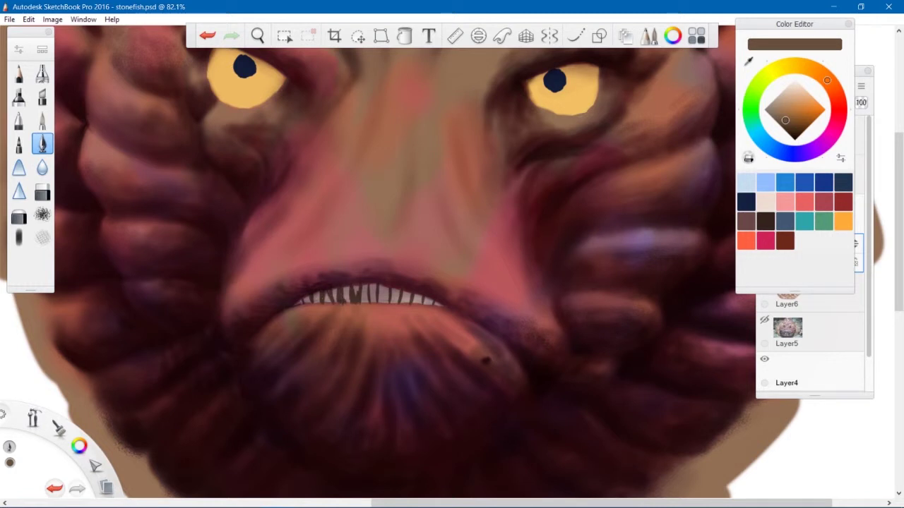
drag(315, 294, 317, 305)
drag(380, 285, 381, 302)
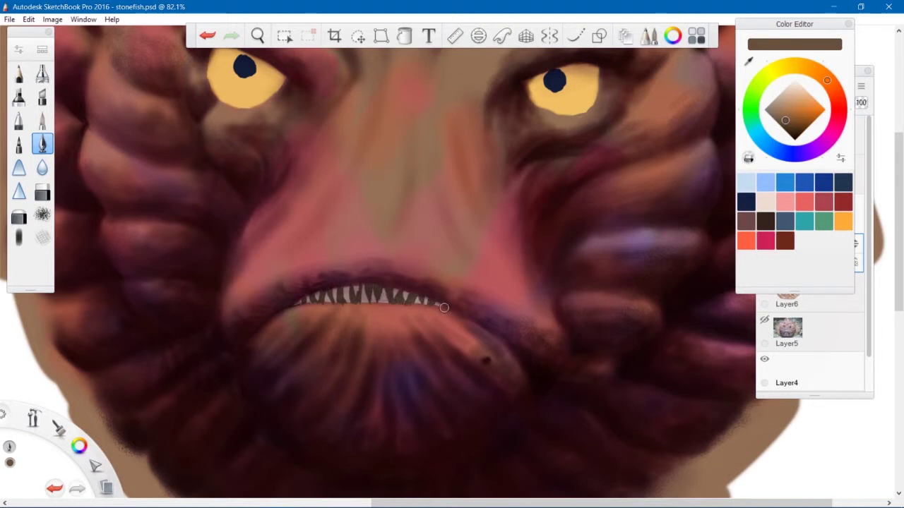
- Fill the gaps between the teeth with a near-black blue and extend the dark mouth line toward the right corner
click(792, 132)
click(771, 148)
mouse_move(377, 285)
mouse_down()
mouse_move(378, 302)
mouse_move(304, 304)
mouse_up()
click(788, 129)
click(788, 132)
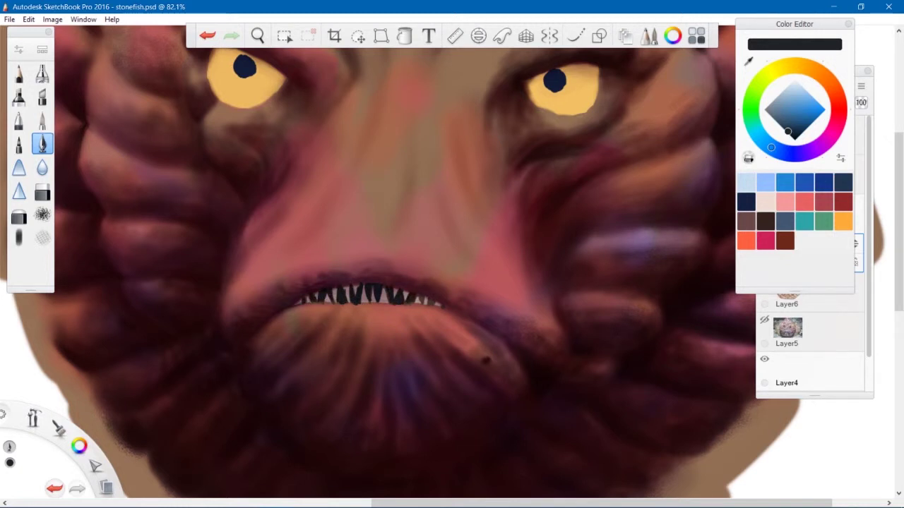
mouse_move(432, 296)
mouse_down()
mouse_move(432, 304)
mouse_move(481, 322)
mouse_up()
- Blend sampled dark maroon along the upper lip and left mouth corner on Layer9 with a smaller textured brush, and save
click(805, 302)
click(810, 213)
key(s)
click(43, 215)
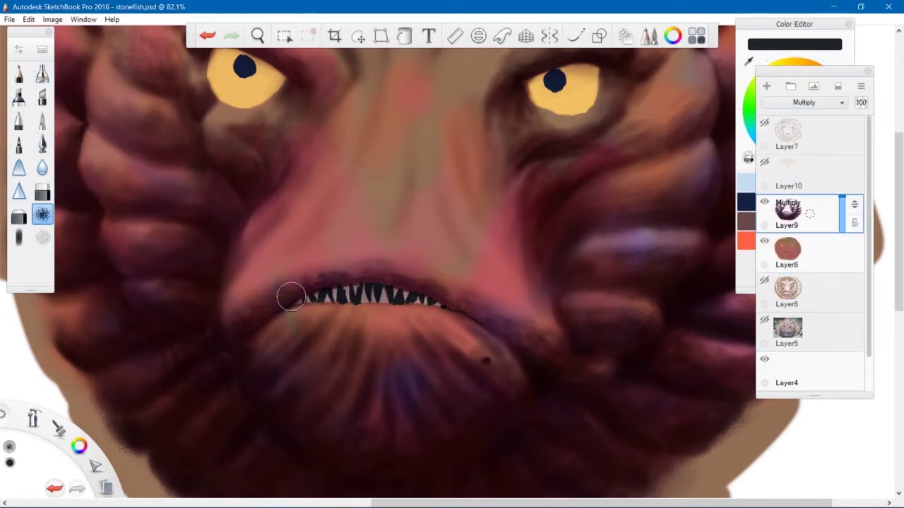
key(bracketleft)
key(bracketleft)
alt+click(299, 286)
drag(299, 286, 281, 308)
key(bracketleft)
key(bracketleft)
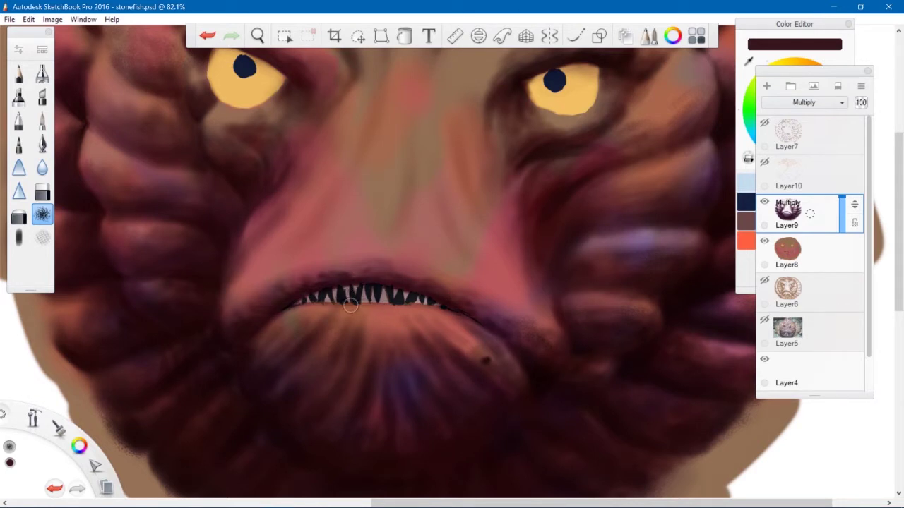
key(ctrl+s)
- Refine the tooth gaps and darken the lip line out to both mouth corners with near-black textured strokes, and save
scroll(426, 277, up, 5)
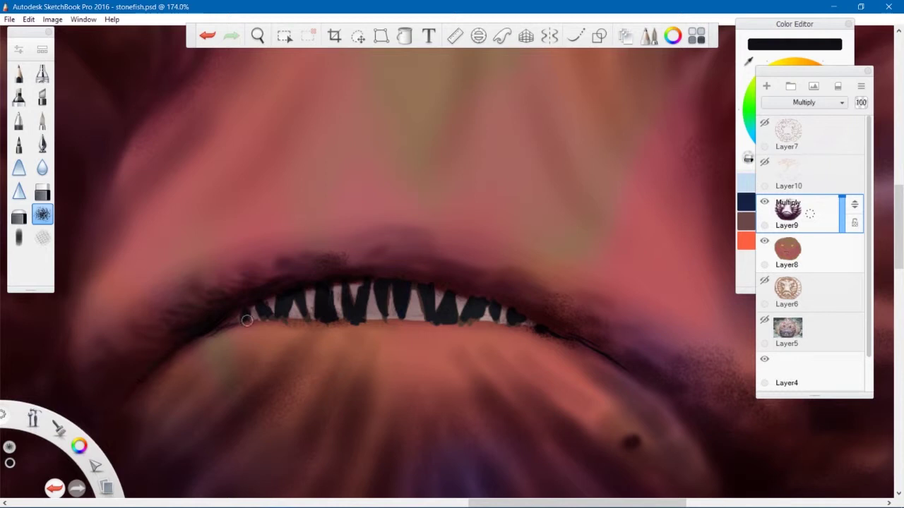
drag(260, 317, 277, 317)
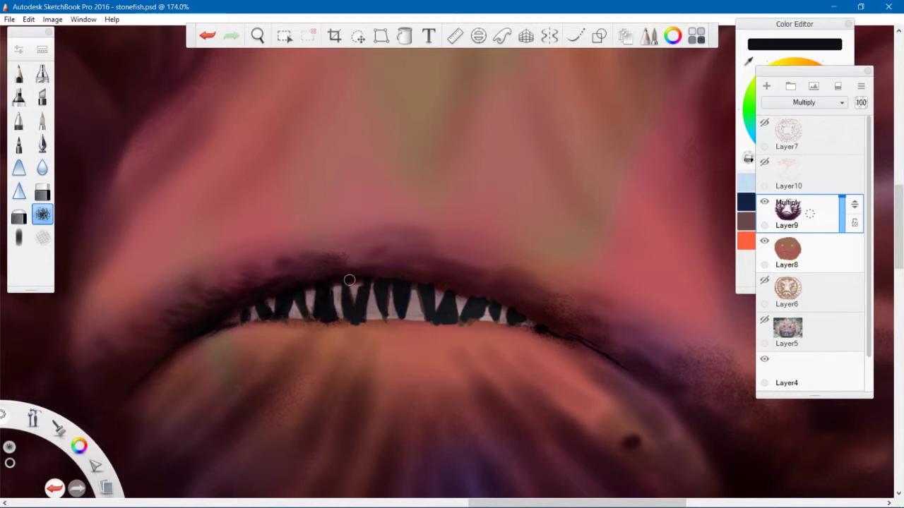
drag(362, 292, 373, 282)
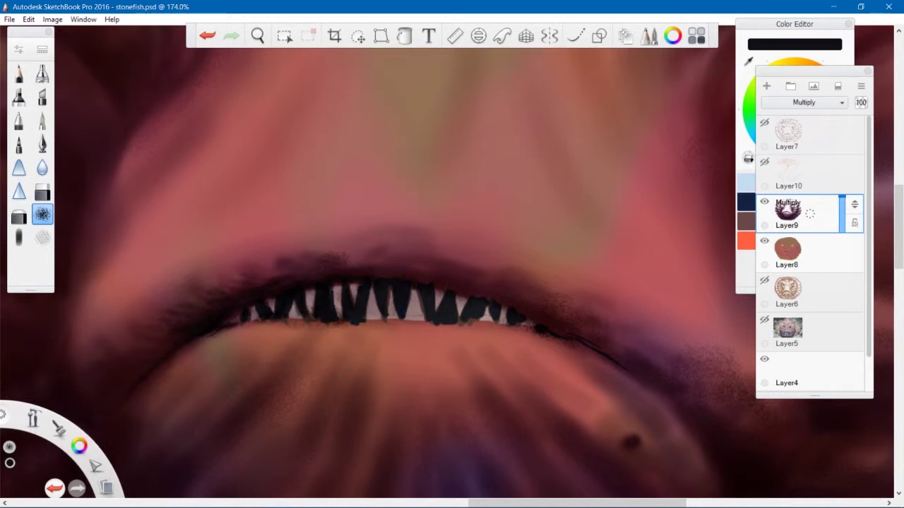
drag(420, 310, 431, 290)
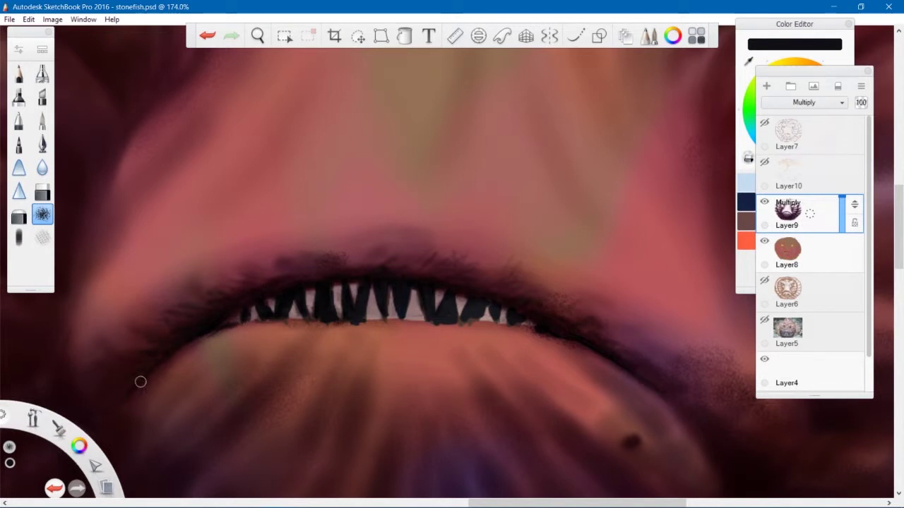
mouse_move(358, 325)
mouse_down()
mouse_move(425, 322)
mouse_move(420, 302)
mouse_move(368, 317)
mouse_up()
mouse_move(483, 318)
mouse_down()
mouse_move(456, 324)
mouse_move(466, 315)
mouse_up()
drag(450, 303, 443, 317)
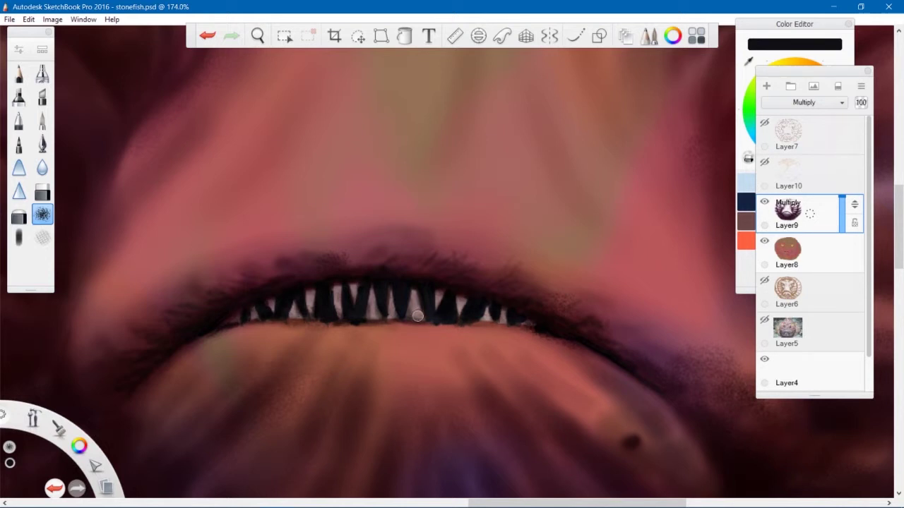
drag(433, 241, 391, 283)
key(ctrl+s)
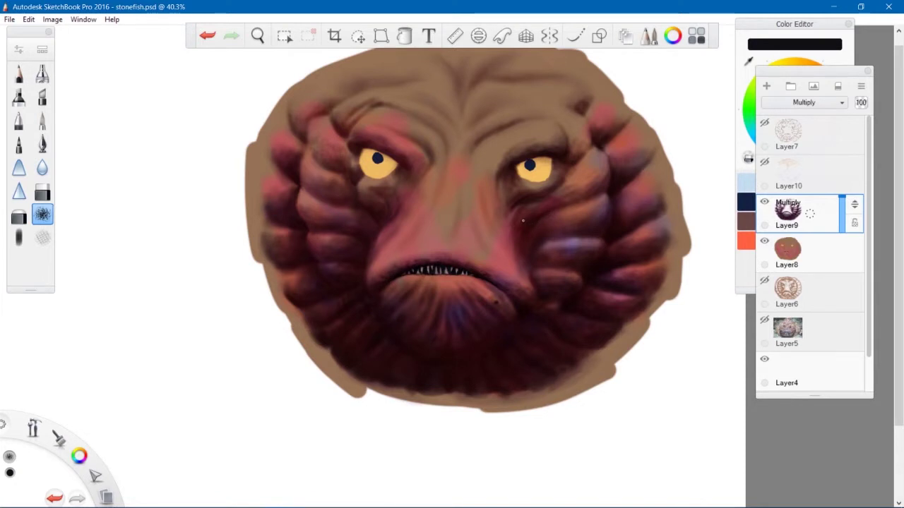
- Shade the lower part of the left yellow eye with light orange on Layer9
drag(451, 221, 551, 185)
alt+click(424, 300)
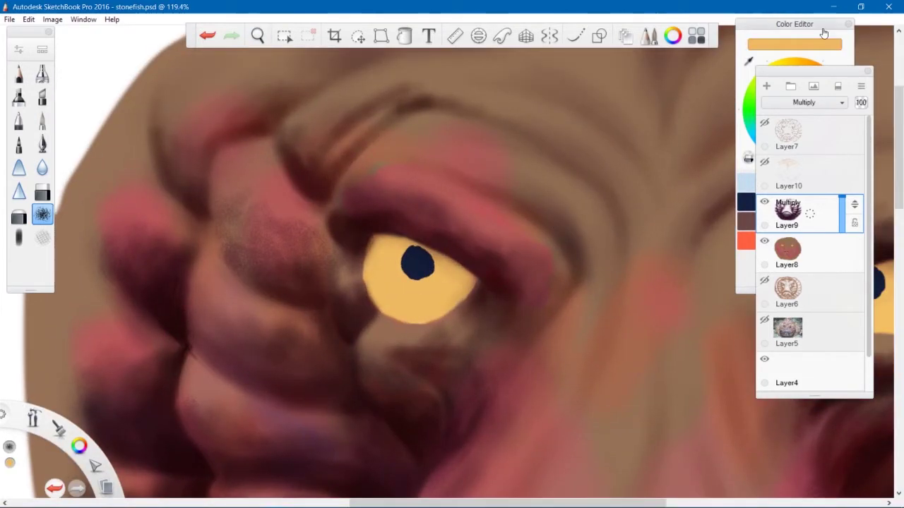
click(824, 31)
click(825, 79)
click(43, 73)
mouse_move(385, 289)
mouse_down()
mouse_move(416, 310)
mouse_move(402, 282)
mouse_move(431, 311)
mouse_move(408, 314)
mouse_move(418, 312)
mouse_up()
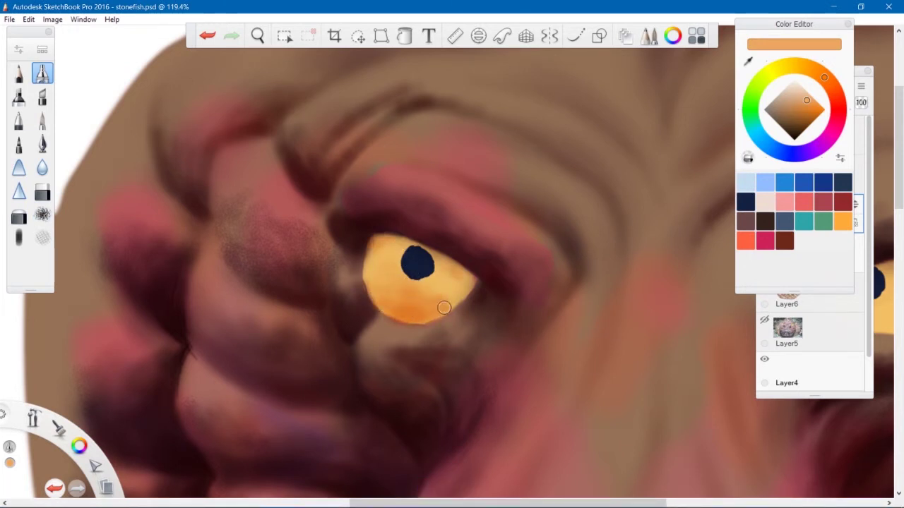
- Shade the left eye's rim and the area around its pupil with a sampled brown
alt+click(489, 297)
mouse_move(412, 317)
mouse_down()
mouse_move(437, 313)
mouse_move(408, 319)
mouse_move(390, 311)
mouse_up()
mouse_move(407, 261)
mouse_down()
mouse_move(419, 256)
mouse_move(385, 241)
mouse_move(399, 244)
mouse_up()
mouse_move(477, 285)
mouse_down()
mouse_move(438, 255)
mouse_move(474, 275)
mouse_move(478, 287)
mouse_move(469, 291)
mouse_move(461, 258)
mouse_move(483, 297)
mouse_move(452, 301)
mouse_move(459, 281)
mouse_up()
mouse_move(367, 255)
mouse_down()
mouse_move(366, 281)
mouse_move(399, 241)
mouse_move(376, 258)
mouse_move(385, 256)
mouse_up()
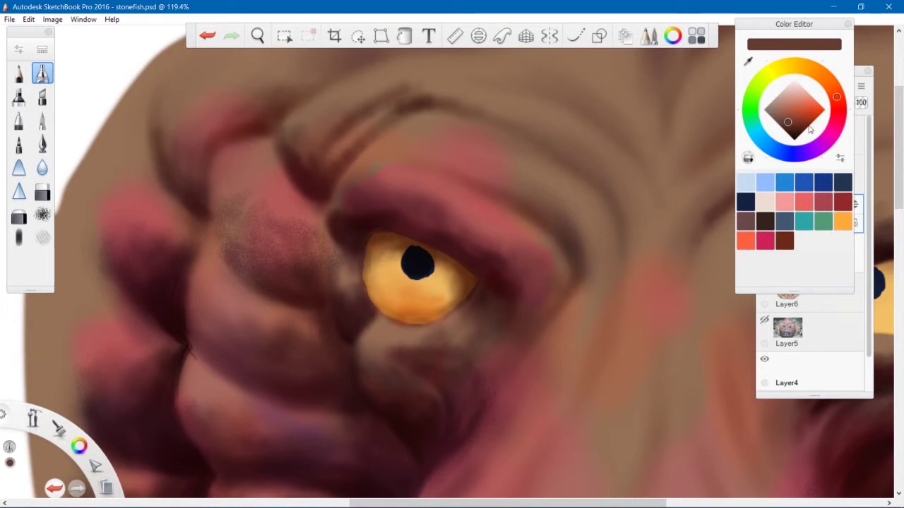
- Paint red streaks radiating from the left eye's pupil on Layer8 with the textured brush
drag(788, 122, 815, 113)
click(811, 305)
click(793, 26)
click(836, 115)
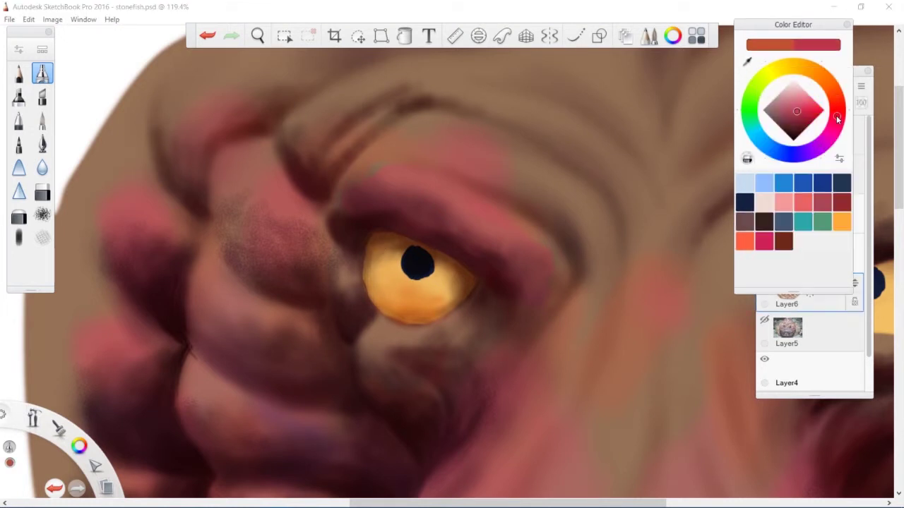
click(789, 303)
click(810, 255)
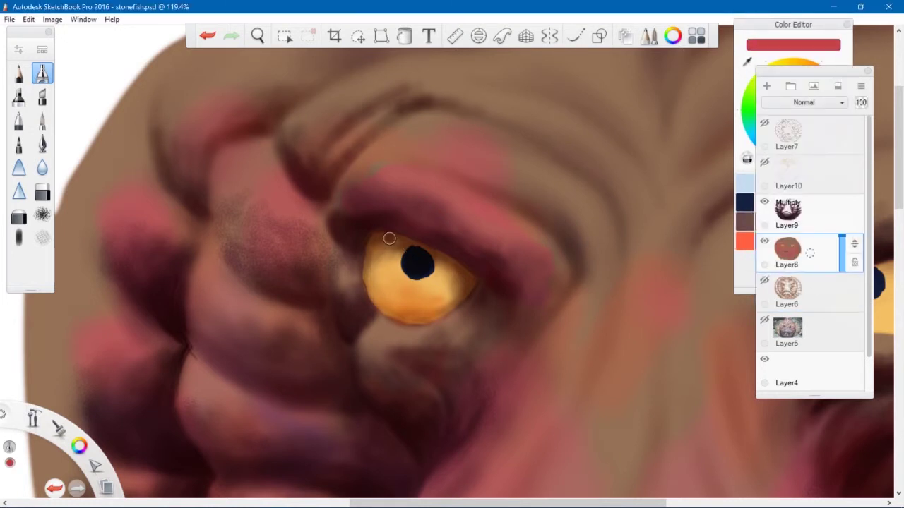
click(42, 215)
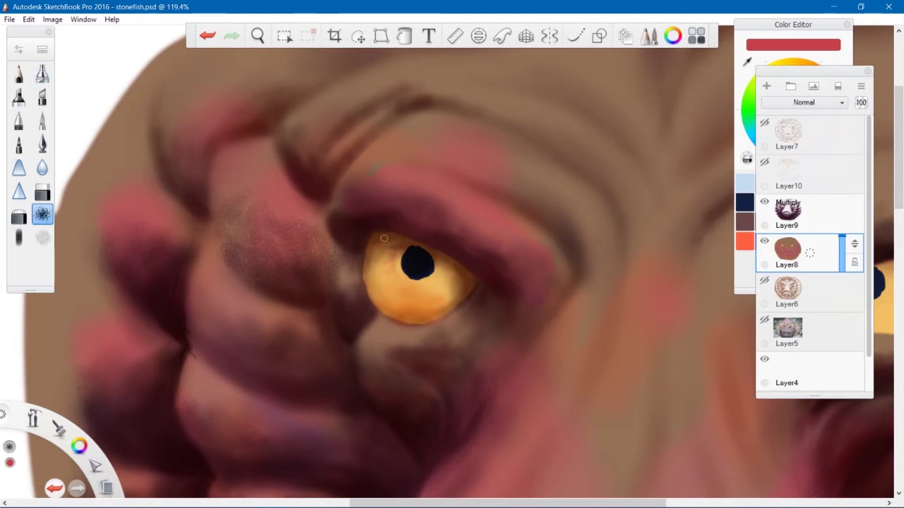
key(bracketright)
drag(393, 256, 388, 267)
- Deepen the streaks around the left pupil with a darker red, and save the file
drag(792, 26, 791, 24)
click(803, 109)
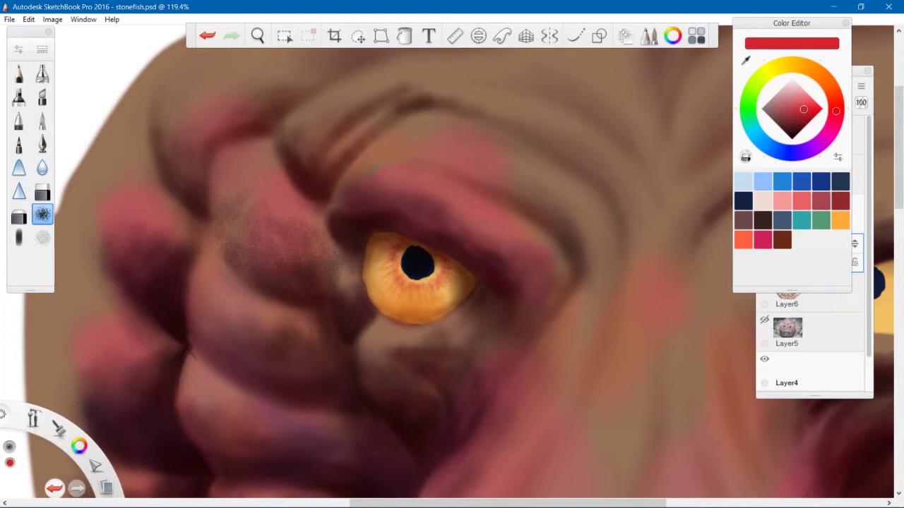
click(806, 114)
mouse_move(401, 249)
mouse_down()
mouse_move(390, 269)
mouse_move(410, 282)
mouse_move(443, 272)
mouse_move(434, 253)
mouse_move(396, 243)
mouse_move(386, 276)
mouse_move(413, 289)
mouse_move(464, 258)
mouse_move(472, 295)
mouse_up()
key(space)
key(ctrl+s)
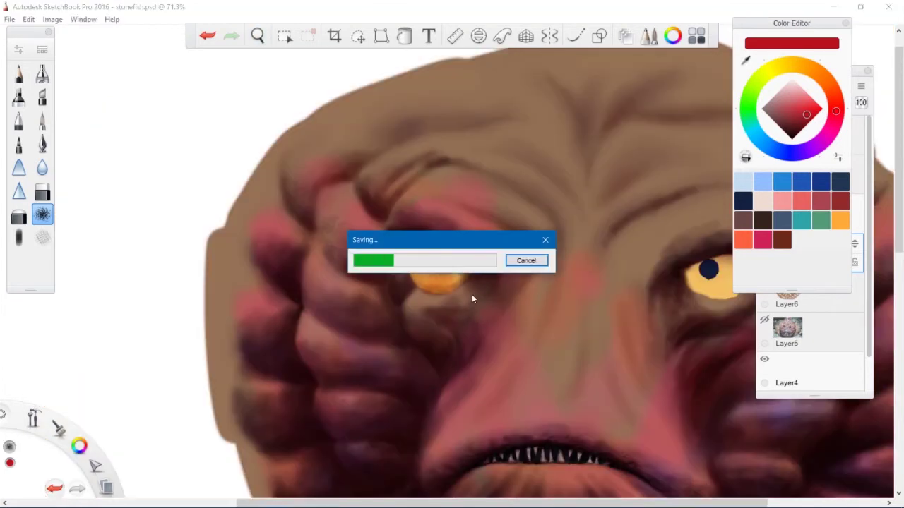
key(space)
drag(507, 247, 557, 220)
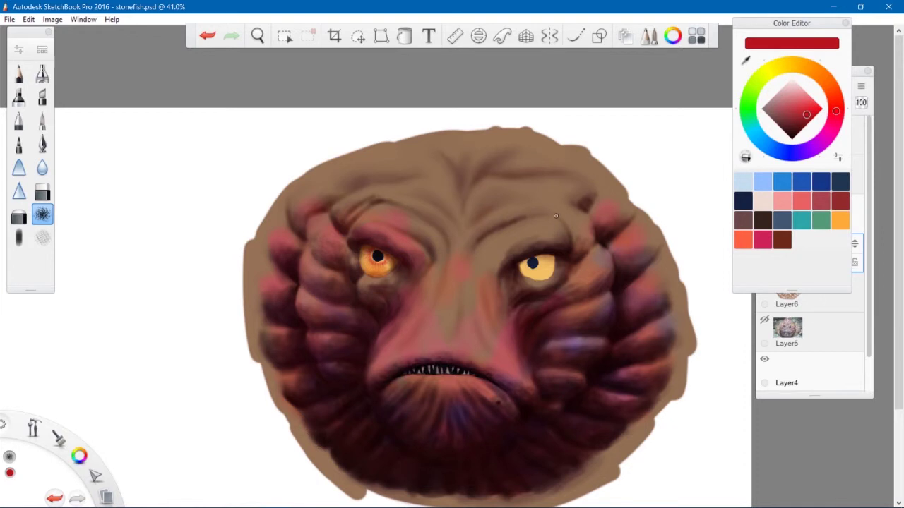
- Add a new layer above Layer9 and paint a soft pale yellow highlight on the outer edge of the left eye's pupil
key(space)
drag(374, 253, 382, 214)
click(803, 302)
click(804, 215)
click(766, 86)
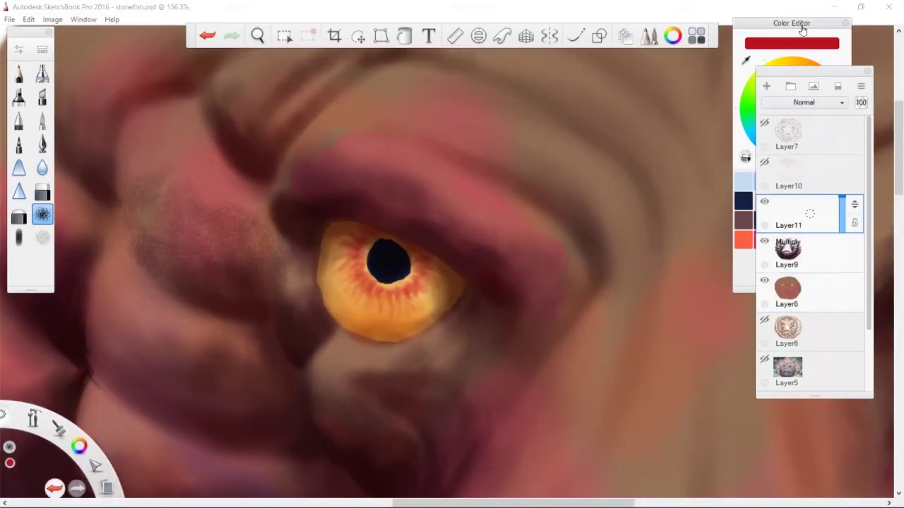
click(801, 29)
click(805, 66)
drag(809, 97, 803, 89)
click(42, 73)
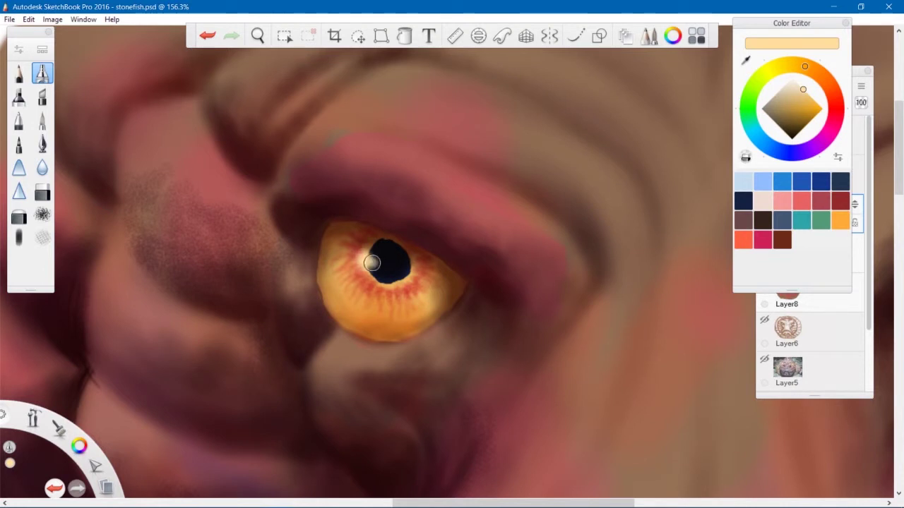
drag(382, 312, 389, 330)
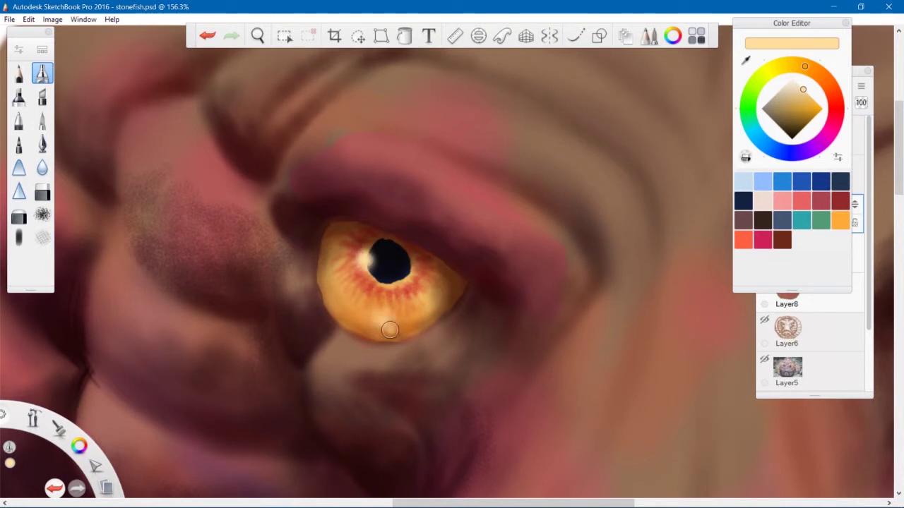
key(ctrl+z)
key(ctrl+z)
key(ctrl+z)
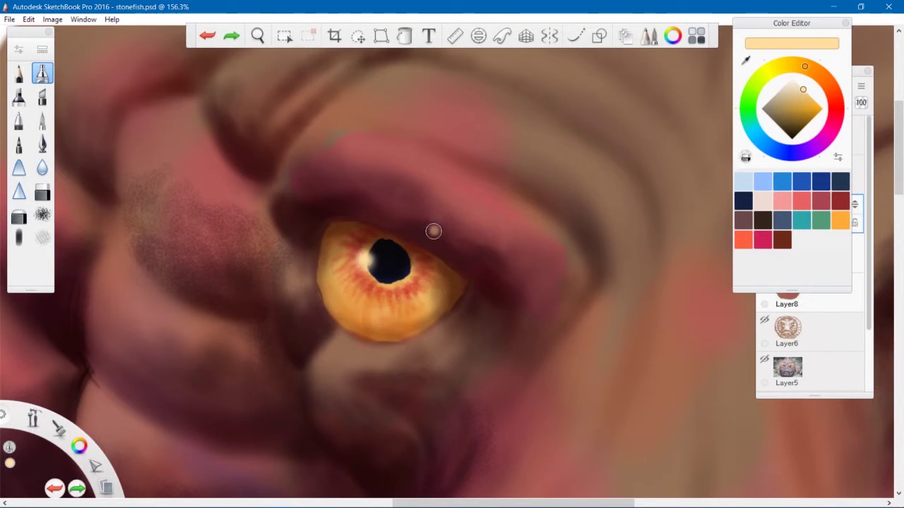
key(ctrl+z)
- Add soft light blue reflections on the left eye's pupil, its bright highlight and the outer side of the iris
mouse_move(403, 256)
mouse_down()
mouse_move(404, 278)
mouse_move(404, 257)
mouse_up()
click(772, 148)
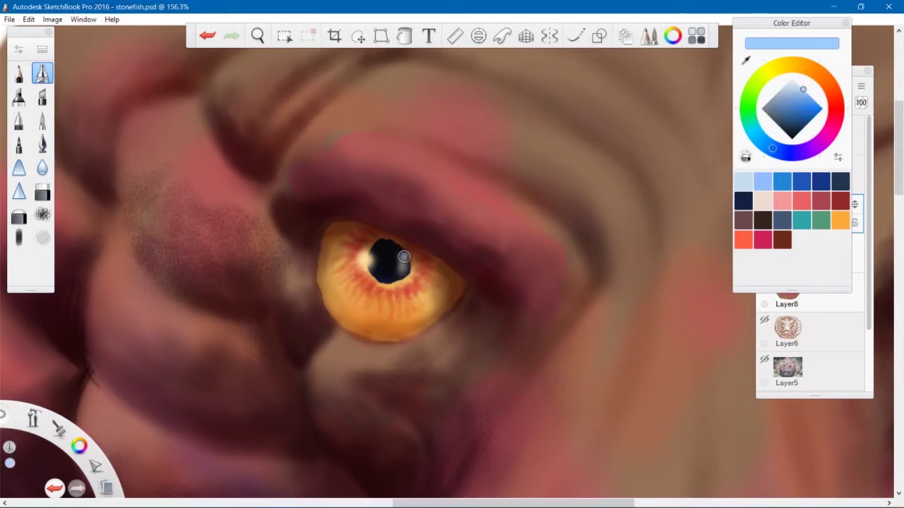
click(364, 259)
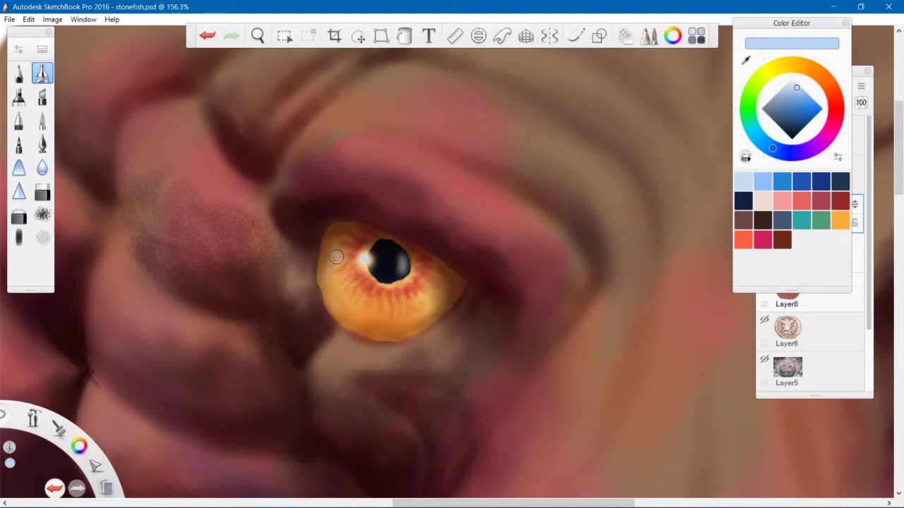
mouse_move(336, 257)
mouse_down()
mouse_move(330, 267)
mouse_move(339, 273)
mouse_up()
drag(452, 257, 448, 251)
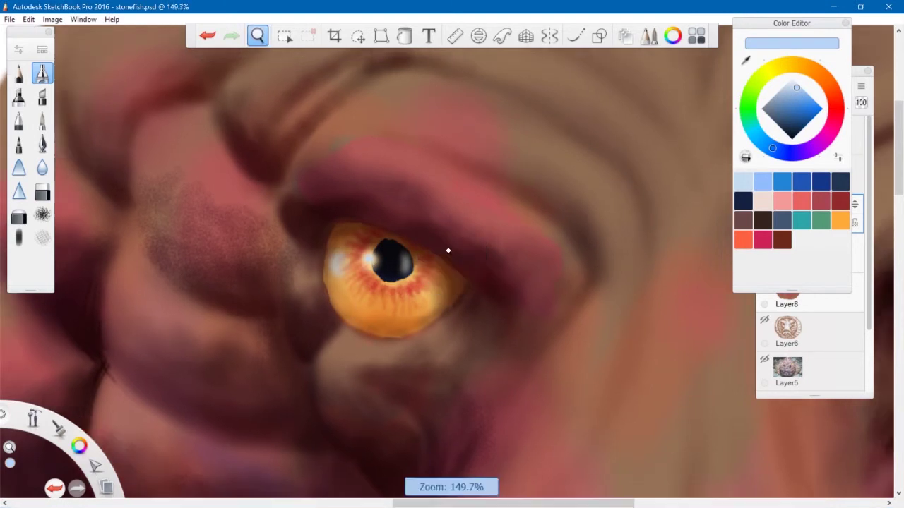
scroll(447, 250, down, 10)
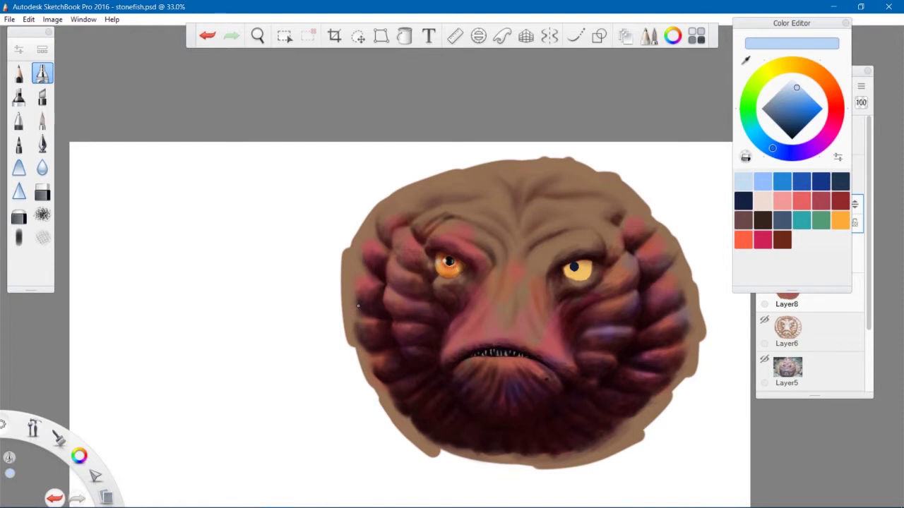
- Paint bright red streaks radiating from the right eye's pupil on Layer8
scroll(459, 262, up, 7)
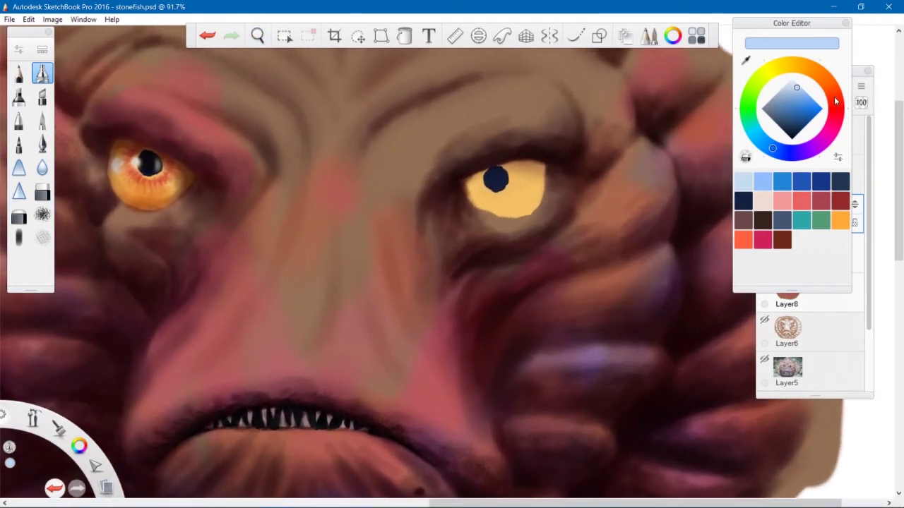
drag(835, 102, 835, 111)
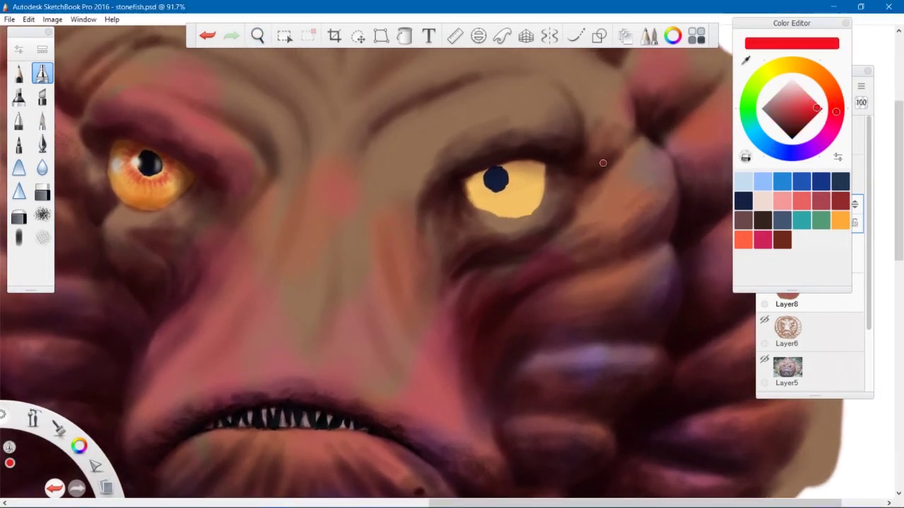
click(824, 301)
drag(483, 181, 476, 191)
mouse_move(489, 192)
mouse_down()
mouse_move(534, 193)
mouse_move(517, 173)
mouse_move(515, 193)
mouse_move(501, 200)
mouse_move(480, 178)
mouse_up()
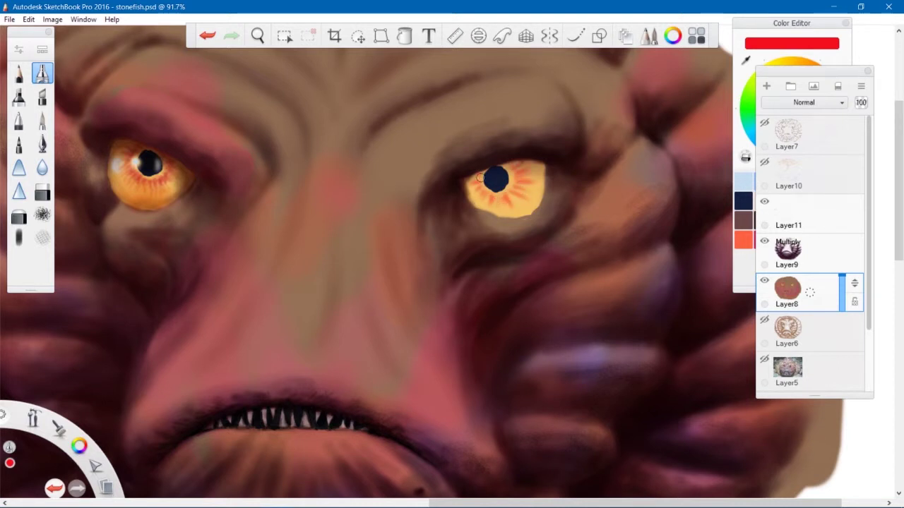
- Shade the edge of the right eye near its inner corner on Layer9 with progressively darker yellow-orange tones
click(823, 256)
alt+click(533, 200)
click(792, 23)
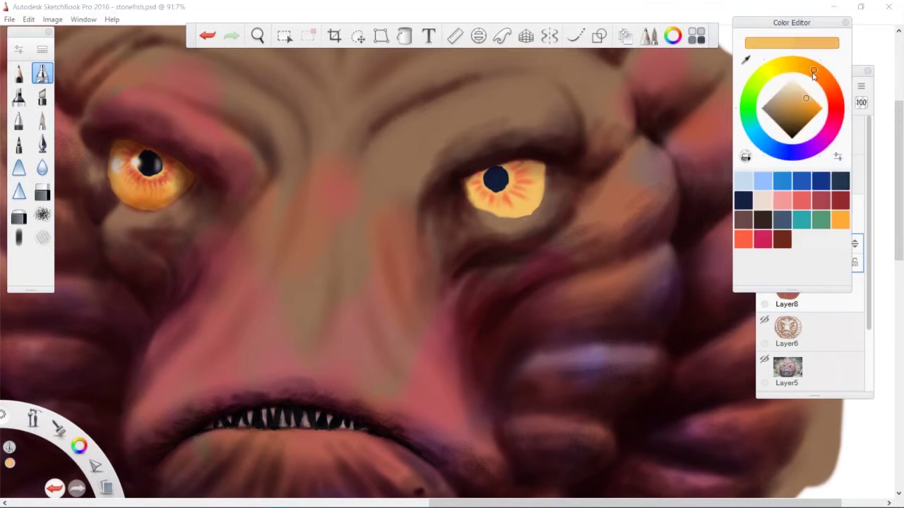
click(807, 100)
key(bracketright)
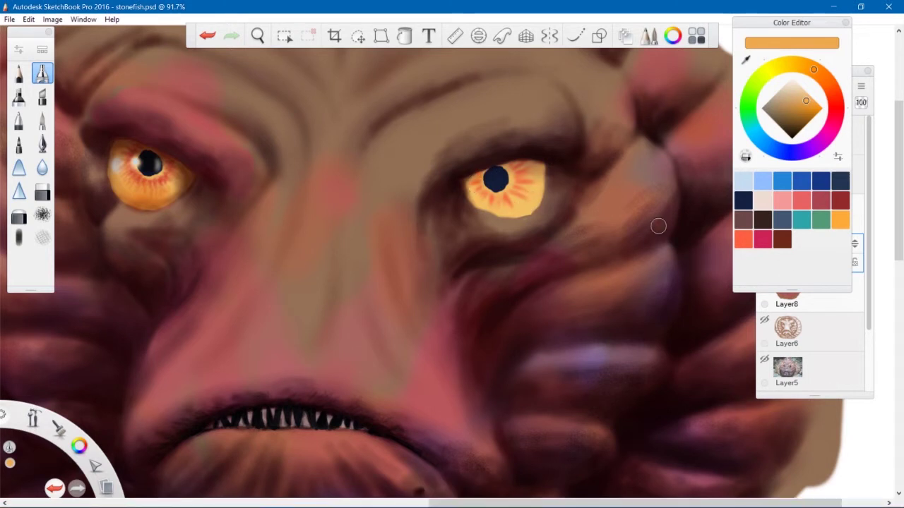
click(800, 103)
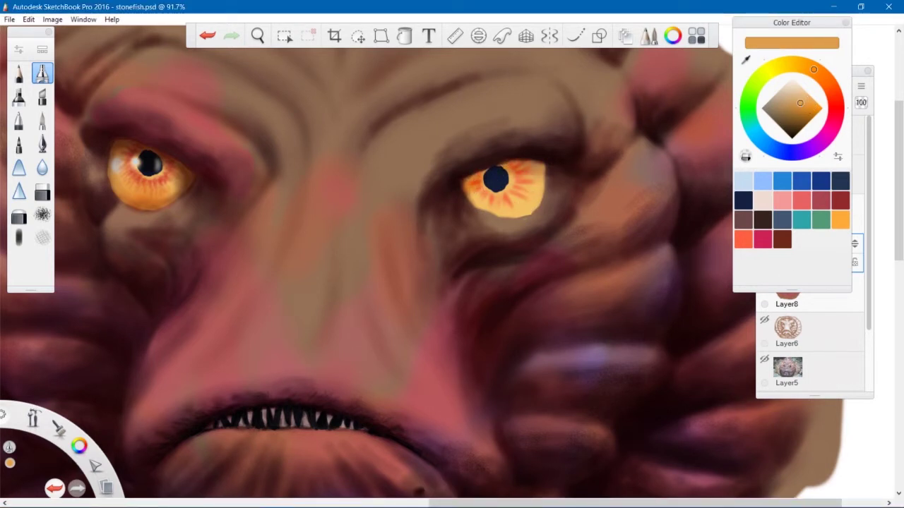
click(801, 107)
key(bracketleft)
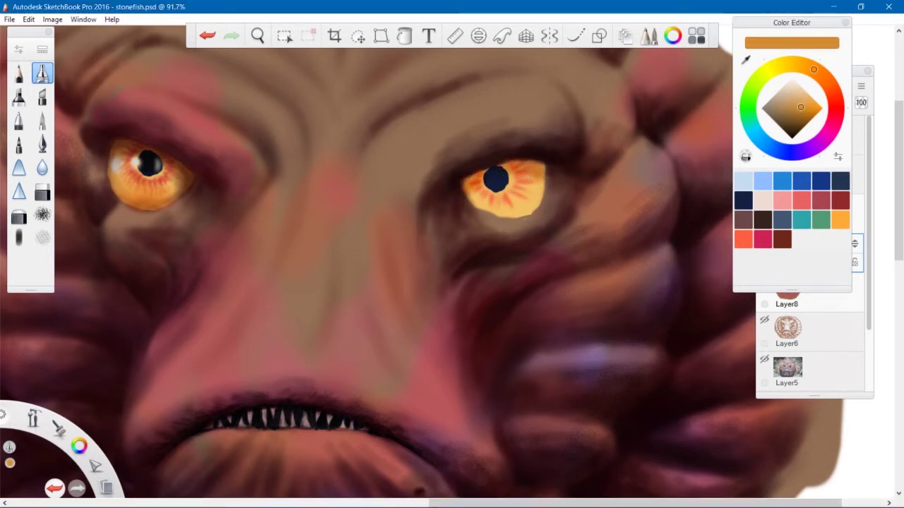
- Darken the right eye's pupil and upper iris with a sampled brown, and shade the lower iris with orange using a larger brush
alt+click(548, 168)
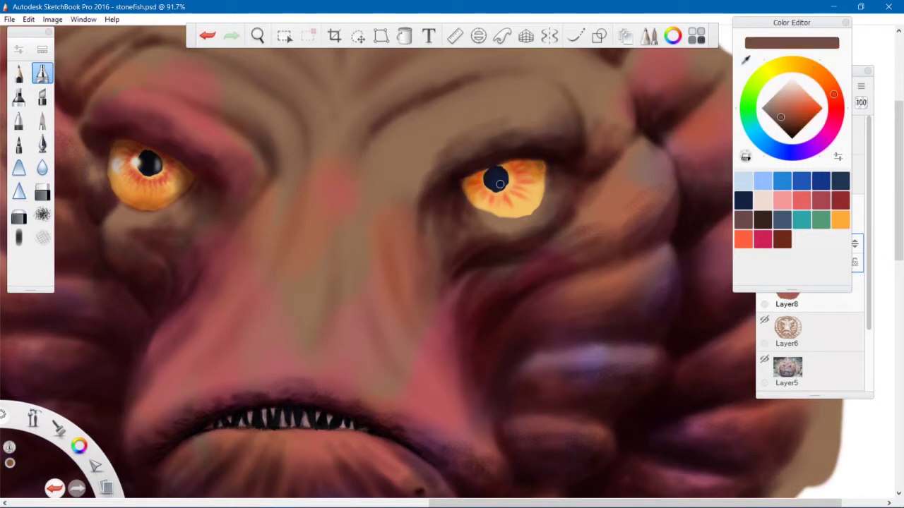
drag(514, 169, 478, 175)
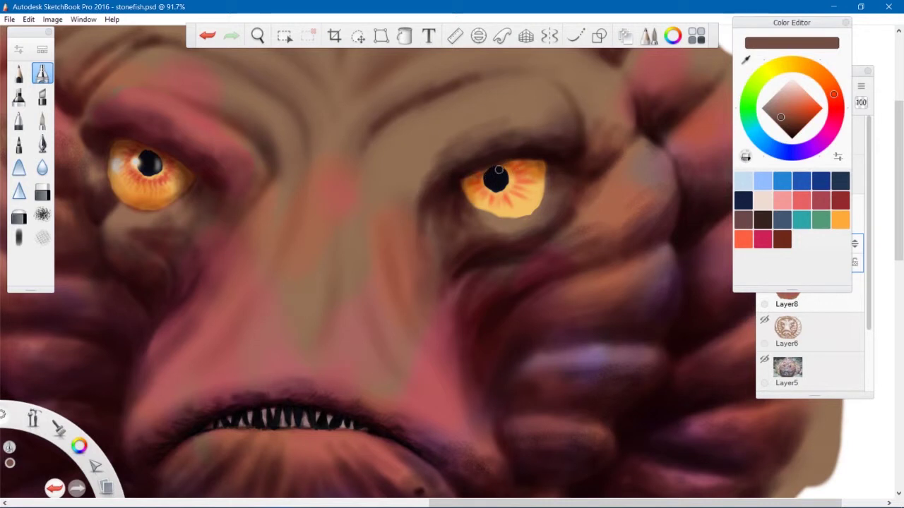
click(794, 108)
click(823, 76)
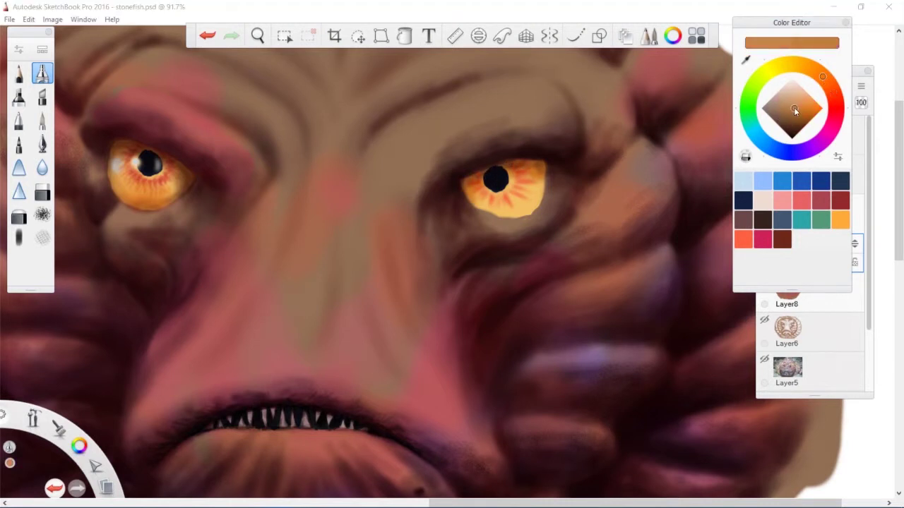
key(bracketright)
key(bracketright)
key(bracketright)
mouse_move(502, 210)
mouse_down()
mouse_move(510, 203)
mouse_move(524, 216)
mouse_move(545, 199)
mouse_move(480, 196)
mouse_move(508, 222)
mouse_up()
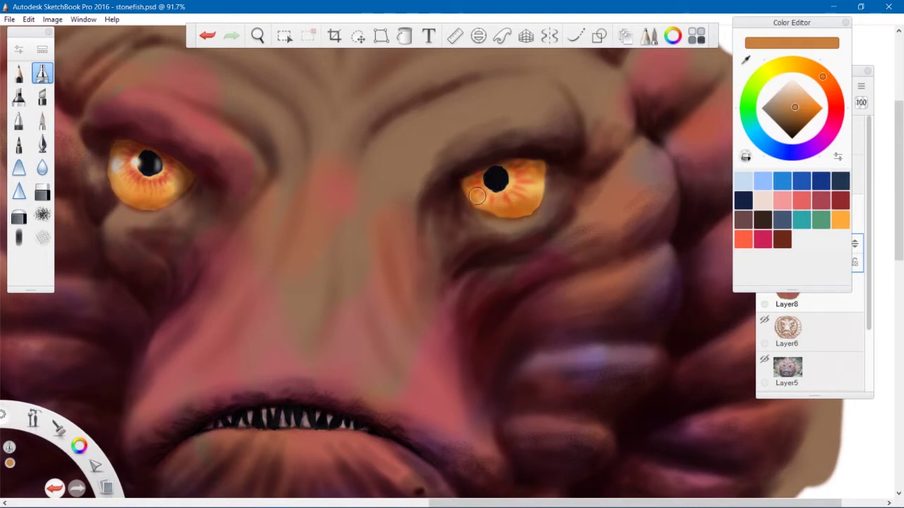
- Refine the right eye's iris and rim with darker orange-brown tones and a sampled near-black
click(791, 110)
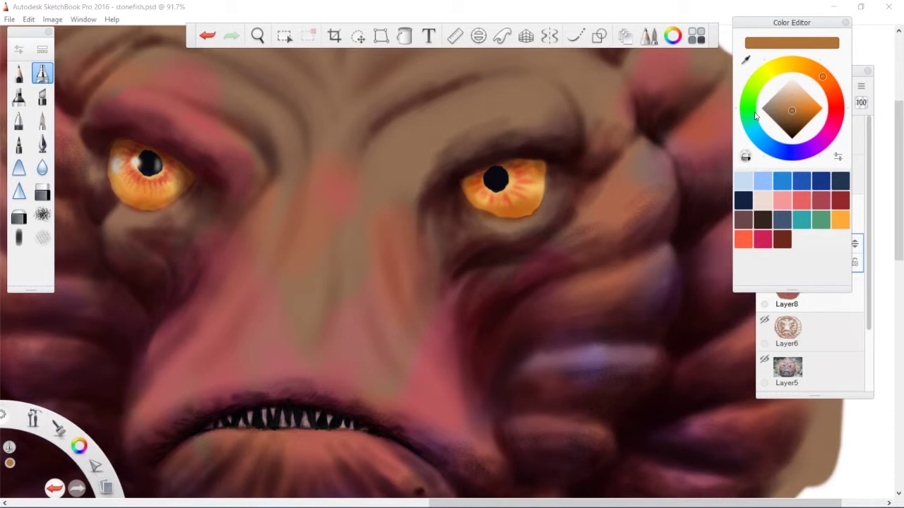
click(506, 198)
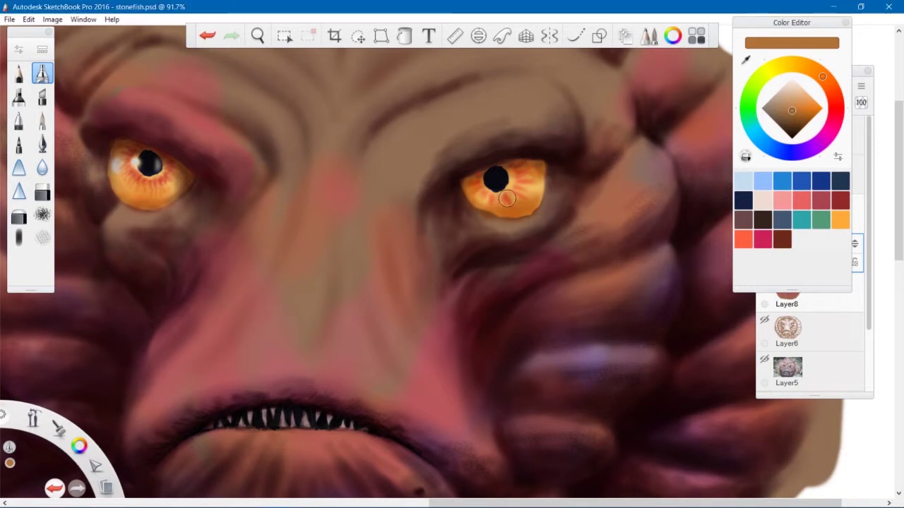
mouse_move(507, 198)
mouse_down()
mouse_move(515, 211)
mouse_move(496, 206)
mouse_up()
drag(548, 170, 530, 212)
alt+click(530, 212)
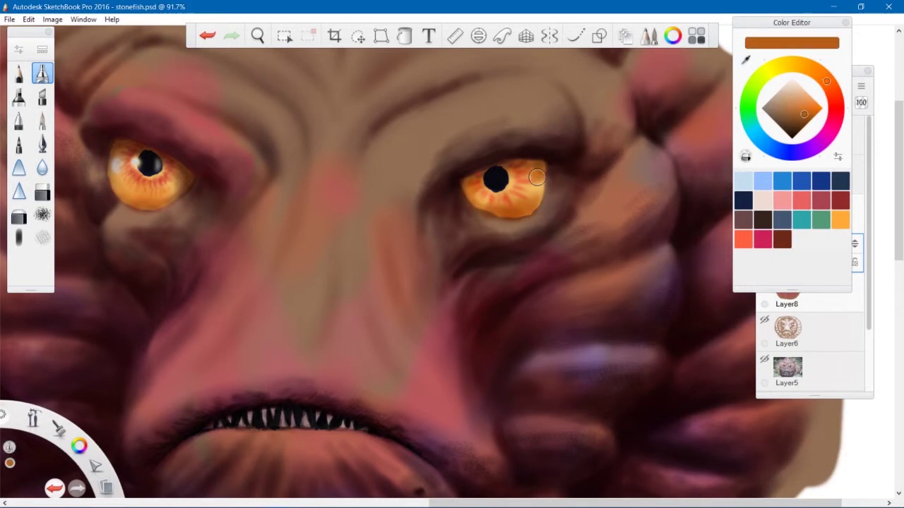
alt+click(461, 181)
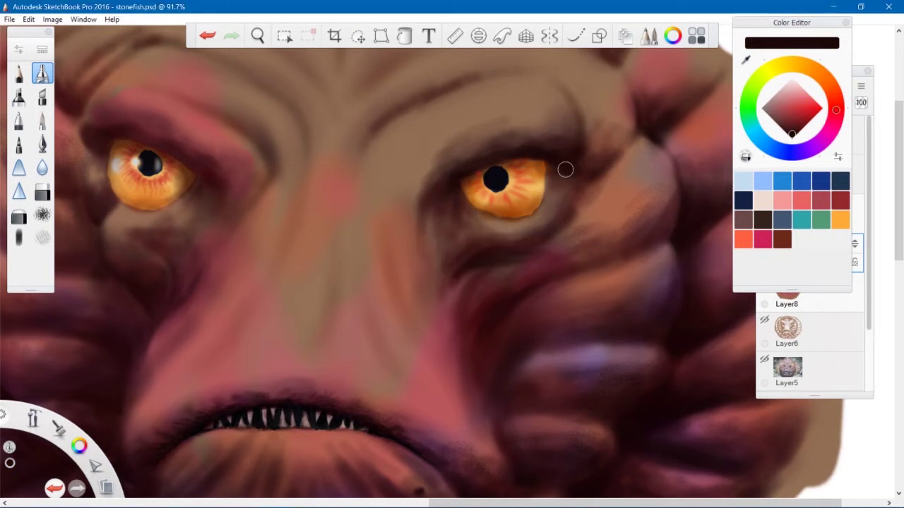
alt+click(496, 195)
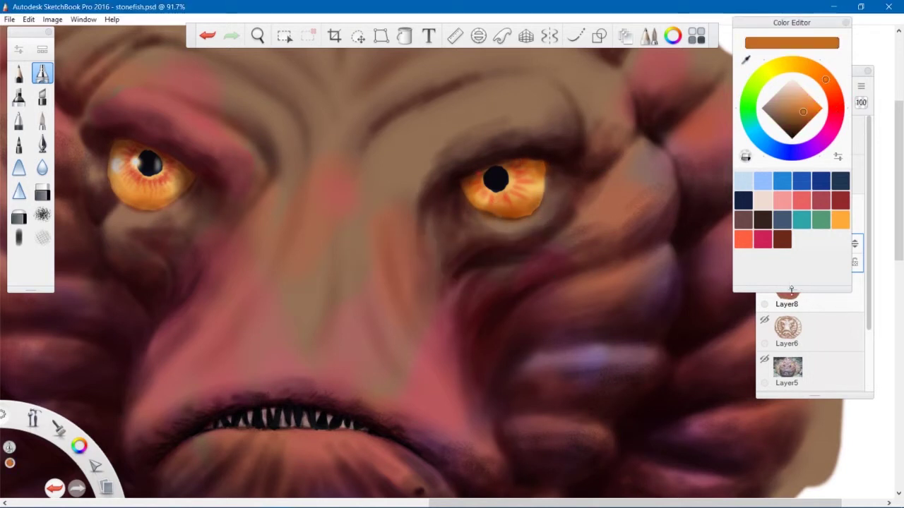
- Strengthen the red streaks around the right eye's pupil on Layer8, and save the file
click(805, 295)
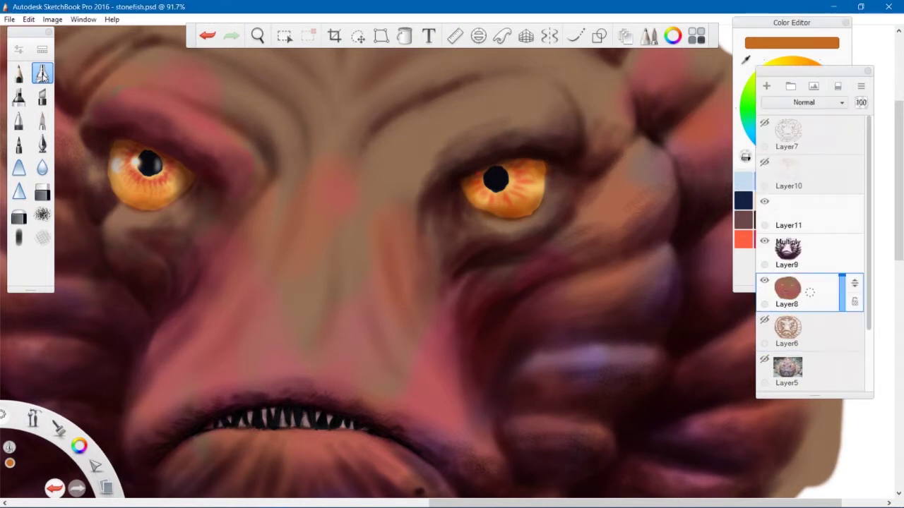
click(835, 110)
click(806, 107)
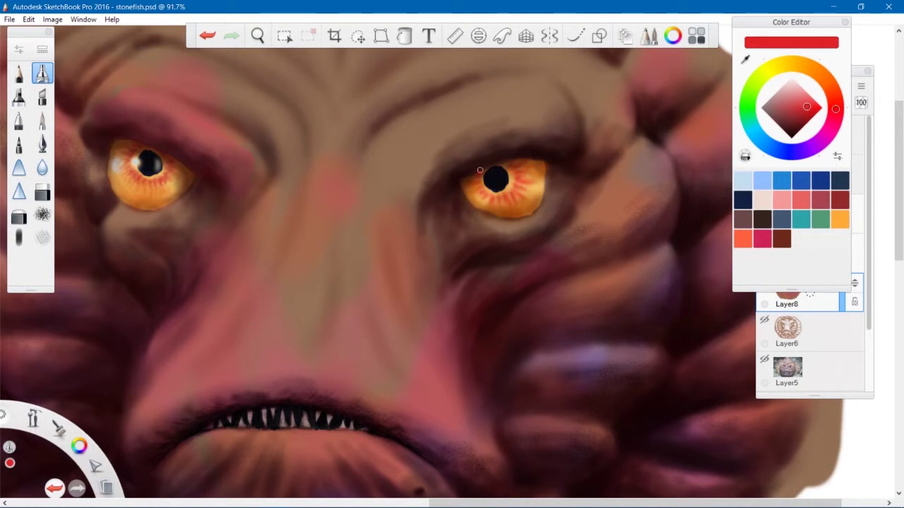
key(ctrl+s)
- Paint a light blue reflection along the right side of the right eye's pupil on Layer11
click(762, 140)
click(801, 93)
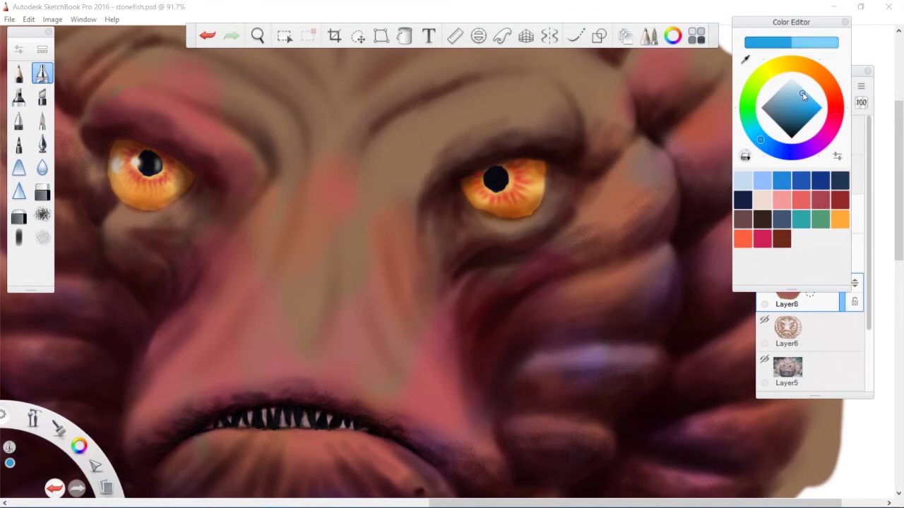
click(856, 214)
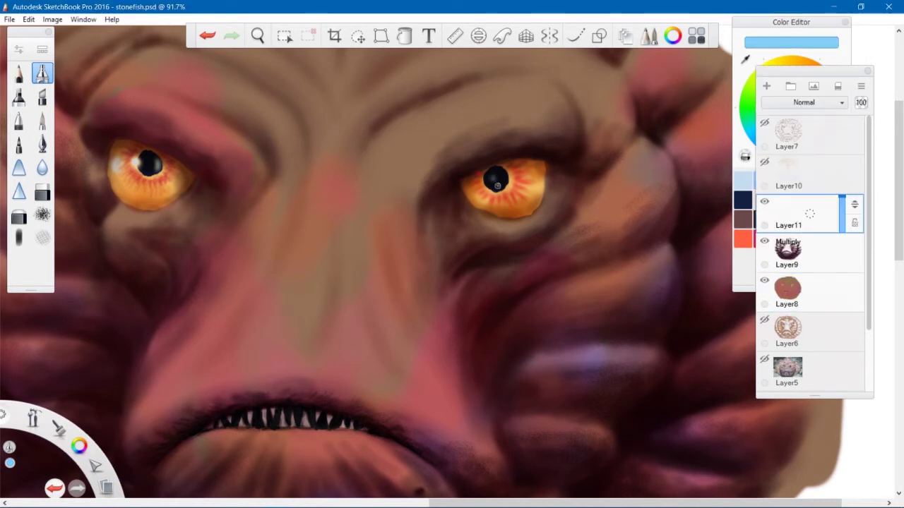
click(508, 187)
key(ctrl+z)
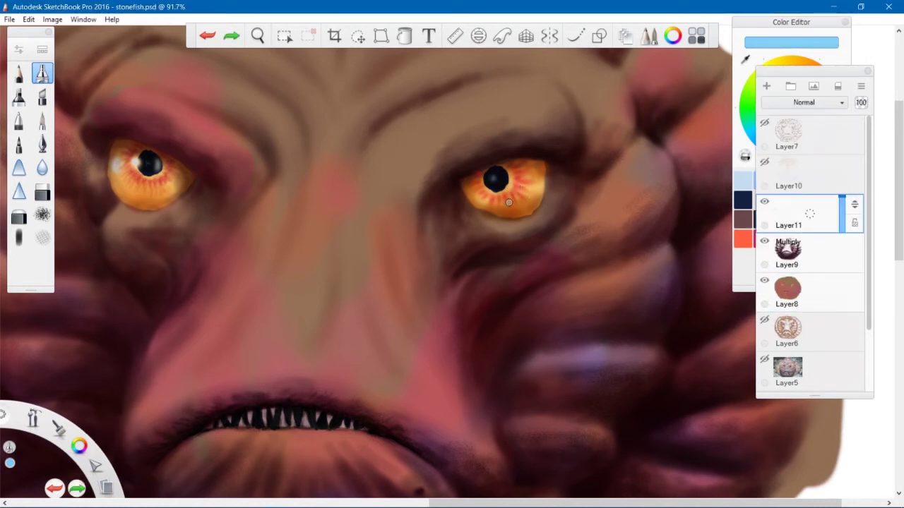
key(bracketright)
click(511, 177)
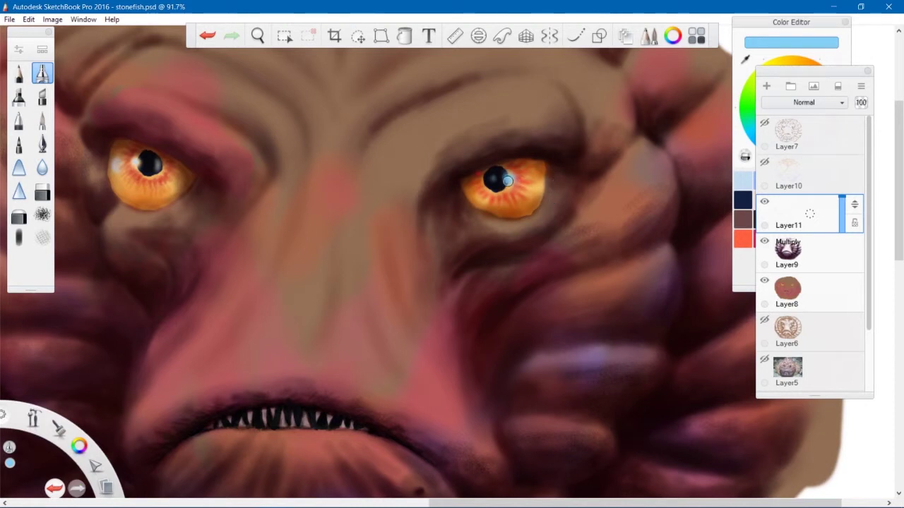
- Soften the right eye's reflection with a paler blue using a size 10.0 brush
click(798, 22)
click(796, 88)
key(bracketright)
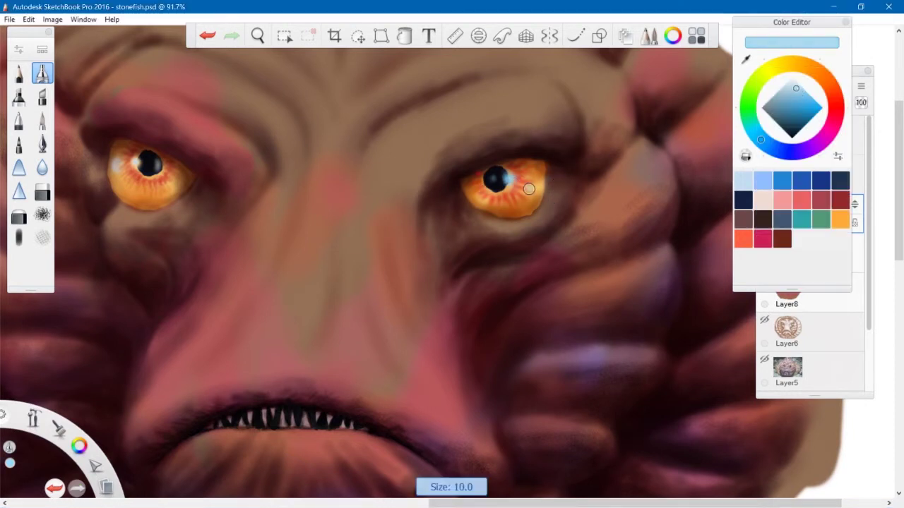
click(534, 186)
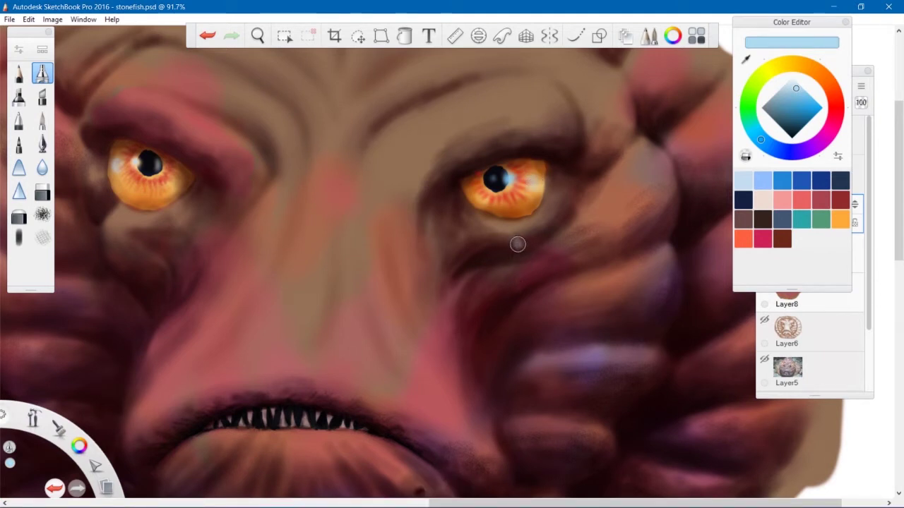
- Clean up the right eye's reflection on Layer11 with a smaller eraser, and save the file
scroll(525, 238, down, 3)
scroll(460, 242, up, 3)
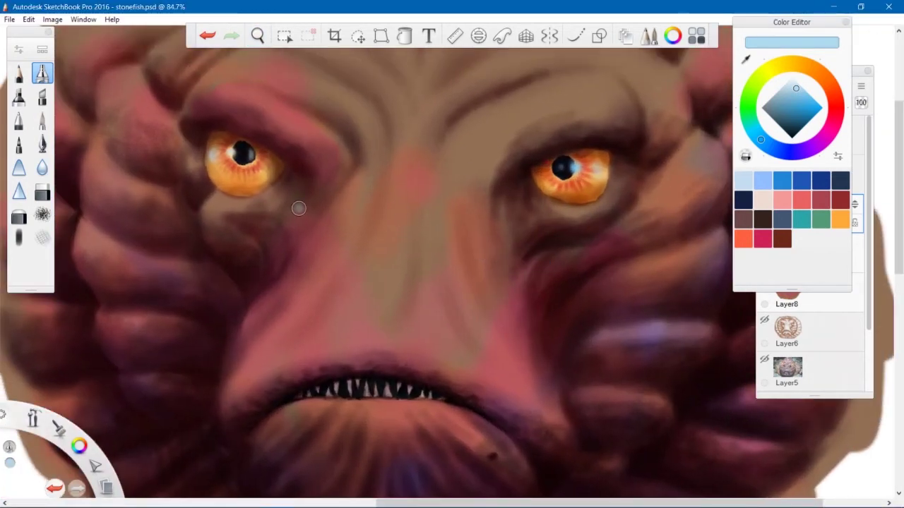
key(e)
key(bracketleft)
drag(599, 164, 588, 183)
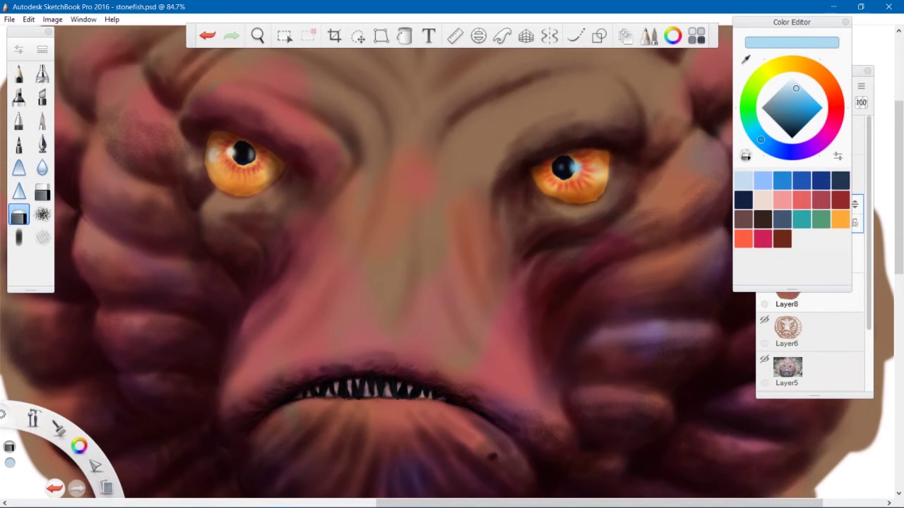
key(space)
drag(499, 222, 483, 253)
key(ctrl+s)
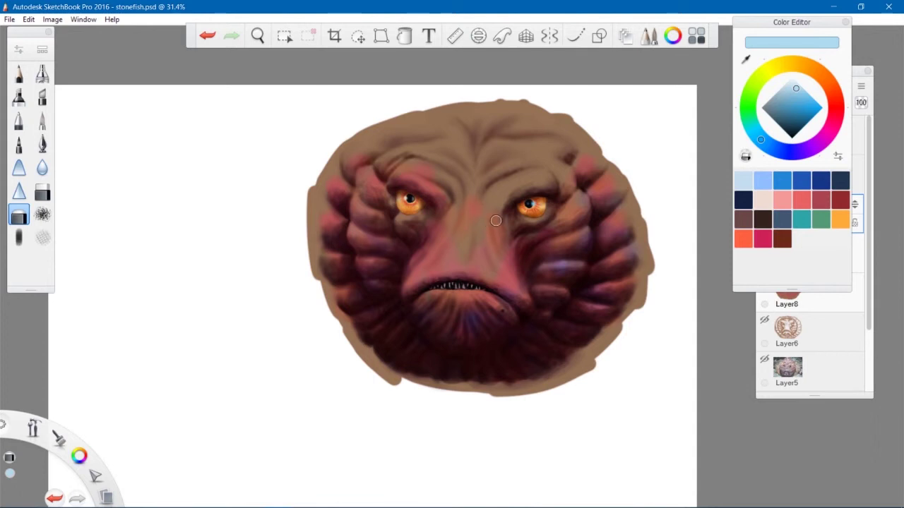
- Show Layer10 and erase its pale yellow highlights from the forehead, brows and nose with a larger eraser
key(space)
drag(455, 225, 545, 338)
drag(565, 271, 450, 181)
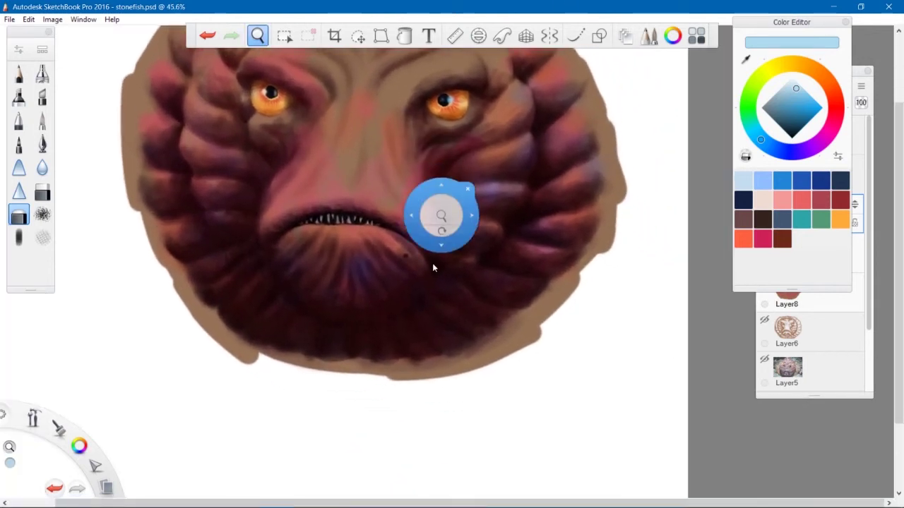
drag(432, 263, 466, 274)
drag(371, 220, 331, 233)
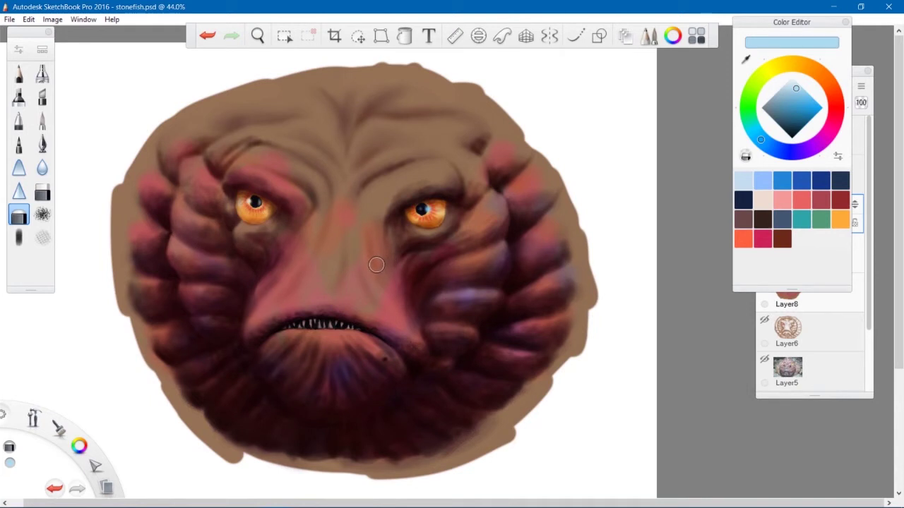
click(789, 302)
click(765, 162)
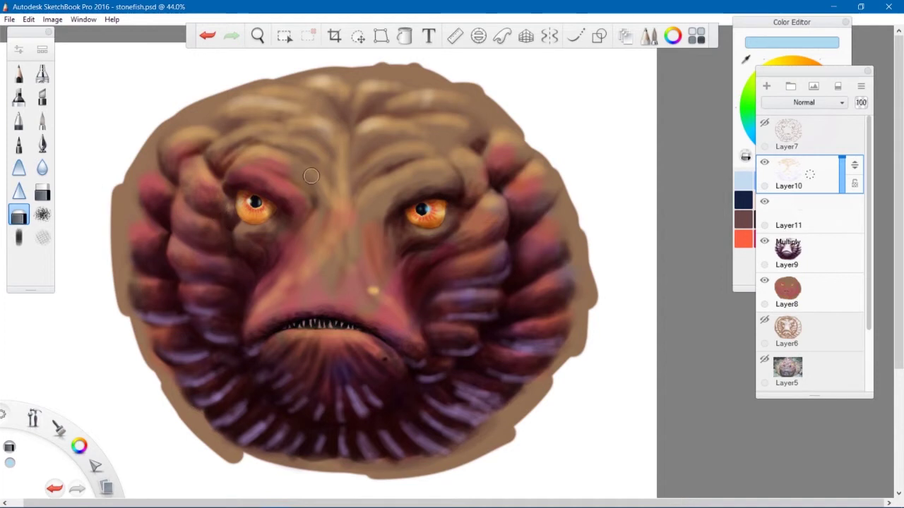
key(])
mouse_move(452, 122)
mouse_down()
mouse_move(381, 113)
mouse_move(233, 134)
mouse_up()
mouse_move(277, 155)
mouse_down()
mouse_move(424, 159)
mouse_move(382, 293)
mouse_move(274, 292)
mouse_up()
drag(288, 123, 205, 133)
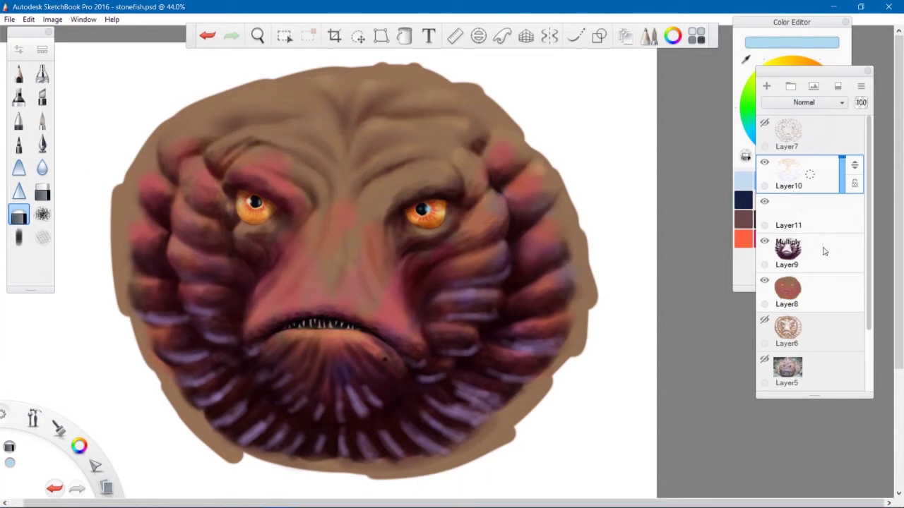
- Paint soft light teal highlights down the nose and its bridge on Layer10 with a larger brush
click(792, 42)
click(749, 125)
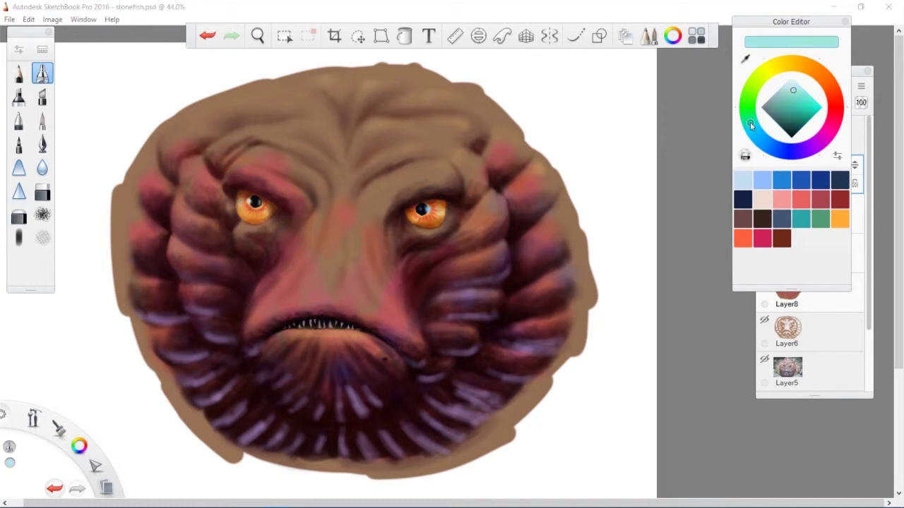
click(811, 305)
key(space)
drag(372, 209, 359, 198)
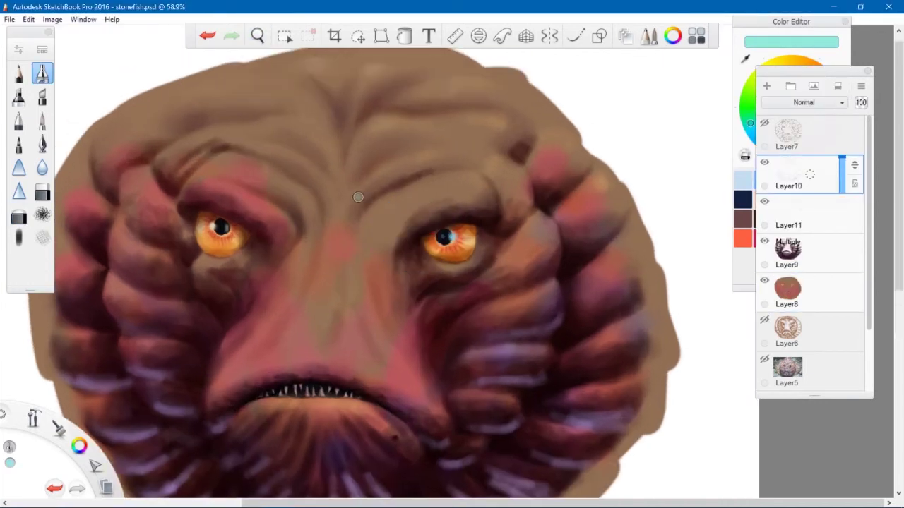
key(bracketright)
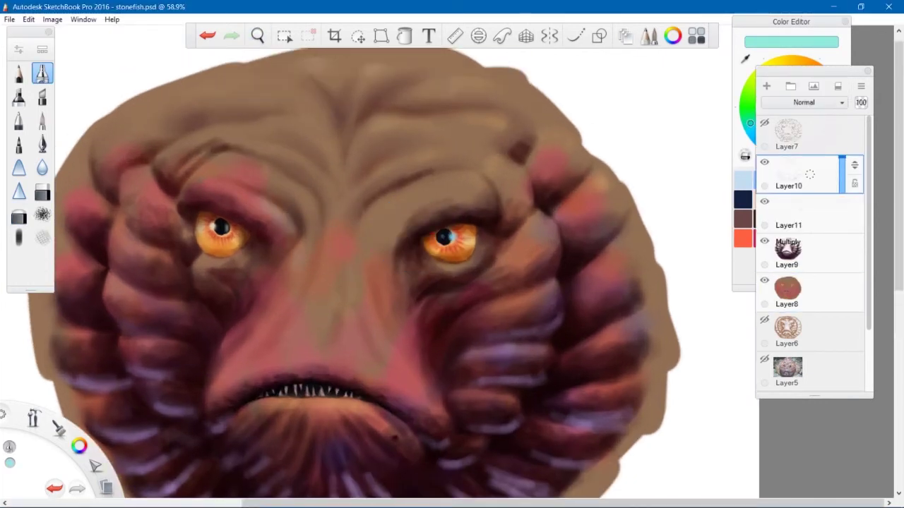
mouse_move(312, 252)
mouse_down()
mouse_move(318, 302)
mouse_move(335, 296)
mouse_move(306, 300)
mouse_move(319, 333)
mouse_move(280, 346)
mouse_up()
mouse_move(362, 297)
mouse_down()
mouse_move(372, 353)
mouse_move(422, 387)
mouse_up()
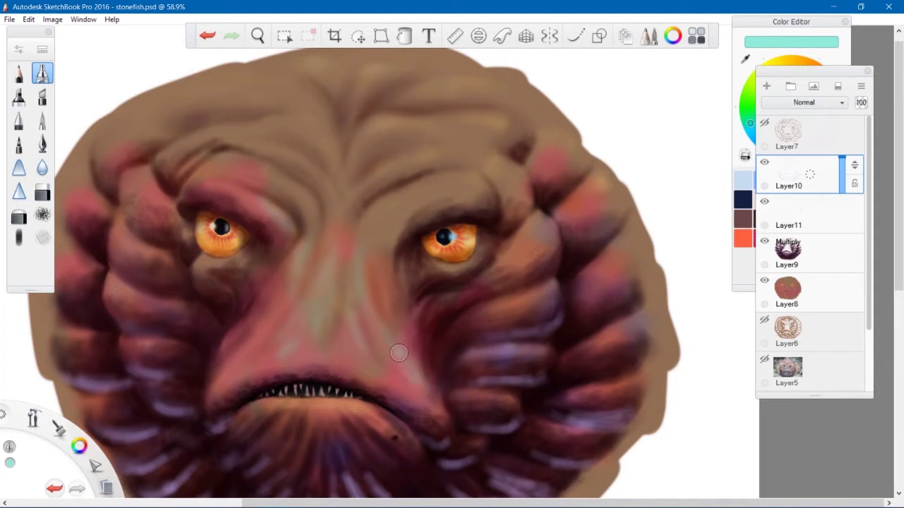
drag(328, 267, 326, 294)
drag(361, 261, 359, 289)
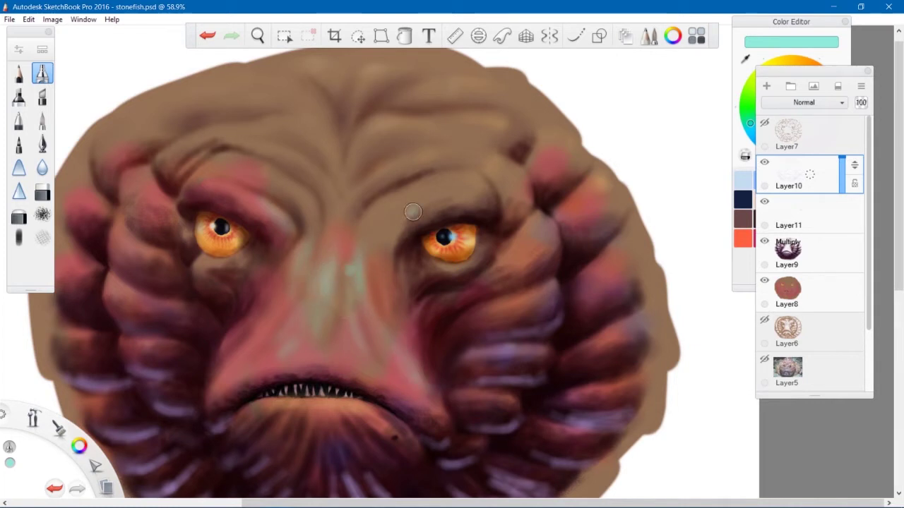
- Add light teal highlights to the left brow, the folds above it and the adjoining outer bump
drag(210, 171, 259, 172)
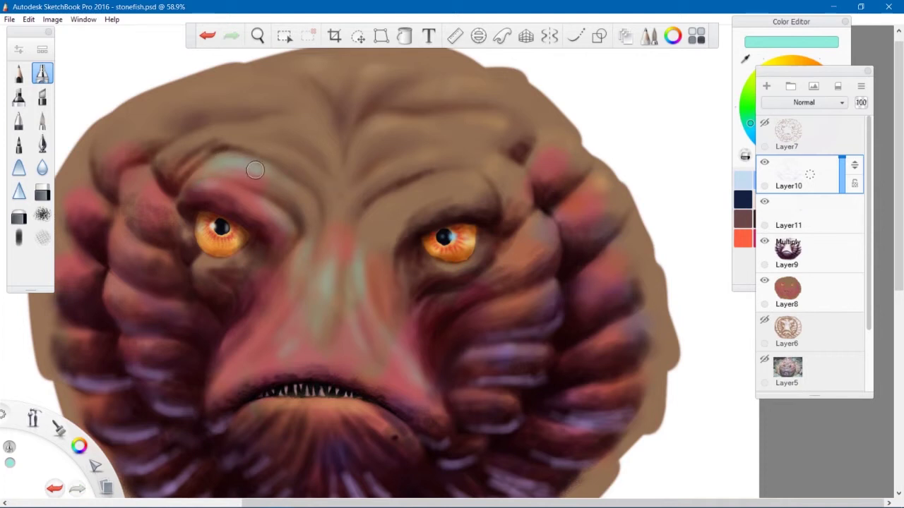
mouse_move(194, 140)
mouse_down()
mouse_move(166, 152)
mouse_move(150, 177)
mouse_up()
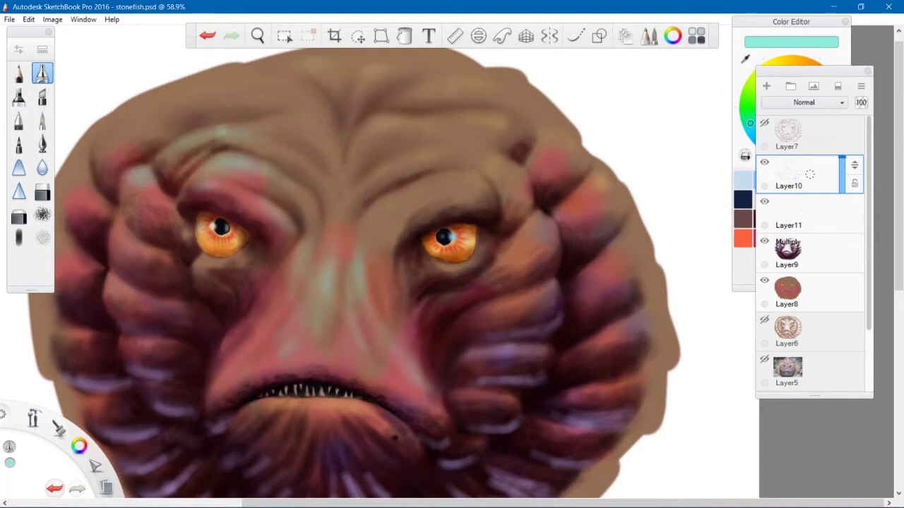
mouse_move(131, 134)
mouse_down()
mouse_move(182, 123)
mouse_move(152, 115)
mouse_move(186, 107)
mouse_up()
- Add light teal highlights to the right eyelid and the brow folds above it
drag(467, 174, 487, 185)
mouse_move(456, 172)
mouse_down()
mouse_move(476, 176)
mouse_move(466, 175)
mouse_up()
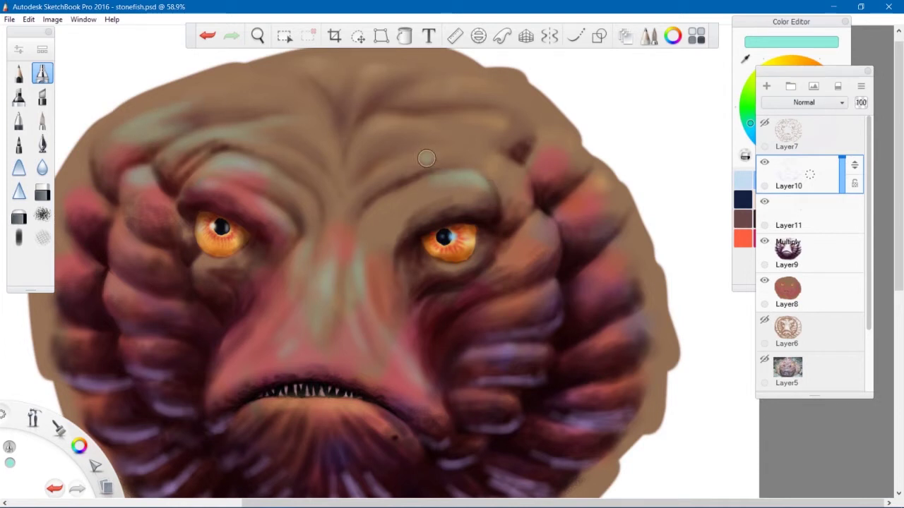
drag(418, 160, 389, 169)
drag(446, 154, 398, 165)
mouse_move(493, 165)
mouse_down()
mouse_move(514, 176)
mouse_move(466, 149)
mouse_up()
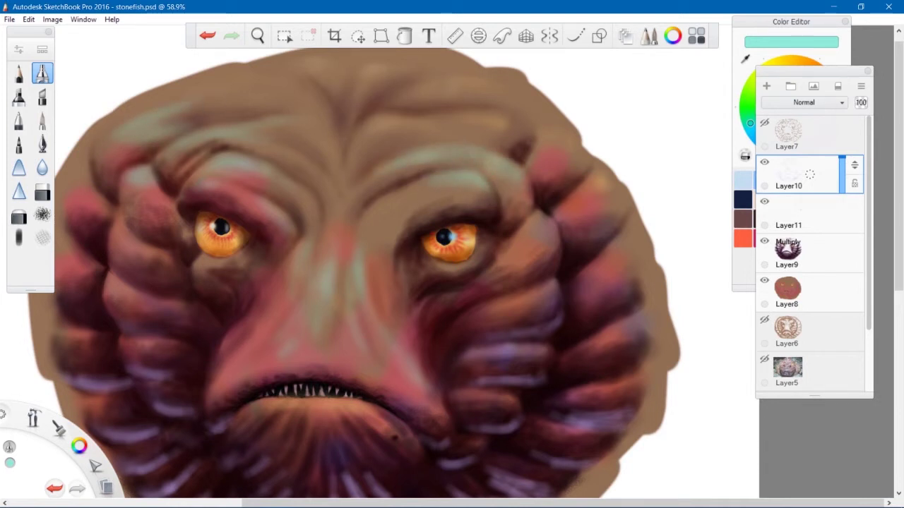
- Highlight the upper bumps on both sides of the face and the right brow with light teal
drag(513, 182, 521, 187)
drag(540, 153, 561, 147)
drag(534, 216, 553, 228)
drag(582, 195, 603, 180)
drag(587, 195, 609, 202)
drag(585, 184, 607, 191)
drag(419, 189, 469, 178)
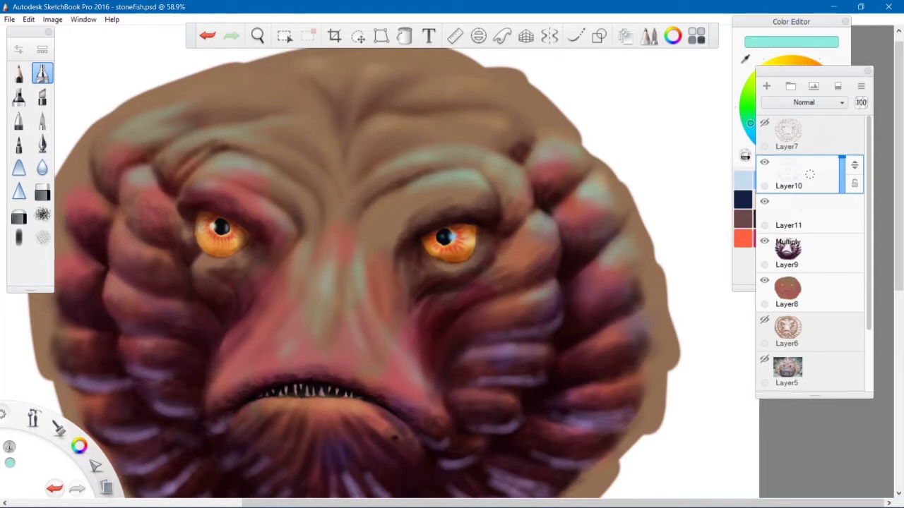
drag(83, 178, 84, 199)
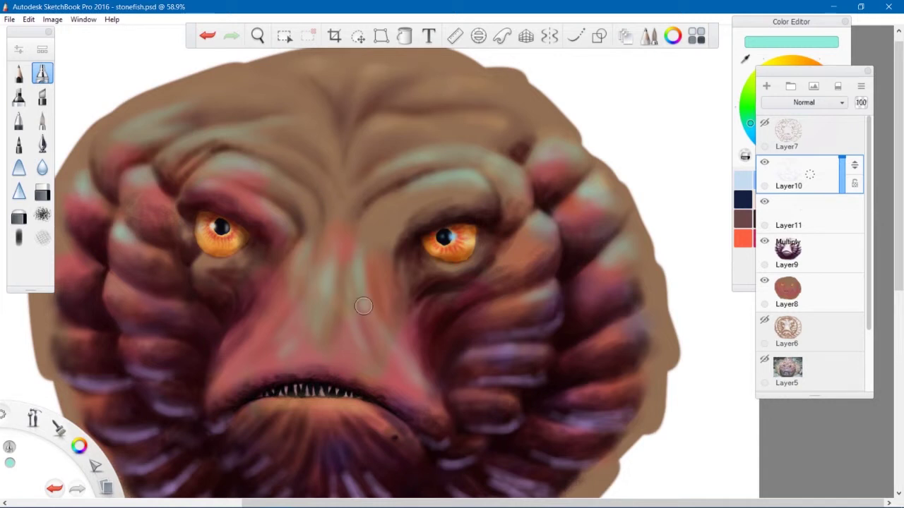
- Paint light teal highlights on the forehead wrinkles, the top of the nose bridge and the skin beneath the eyes
mouse_move(395, 132)
mouse_down()
mouse_move(375, 133)
mouse_move(414, 134)
mouse_up()
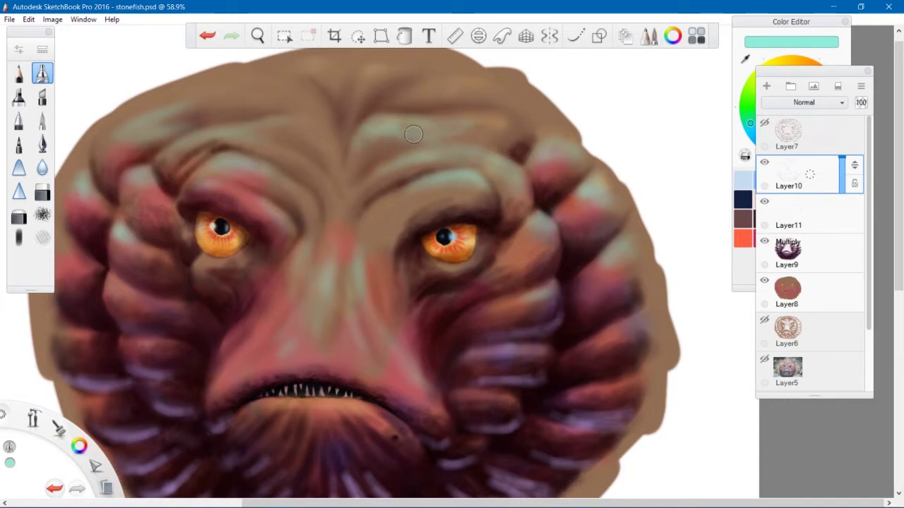
mouse_move(320, 128)
mouse_down()
mouse_move(276, 146)
mouse_move(290, 121)
mouse_up()
mouse_move(193, 108)
mouse_down()
mouse_move(284, 90)
mouse_move(309, 97)
mouse_up()
drag(343, 222, 335, 242)
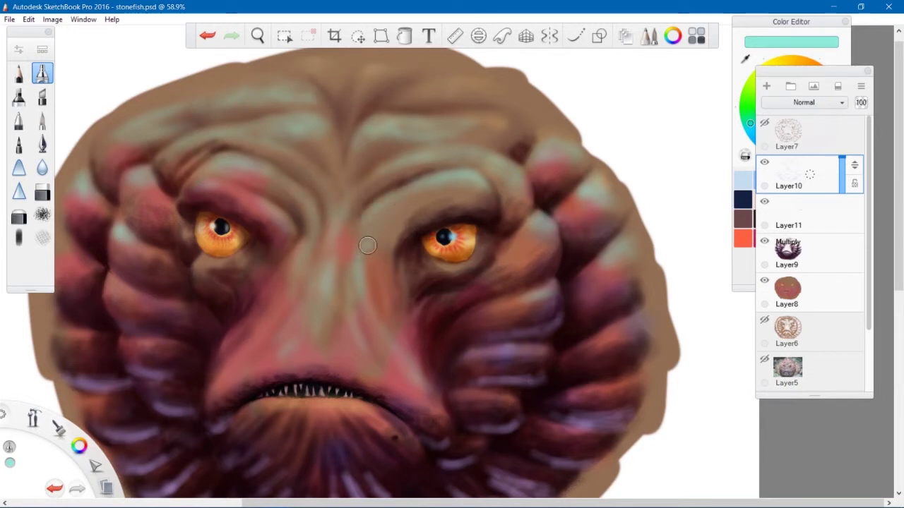
drag(447, 268, 463, 265)
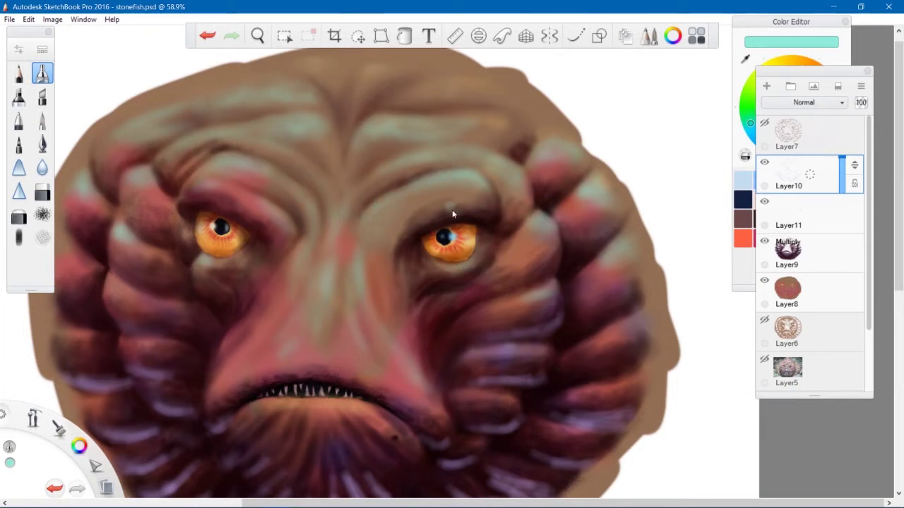
- Highlight the lower lip's upper edge with light teal using a smaller brush, and save the file
scroll(451, 209, down, 3)
scroll(440, 200, up, 4)
mouse_move(354, 269)
mouse_down()
mouse_move(339, 271)
mouse_move(353, 267)
mouse_up()
key([)
key([)
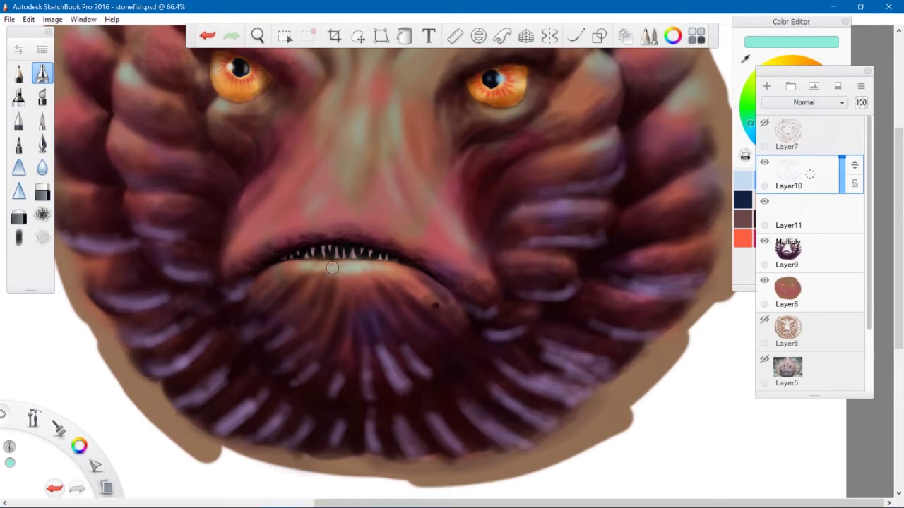
key(space)
drag(437, 198, 324, 270)
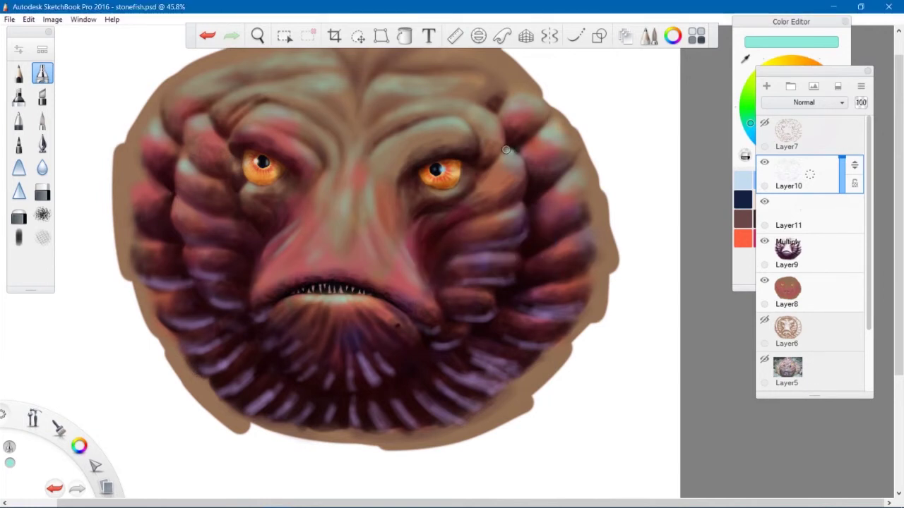
key(ctrl+s)
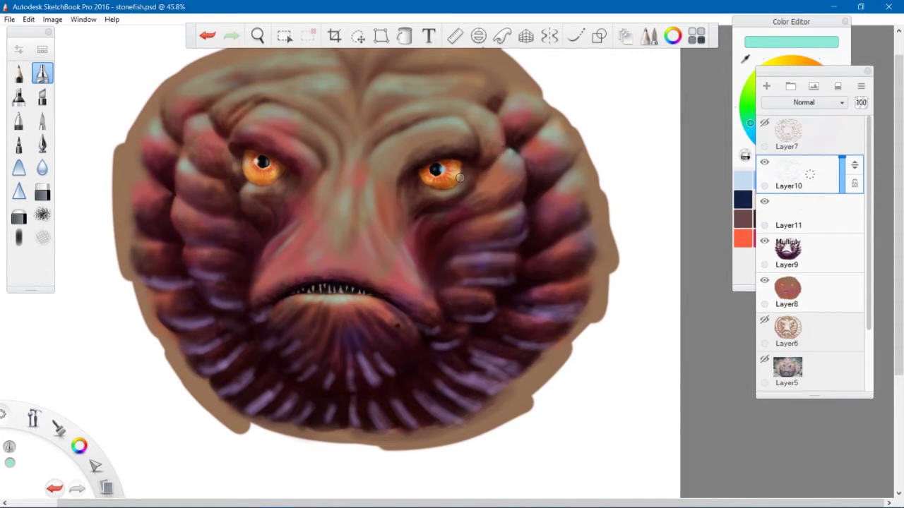
- Choose a light violet-blue and erase the old lavender highlight strokes from the chin on Layer10
click(746, 160)
drag(774, 148, 792, 152)
drag(801, 93, 800, 89)
scroll(463, 256, up, 3)
click(19, 215)
mouse_move(325, 235)
mouse_down()
mouse_move(291, 270)
mouse_move(295, 295)
mouse_up()
drag(360, 318, 409, 298)
key(b)
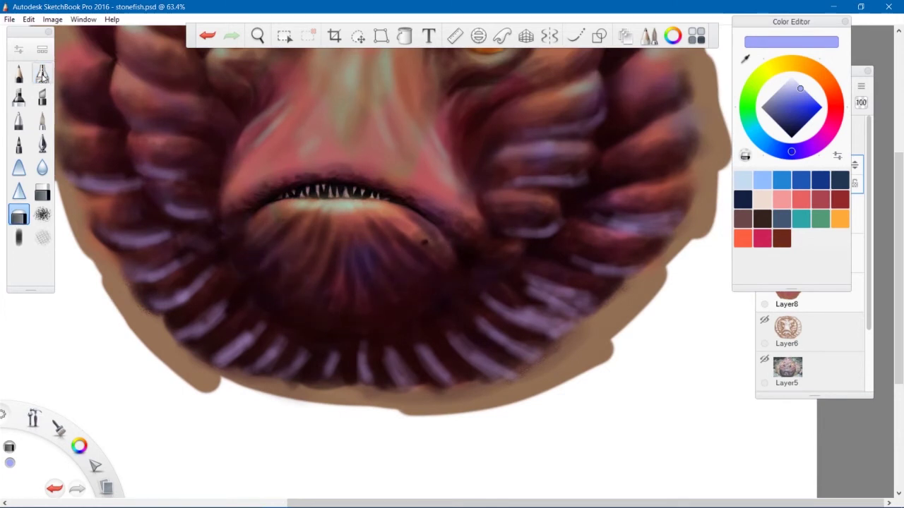
- Outline the chin's lower edge and accent its ridges on Layer10 with progressively darker violet-blue tones
drag(250, 262, 242, 274)
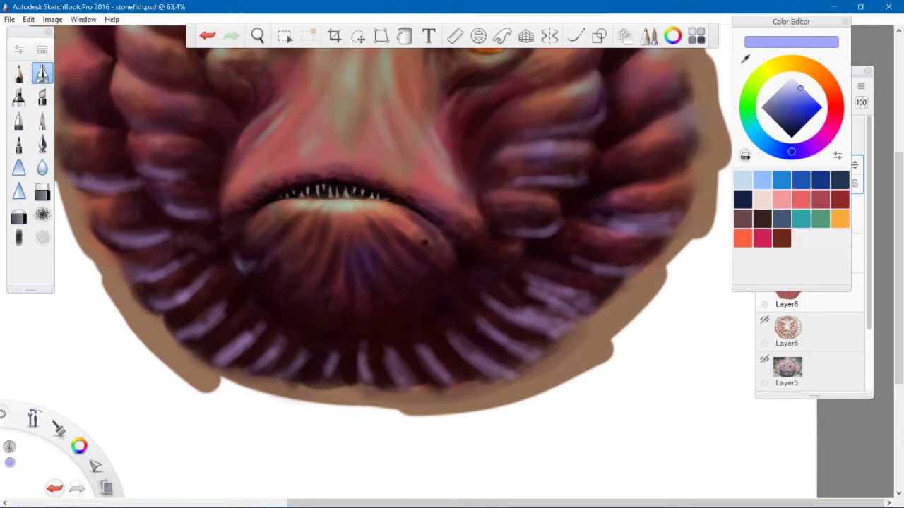
click(797, 93)
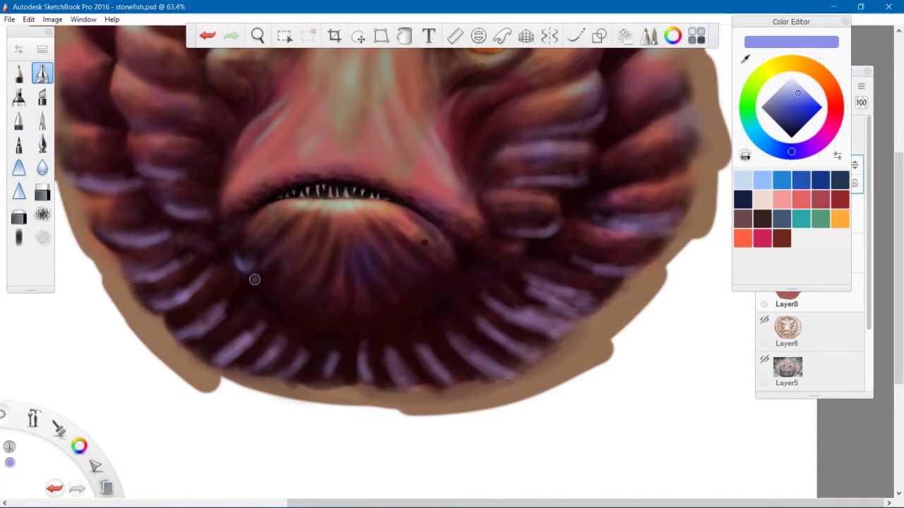
click(796, 97)
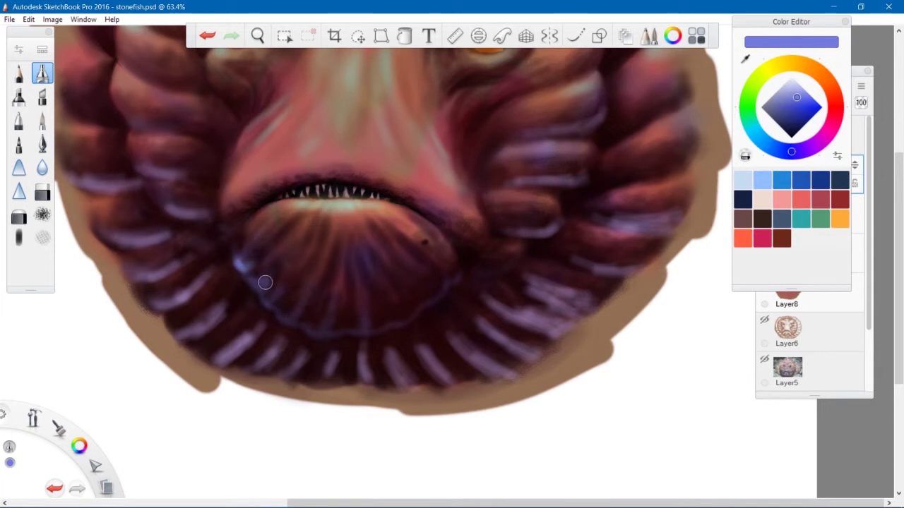
click(870, 302)
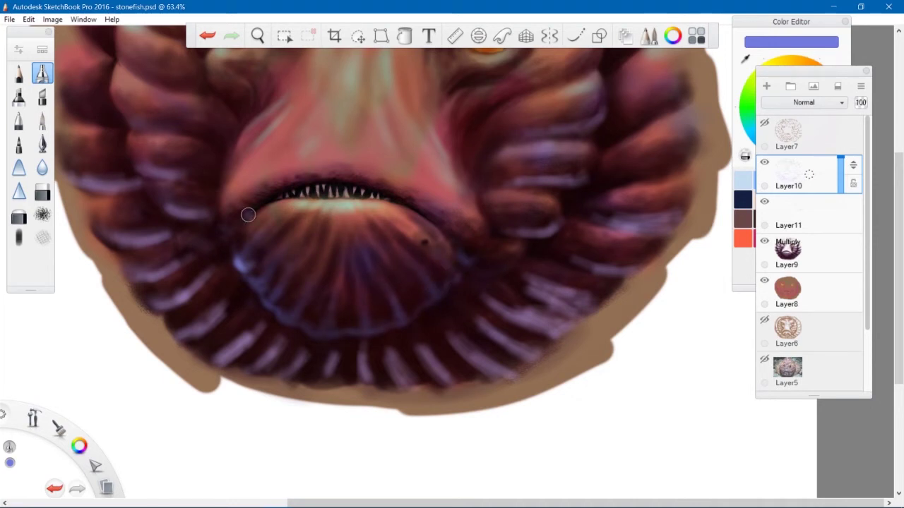
- Tint the mouth corners violet-blue and replace the lavender highlights on the face's left cheek folds with violet-blue ones on Layer10
drag(234, 225, 226, 204)
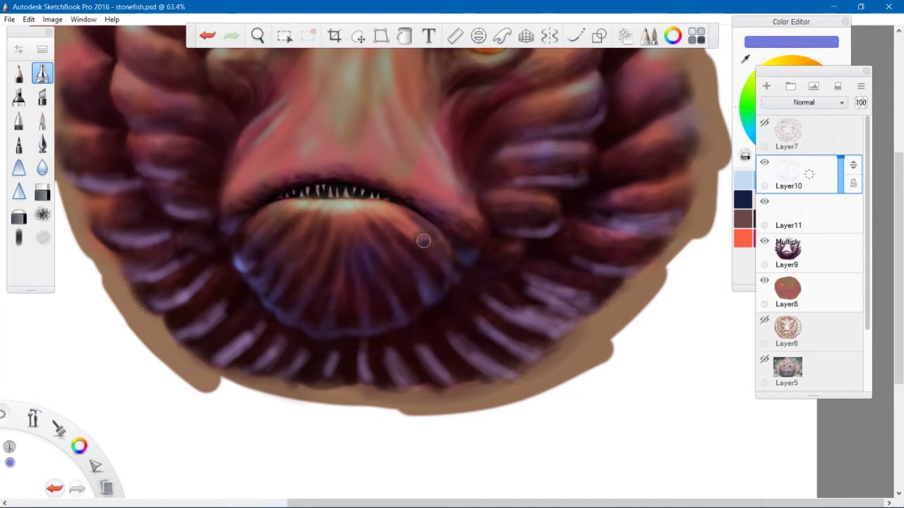
key(space)
mouse_move(445, 260)
mouse_down()
mouse_move(353, 234)
mouse_move(443, 274)
mouse_up()
key(space)
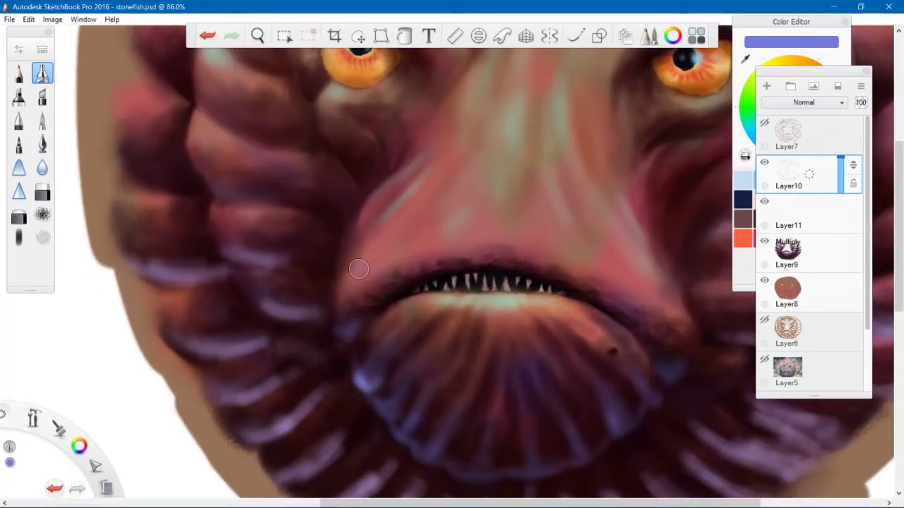
click(19, 214)
mouse_move(197, 271)
mouse_down()
mouse_move(163, 263)
mouse_move(201, 271)
mouse_move(311, 259)
mouse_up()
key(e)
drag(254, 302, 300, 312)
mouse_move(177, 346)
mouse_down()
mouse_move(233, 351)
mouse_move(258, 342)
mouse_move(248, 254)
mouse_up()
mouse_move(206, 312)
mouse_down()
mouse_move(260, 293)
mouse_move(281, 272)
mouse_up()
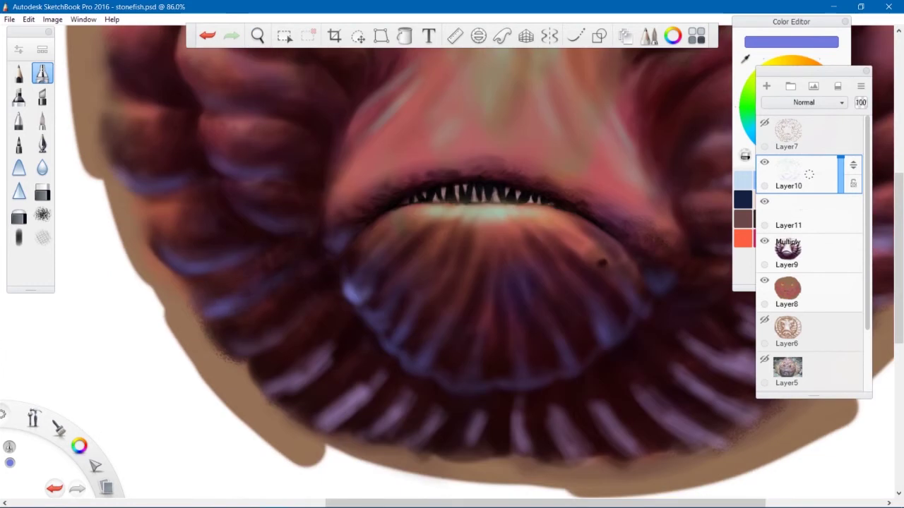
mouse_move(257, 341)
mouse_down()
mouse_move(237, 348)
mouse_move(297, 325)
mouse_up()
- Erase the remaining lavender highlight strokes from the ridges around the lower rim of the face on Layer10
scroll(321, 288, down, 5)
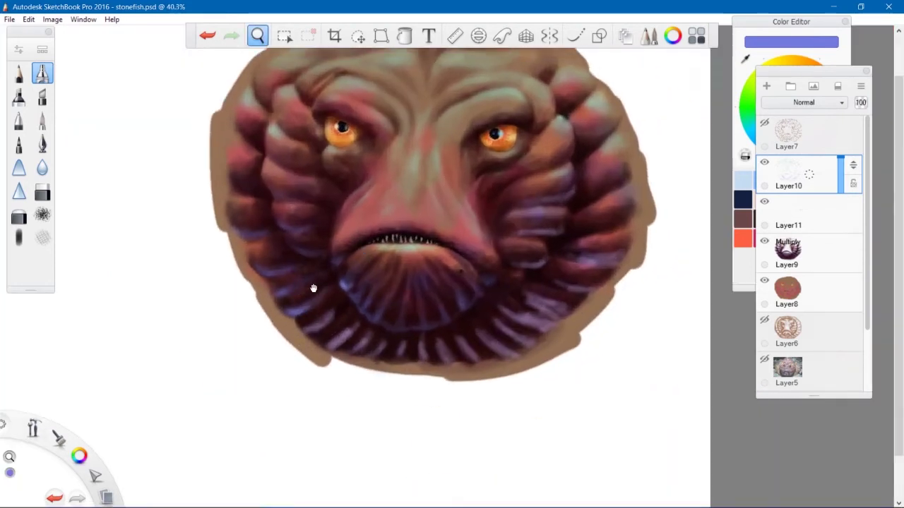
drag(313, 289, 260, 294)
key(e)
drag(274, 350, 310, 326)
drag(253, 333, 274, 319)
drag(368, 358, 384, 345)
drag(402, 343, 416, 358)
drag(424, 336, 441, 349)
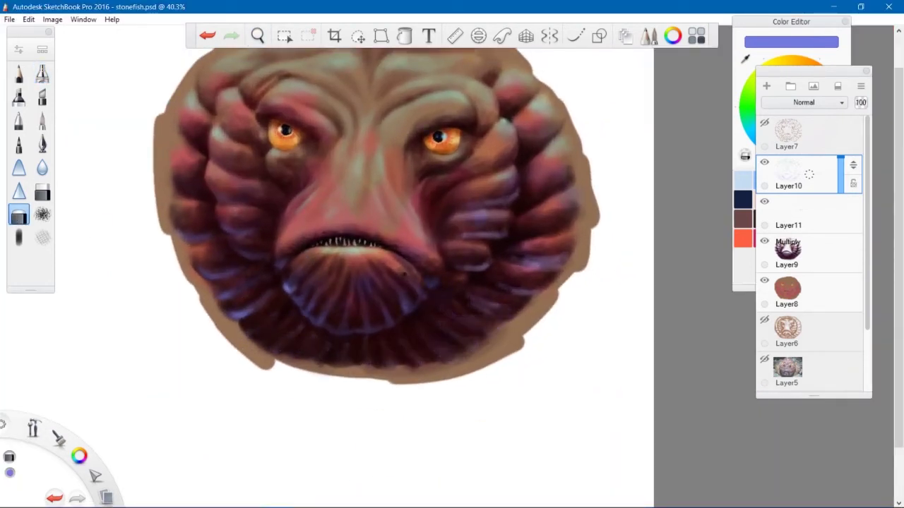
- Paint violet-blue highlights on the tips of the ridges along the lower-left and bottom rim below the chin
key(space)
drag(423, 269, 542, 246)
key(b)
drag(247, 357, 290, 337)
mouse_move(291, 382)
mouse_down()
mouse_move(283, 382)
mouse_move(315, 361)
mouse_up()
mouse_move(330, 396)
mouse_down()
mouse_move(349, 385)
mouse_move(375, 392)
mouse_up()
drag(400, 411, 450, 405)
drag(481, 412, 481, 402)
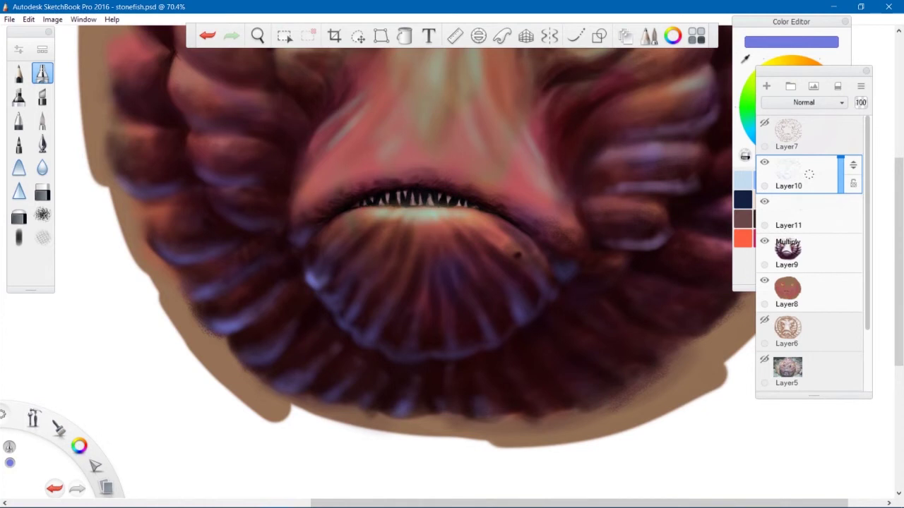
- Paint violet-blue highlights on the lower-right rim ridges and the undersides of the outer right folds
mouse_move(543, 406)
mouse_down()
mouse_move(591, 389)
mouse_move(699, 318)
mouse_move(662, 290)
mouse_up()
mouse_move(605, 284)
mouse_down()
mouse_move(474, 290)
mouse_move(580, 285)
mouse_move(553, 281)
mouse_up()
drag(670, 227, 611, 239)
drag(664, 177, 625, 185)
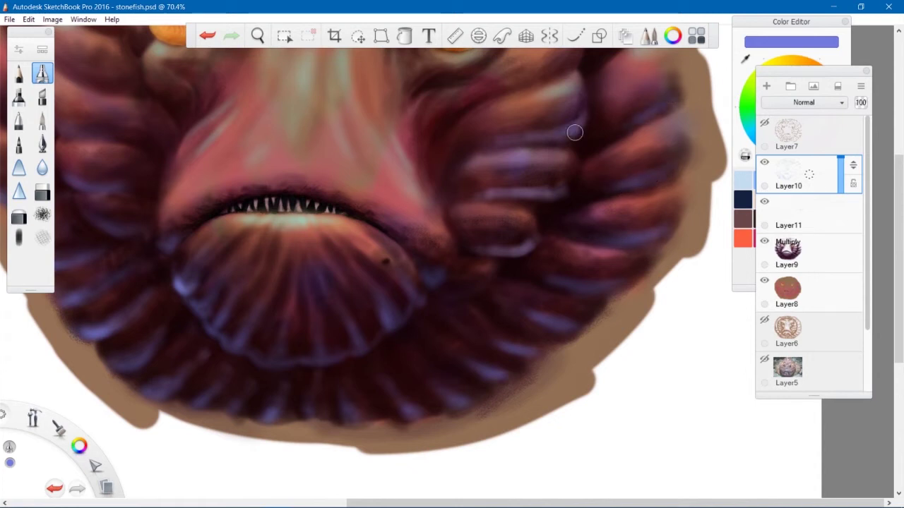
- Replace the lavender highlights on the inner right cheek folds with violet-blue ones, and save the file
key(e)
key(e)
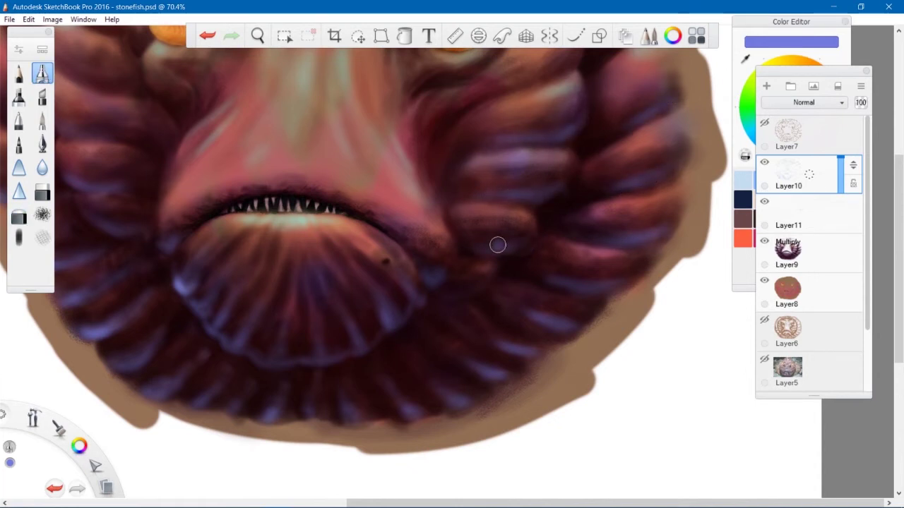
mouse_move(457, 290)
mouse_down()
mouse_move(472, 282)
mouse_move(434, 298)
mouse_move(496, 285)
mouse_move(491, 341)
mouse_up()
key(ctrl+z)
key(space)
key(space)
key(e)
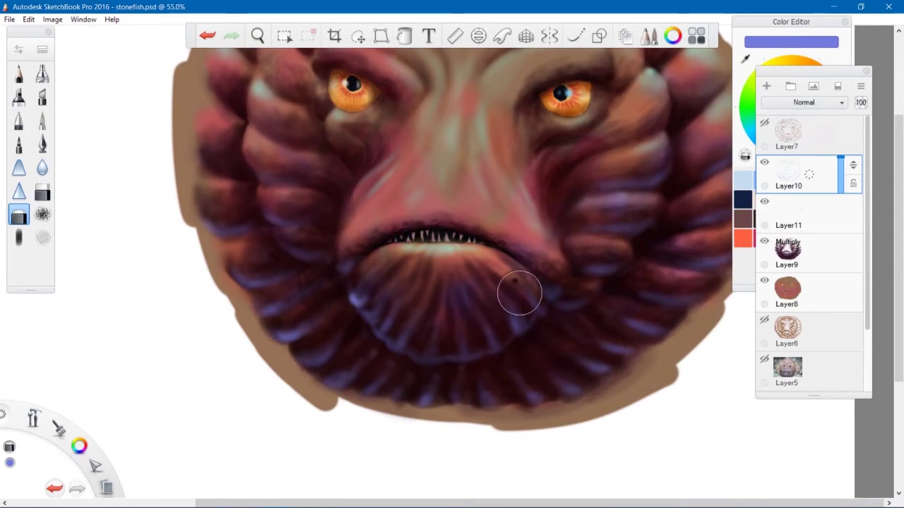
key(space)
drag(589, 289, 511, 316)
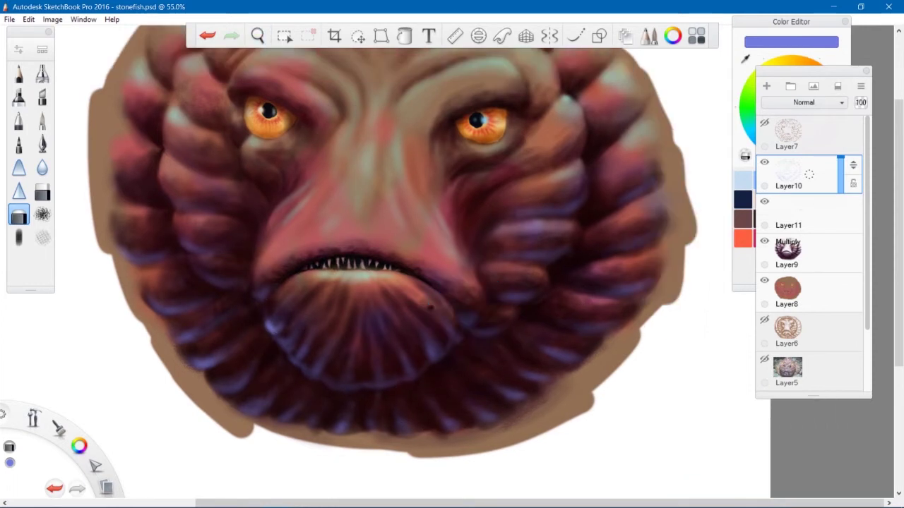
key(space)
drag(447, 261, 388, 277)
key(ctrl+s)
- Draw thin violet-blue rim lines along the chin's scalloped left edge and the left fold undersides with the pencil
key(e)
scroll(372, 226, up, 5)
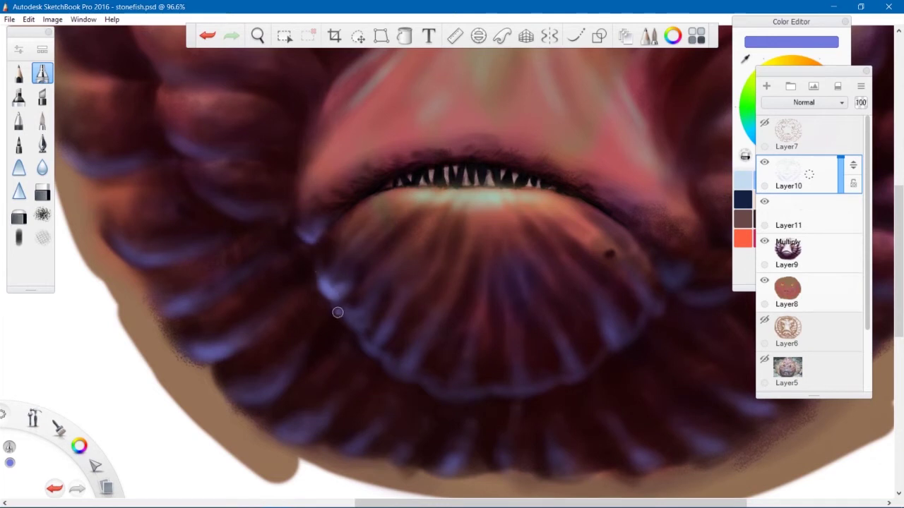
drag(337, 312, 346, 308)
click(19, 73)
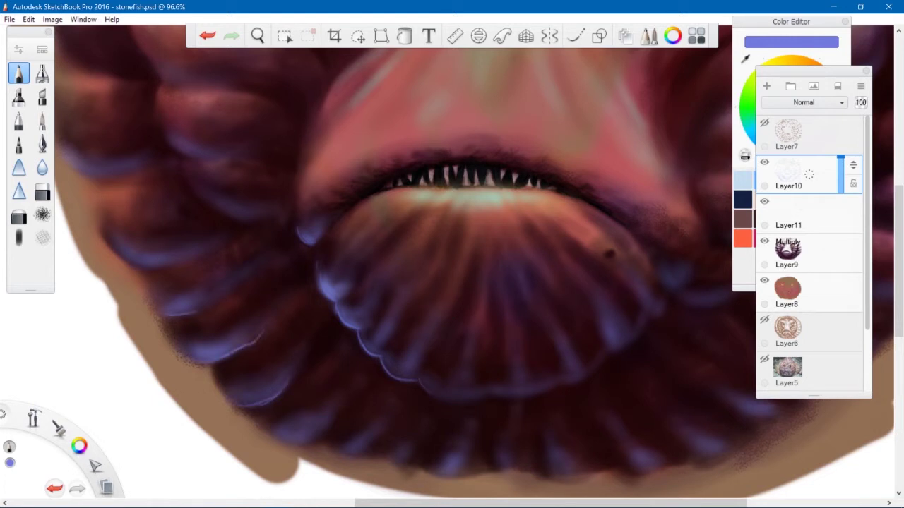
space+drag(323, 201, 402, 252)
drag(243, 181, 251, 191)
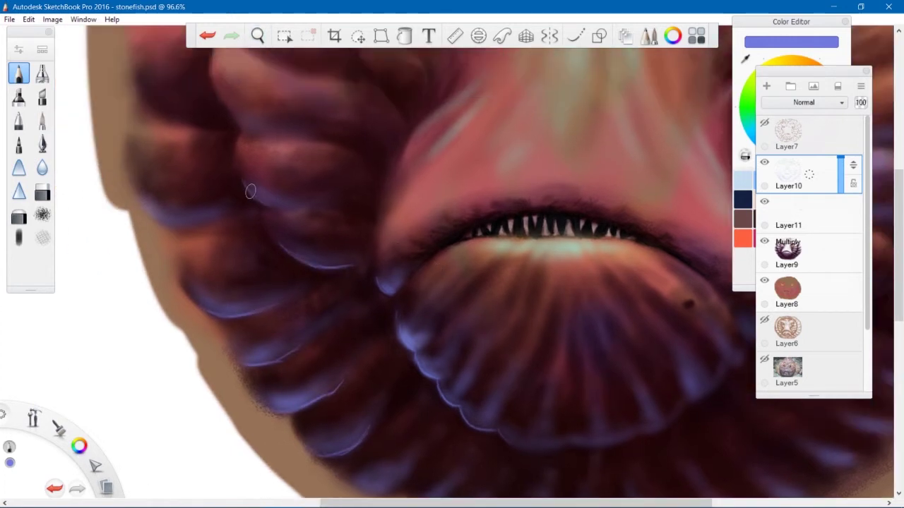
drag(175, 223, 226, 217)
- Add thin violet-blue pencil rim lines to the chin's right edge and the right fold undersides, and save the file
space+drag(477, 261, 234, 75)
space+drag(636, 238, 550, 258)
drag(568, 268, 511, 255)
mouse_move(673, 180)
mouse_down()
mouse_move(611, 178)
mouse_move(598, 233)
mouse_up()
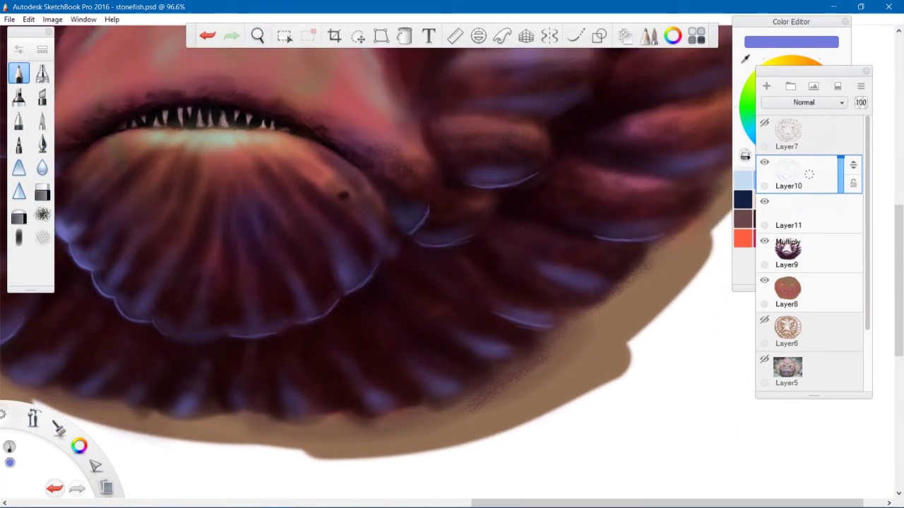
space+drag(463, 256, 429, 225)
space+drag(429, 224, 458, 317)
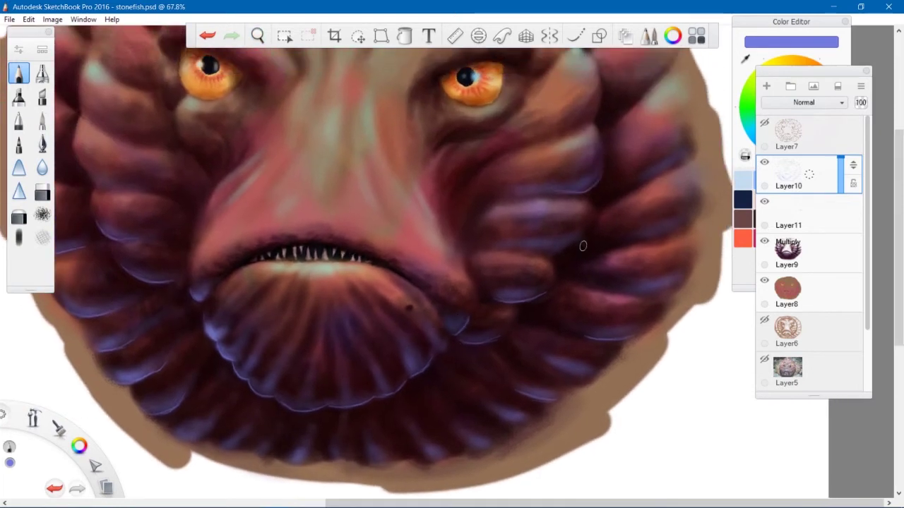
space+drag(455, 249, 438, 283)
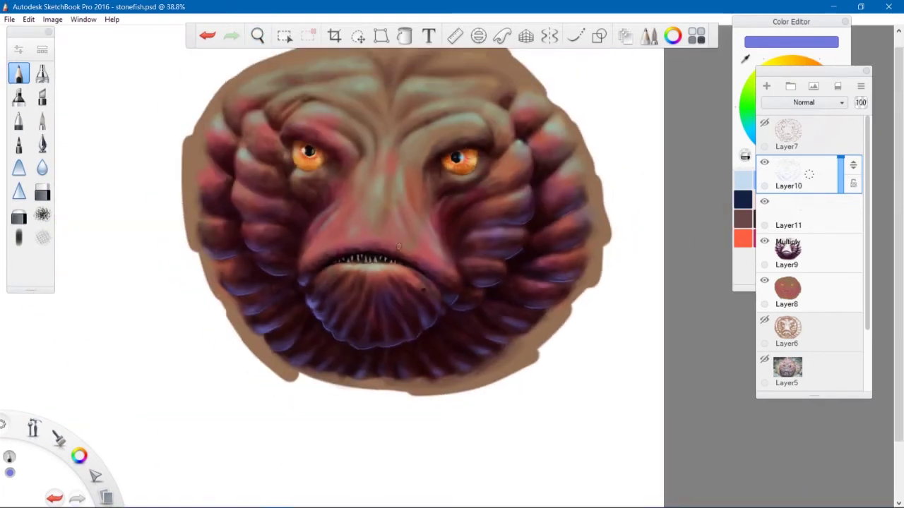
key(ctrl+s)
- Strengthen the violet-blue rim light along the chin's edge and neighbouring folds with a larger airbrush
space+drag(353, 311, 395, 272)
click(43, 73)
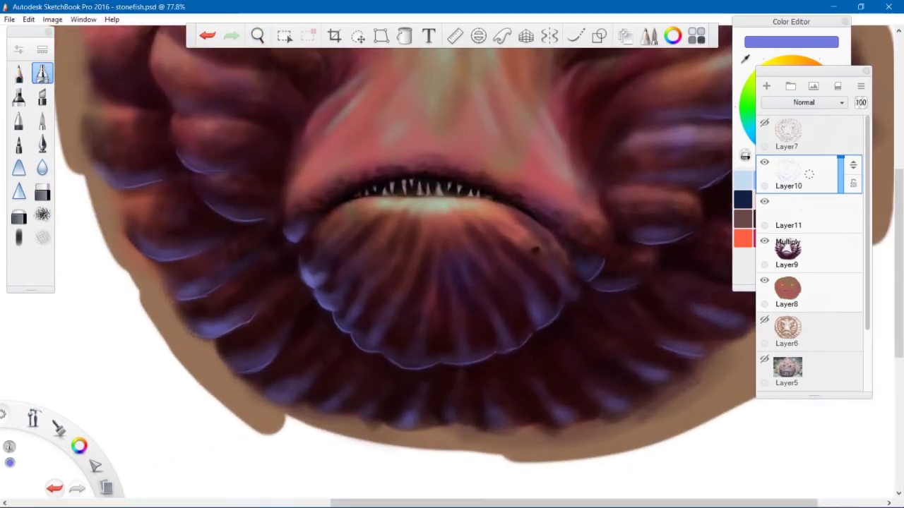
key(])
key(])
key(])
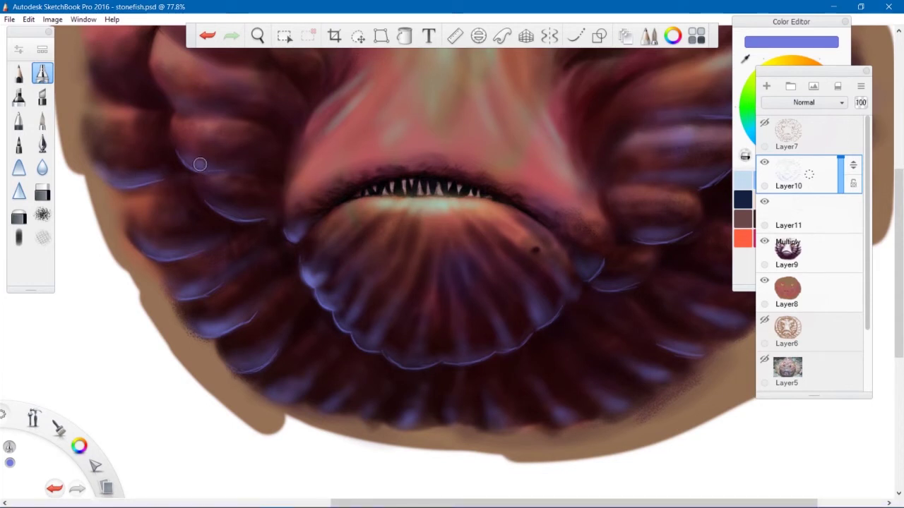
drag(204, 192, 265, 219)
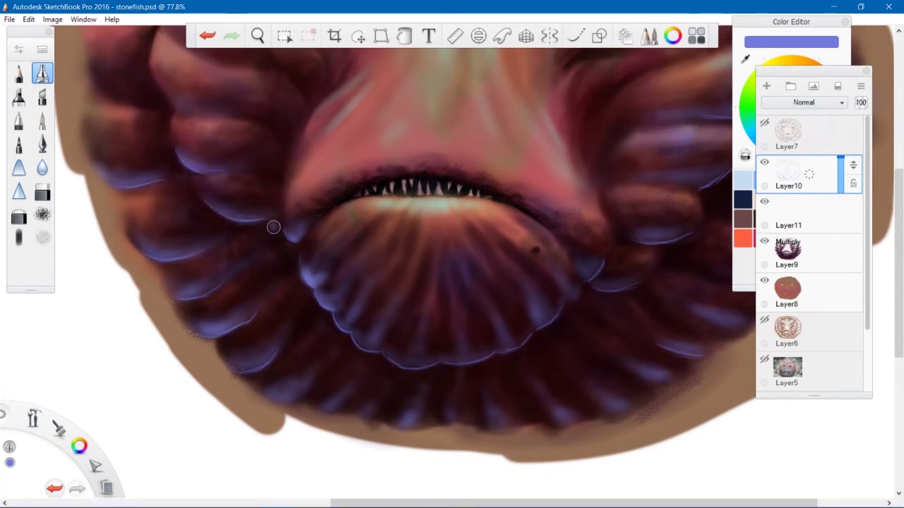
drag(224, 329, 251, 317)
drag(231, 372, 264, 351)
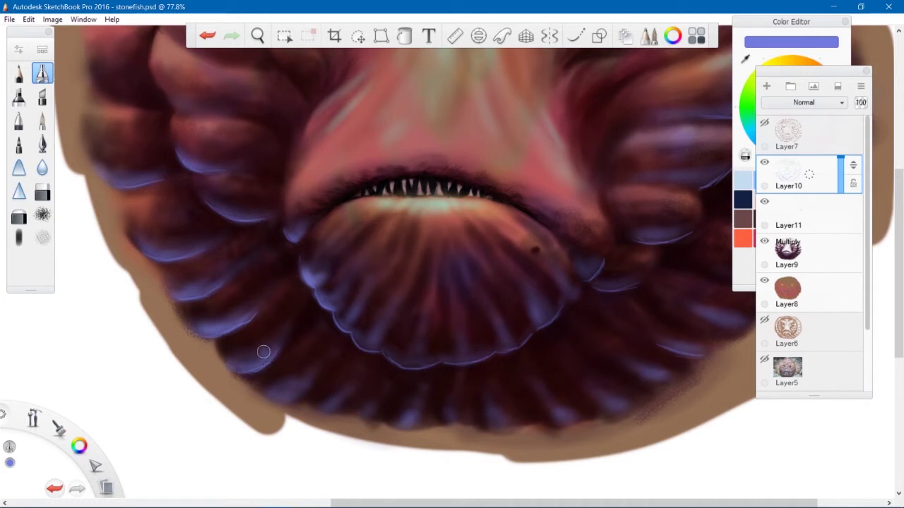
drag(358, 340, 427, 365)
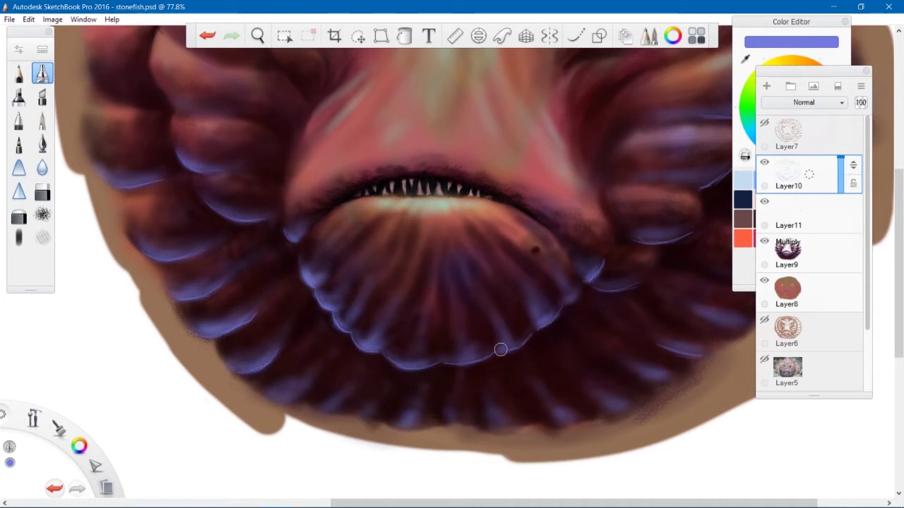
drag(651, 244, 677, 238)
drag(602, 288, 638, 278)
- Brighten the violet-blue rim light on the right cheek and outer folds, and save the file
key(space)
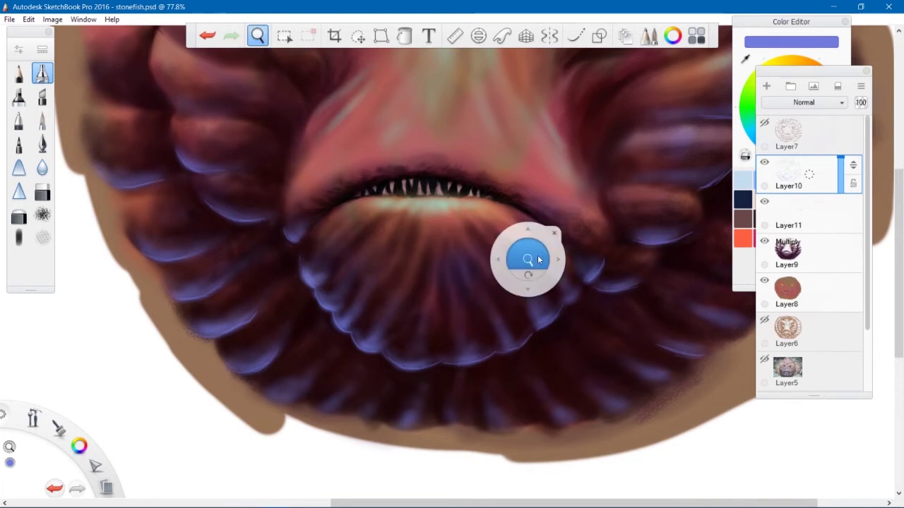
drag(530, 259, 503, 276)
drag(550, 250, 573, 243)
drag(569, 200, 589, 192)
drag(626, 238, 664, 230)
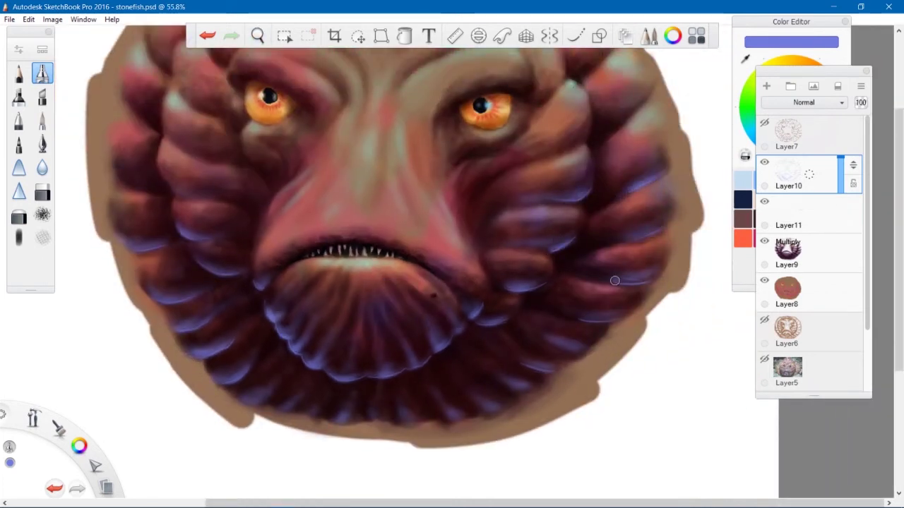
key(space)
scroll(480, 278, down, 2)
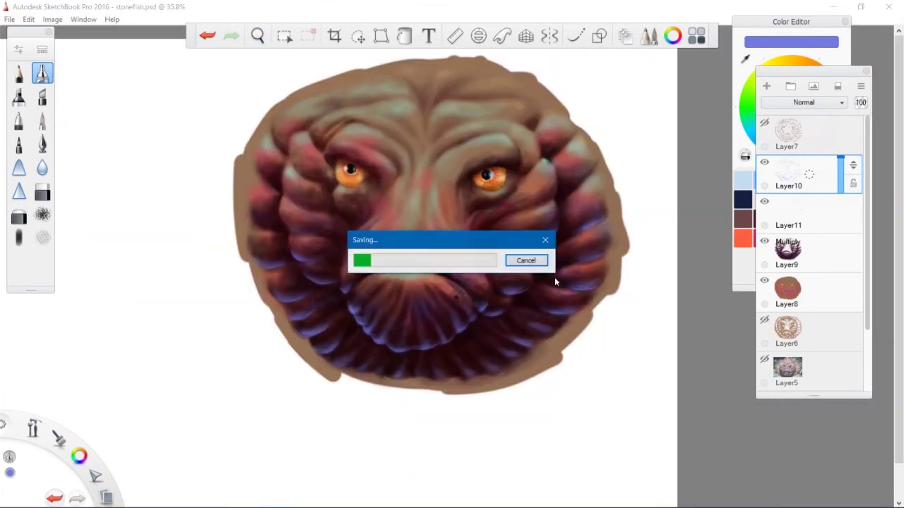
- Enlarge the airbrush to size 80, soften the violet-blue highlights on the lower folds by erasing, and save the file
key(bracketright)
key(bracketright)
key(bracketright)
key(bracketright)
key(bracketright)
key(bracketright)
key(bracketright)
key(bracketright)
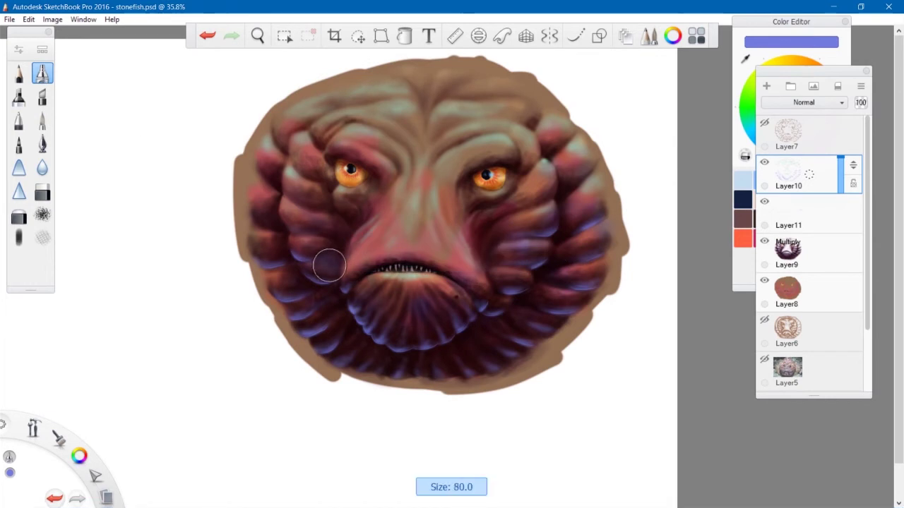
scroll(332, 272, up, 2)
click(20, 217)
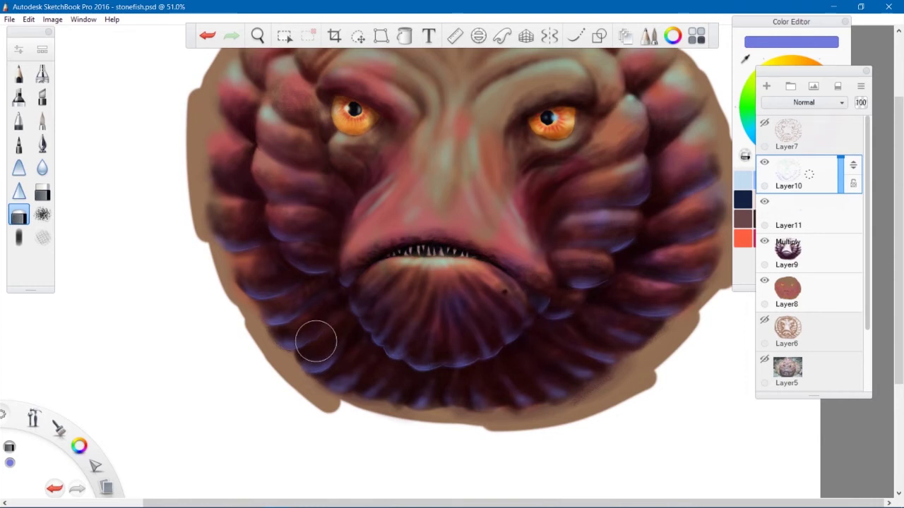
key(space)
drag(466, 249, 327, 279)
key(ctrl+s)
- Darken the mouth line toward both corners on Layer9 with a near-black violet and a smaller airbrush
key(space)
mouse_move(446, 272)
mouse_down()
mouse_move(531, 245)
mouse_move(478, 257)
mouse_move(528, 267)
mouse_move(480, 247)
mouse_move(493, 261)
mouse_move(569, 263)
mouse_up()
key(space)
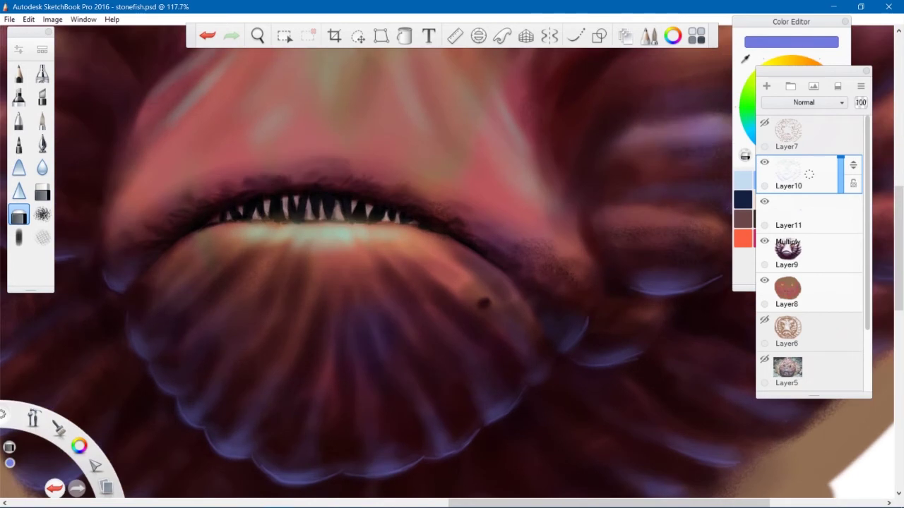
click(806, 254)
key(s)
key(bracketleft)
key(bracketleft)
key(bracketleft)
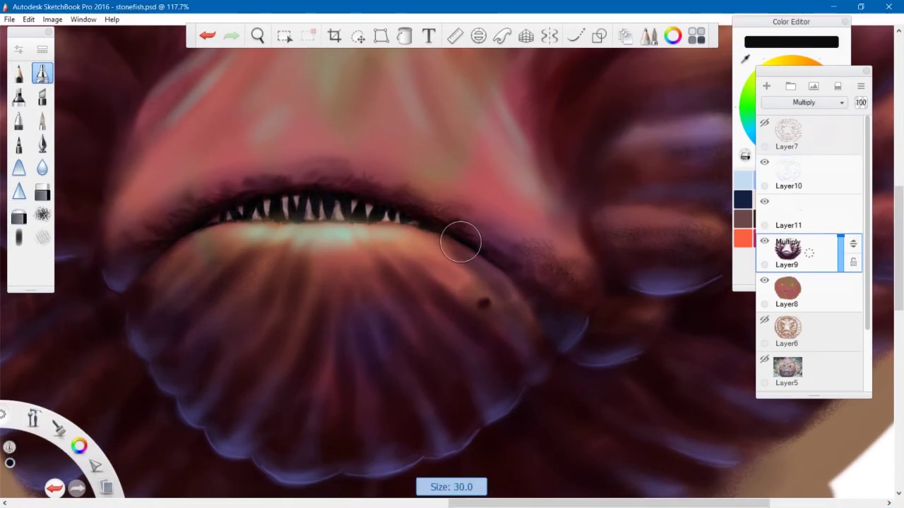
click(754, 23)
click(789, 134)
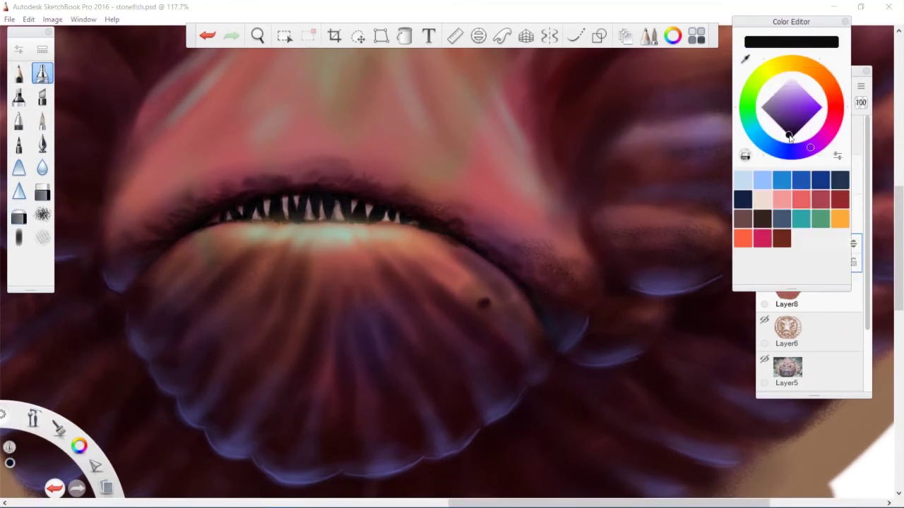
drag(158, 246, 142, 270)
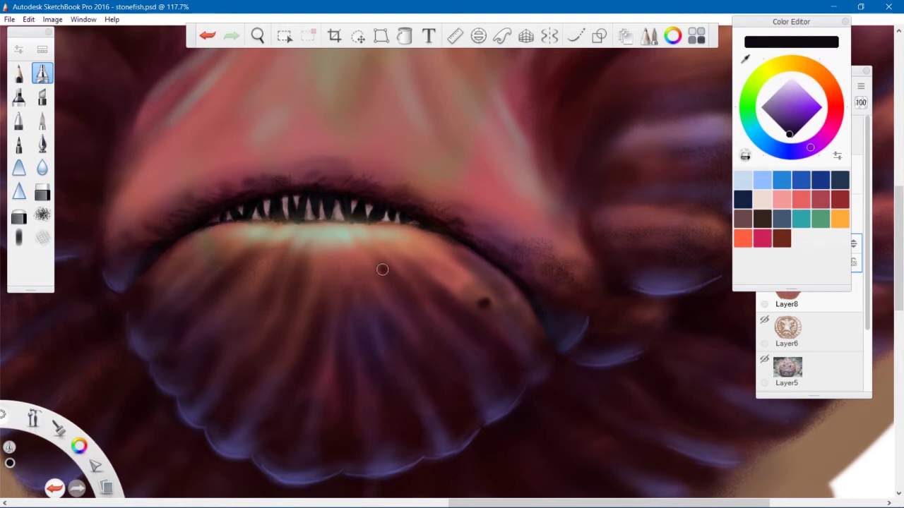
- Toggle Layer11's visibility to check its content, and extend the dark mouth line at the right corner on Layer9
click(807, 301)
click(809, 252)
click(764, 202)
click(764, 202)
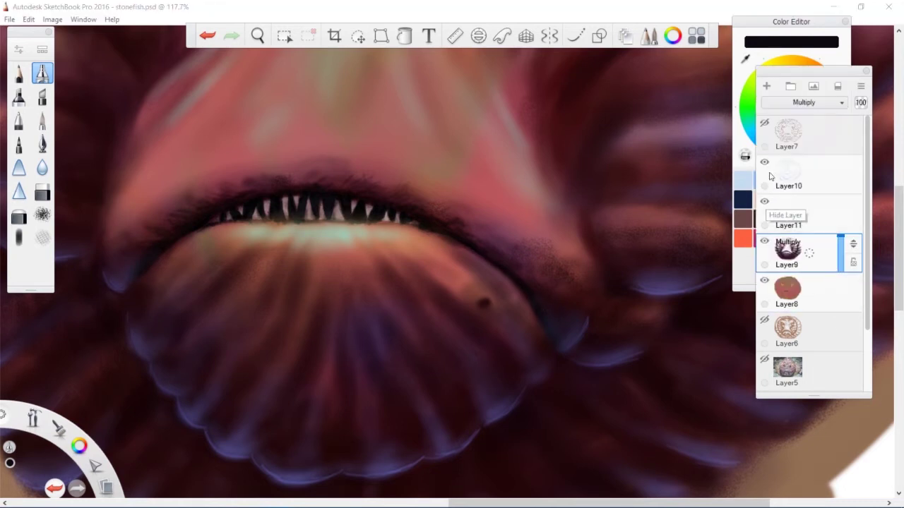
key(s)
key(bracketleft)
key(bracketleft)
key(bracketleft)
key(bracketleft)
- Refine the small teeth on Layer9 by erasing shading over them and darkening the gaps between them
click(809, 174)
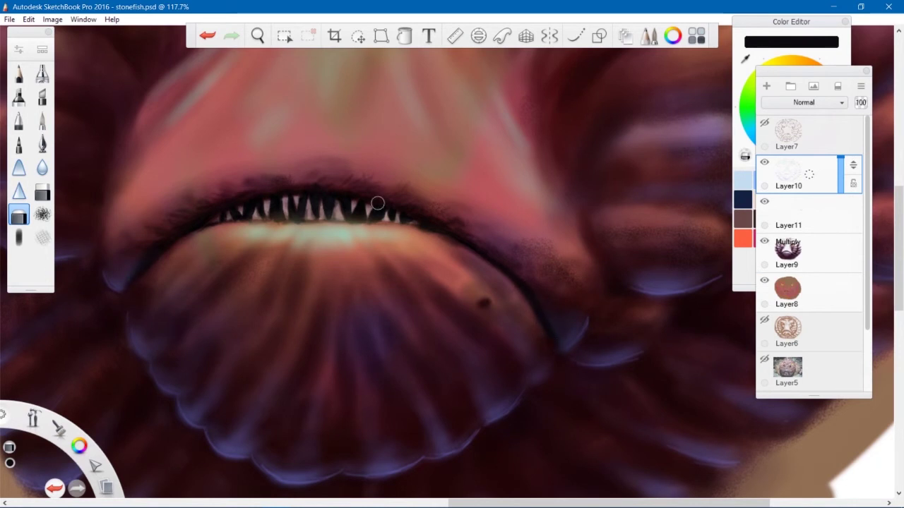
scroll(371, 281, down, 5)
scroll(371, 280, up, 6)
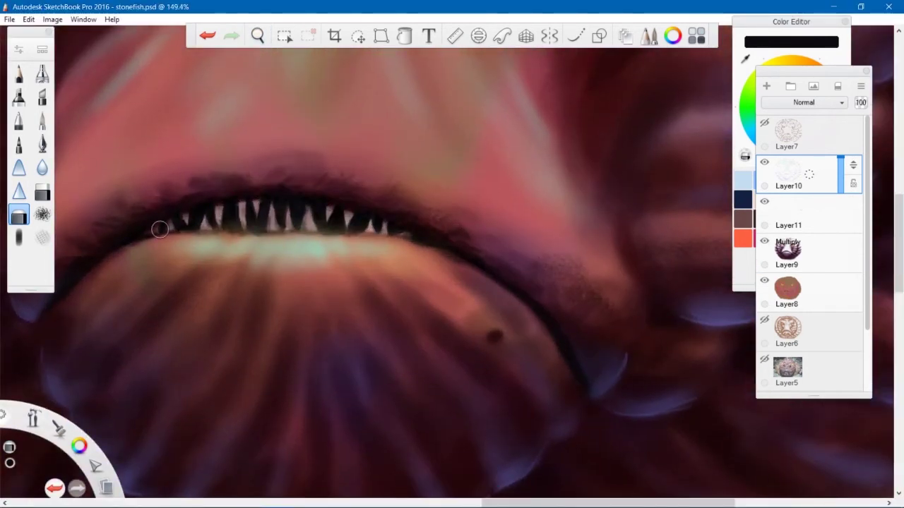
key(alt+bracketleft)
key(alt+bracketleft)
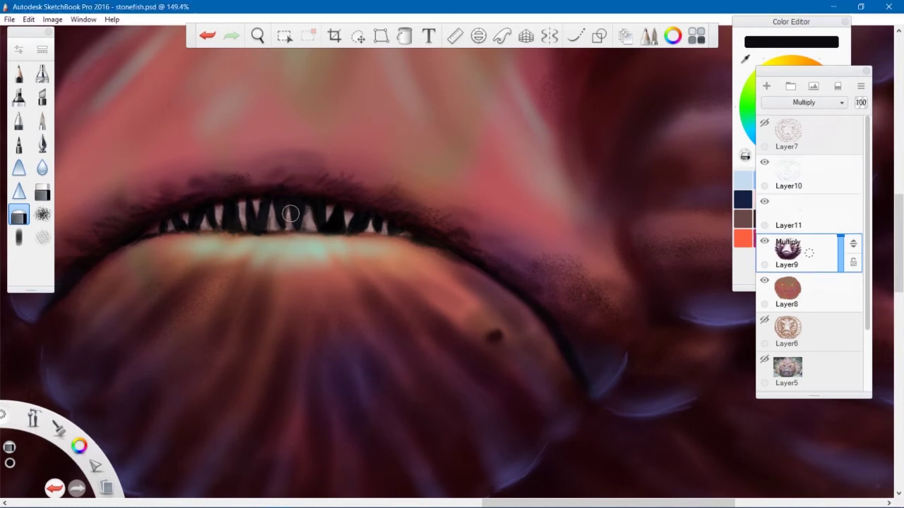
key(e)
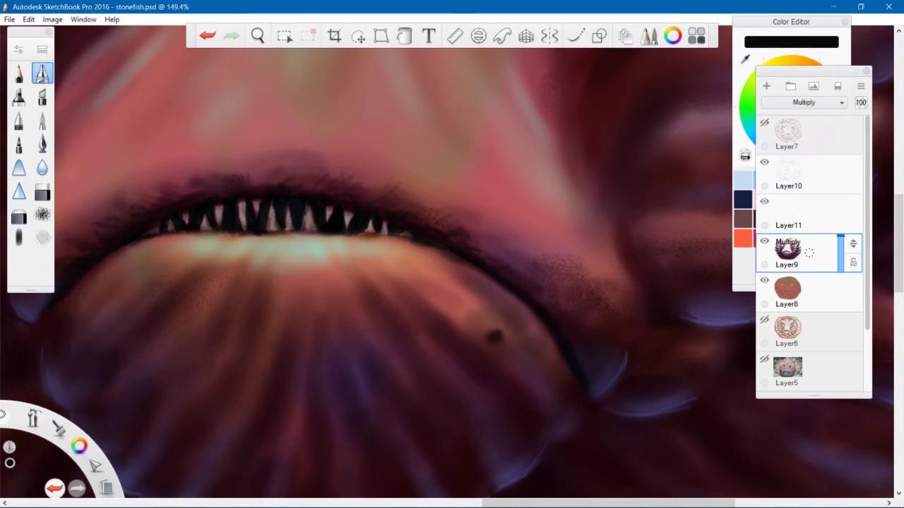
- Save the finished mouth and teeth changes to stonefish.psd
key(space)
drag(442, 254, 298, 303)
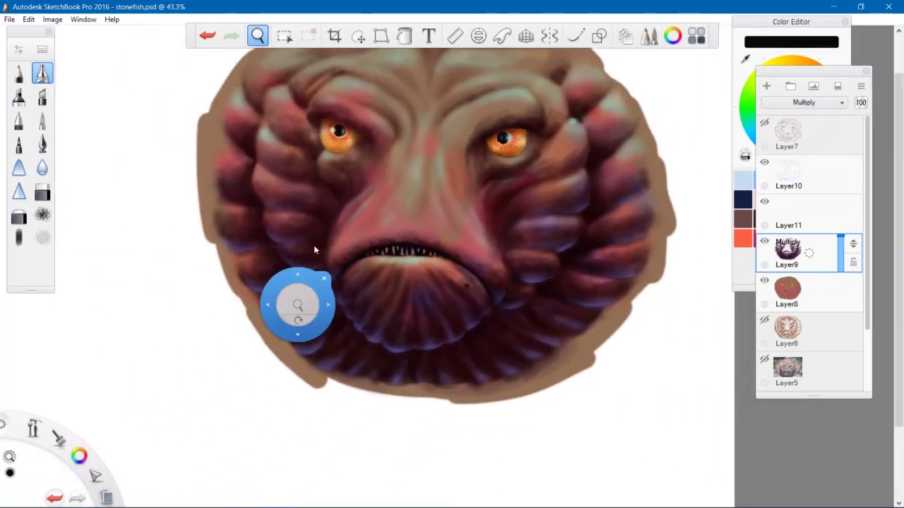
drag(309, 256, 249, 310)
key(ctrl+s)
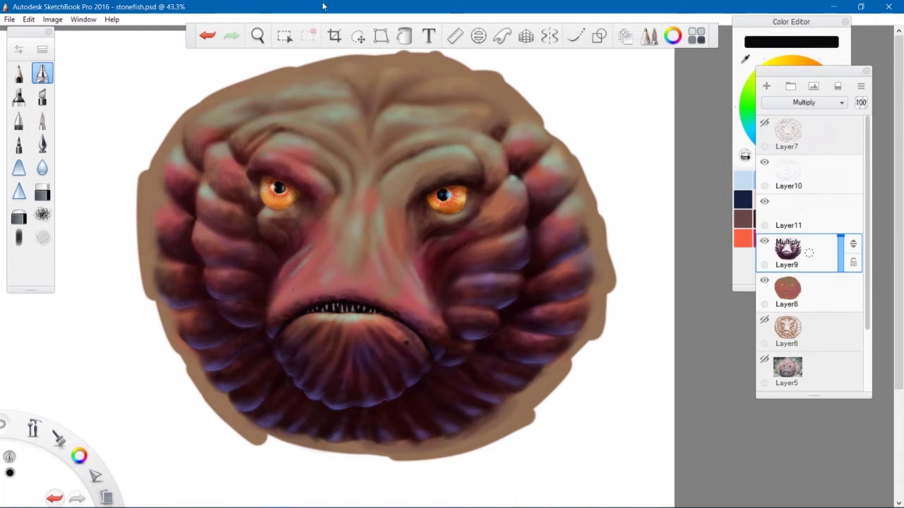
- Save the painting as a separate PSD file named cropped in the Assets folder
click(9, 19)
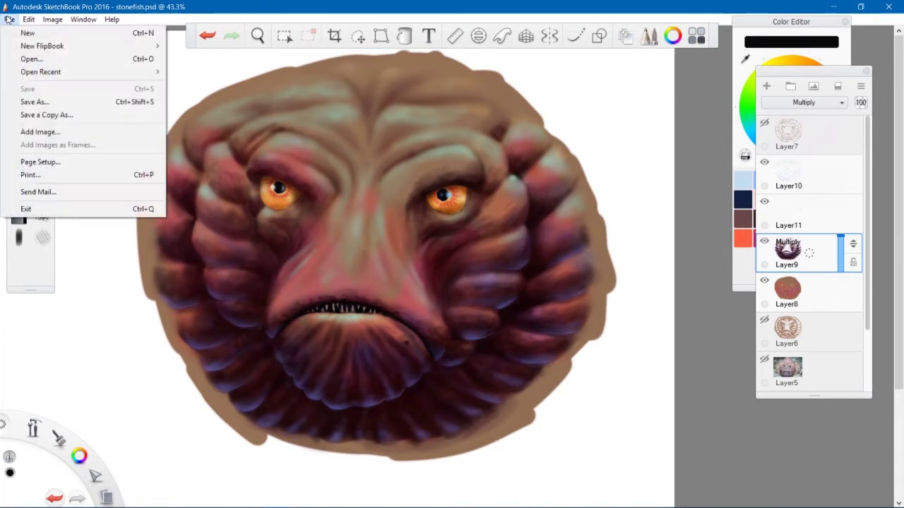
click(49, 104)
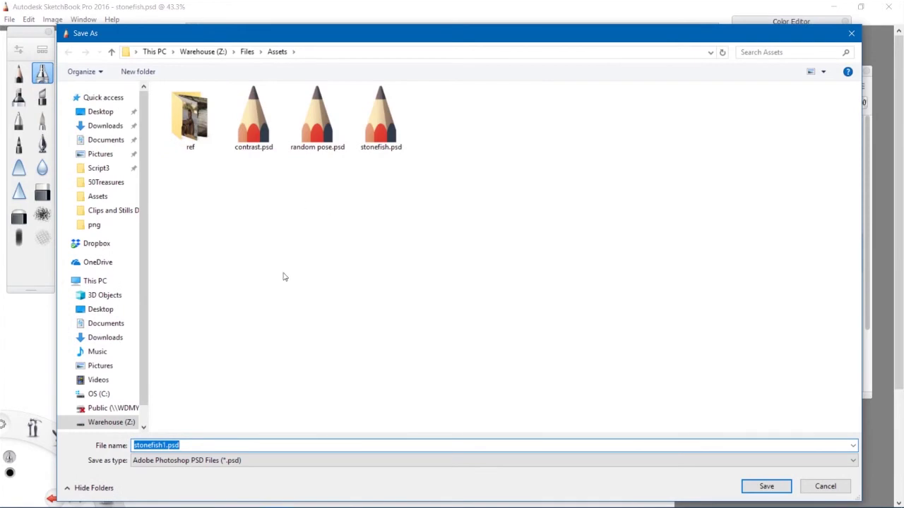
text(cr)
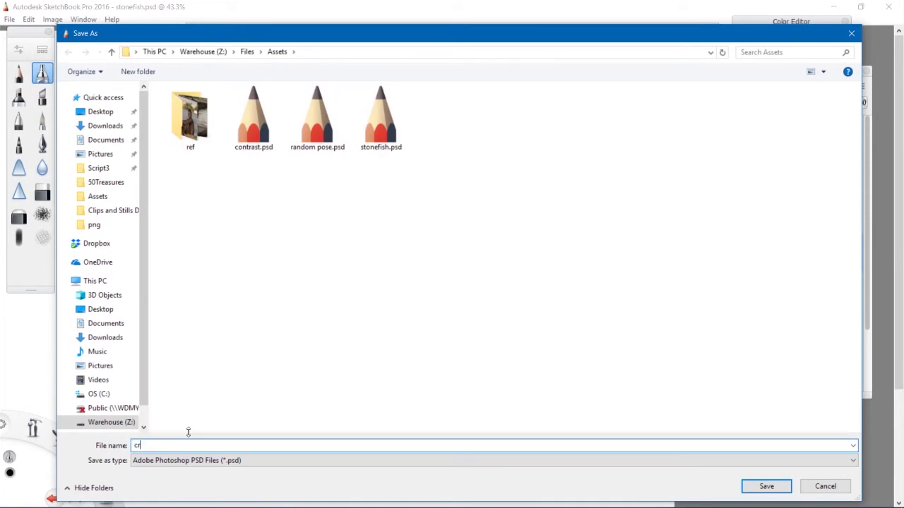
text(opped)
click(763, 486)
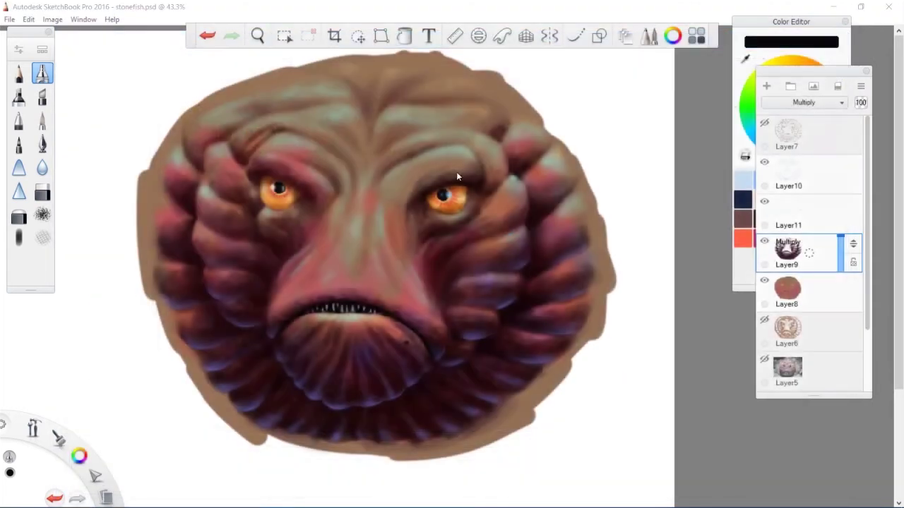
- Crop the canvas tightly around the fish's face to about 1586 × 1385 px and save the file
scroll(430, 212, down, 3)
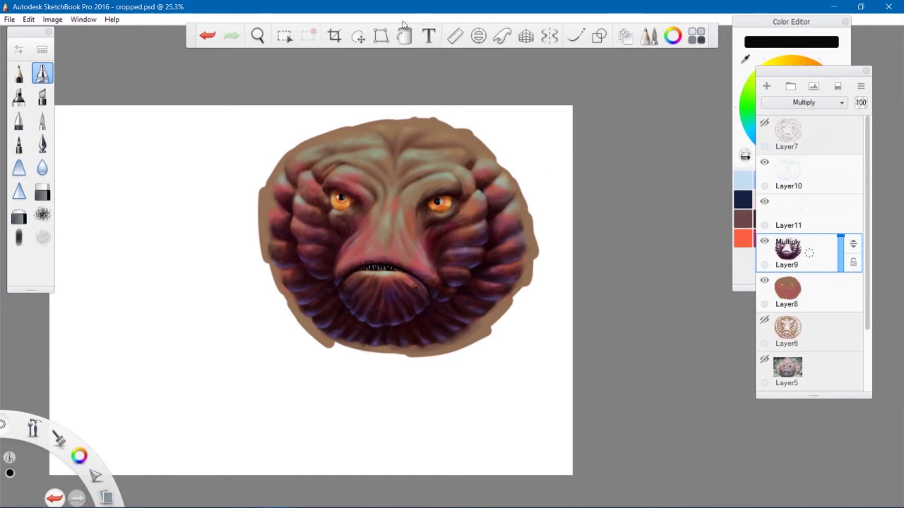
click(334, 37)
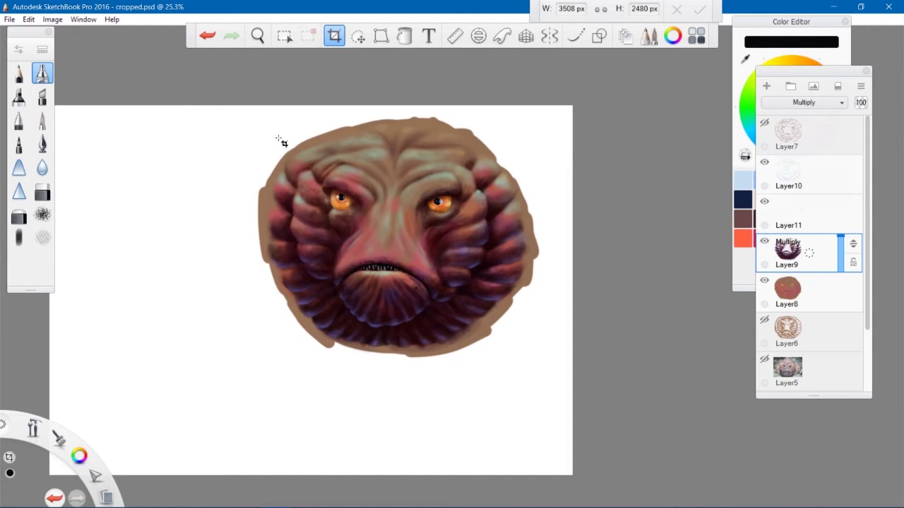
drag(275, 137, 518, 350)
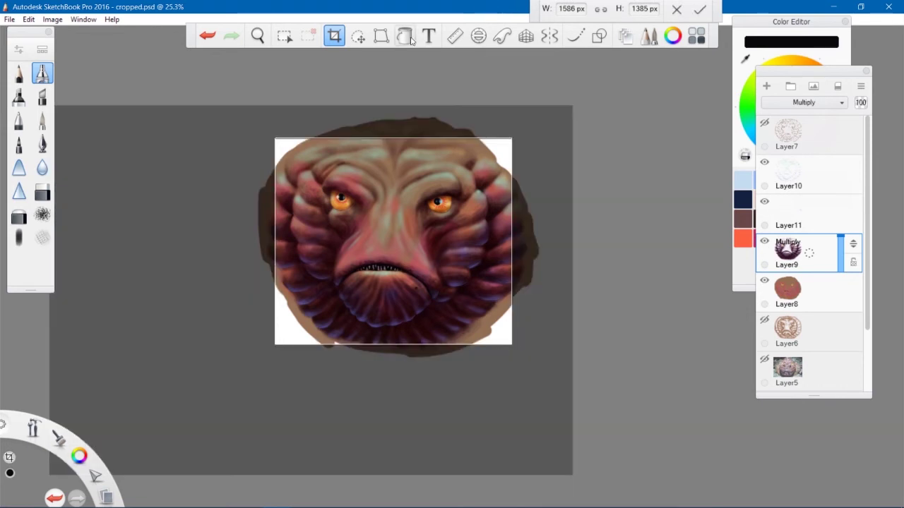
click(696, 14)
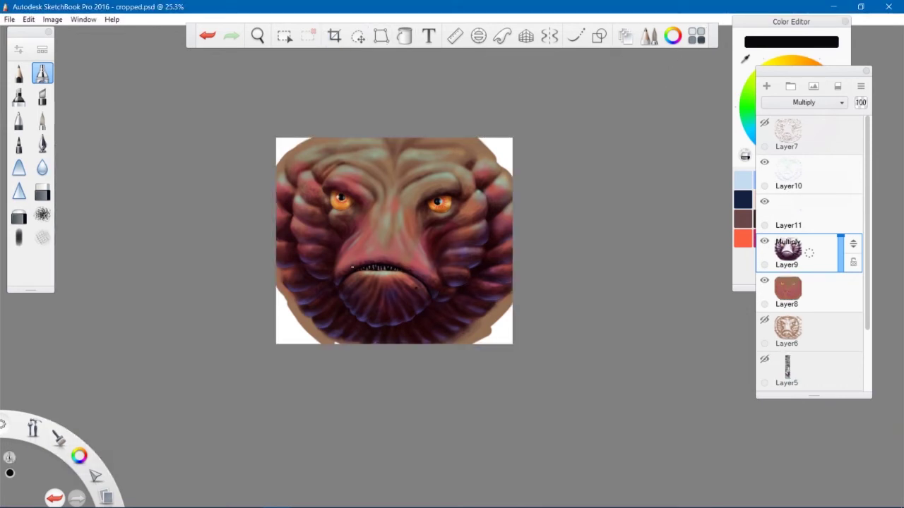
scroll(369, 303, down, 3)
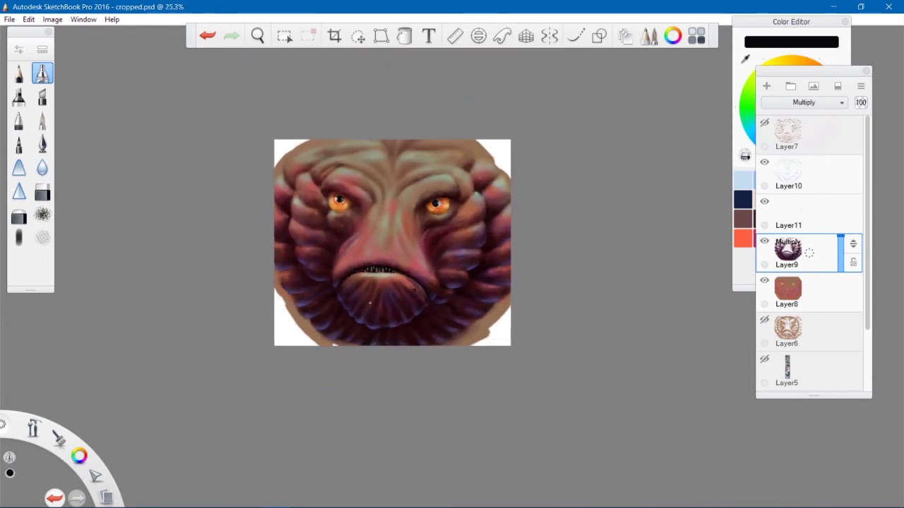
click(10, 19)
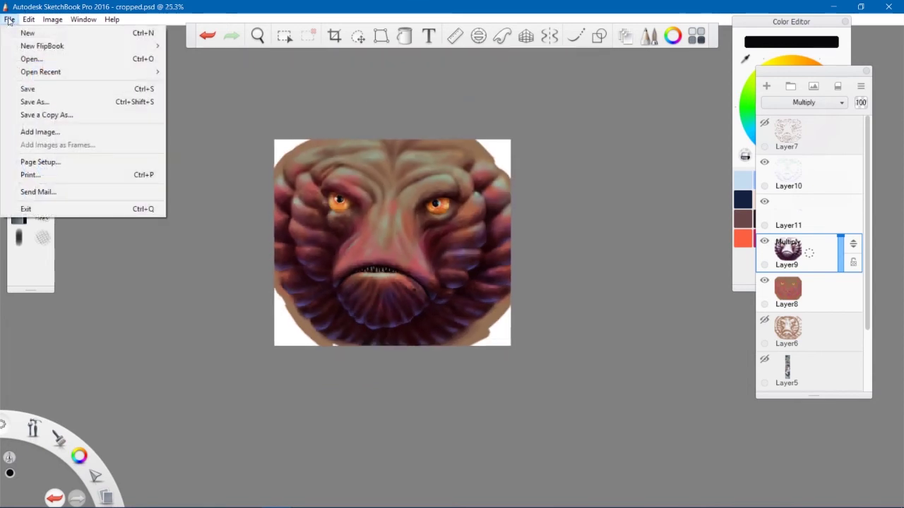
click(40, 89)
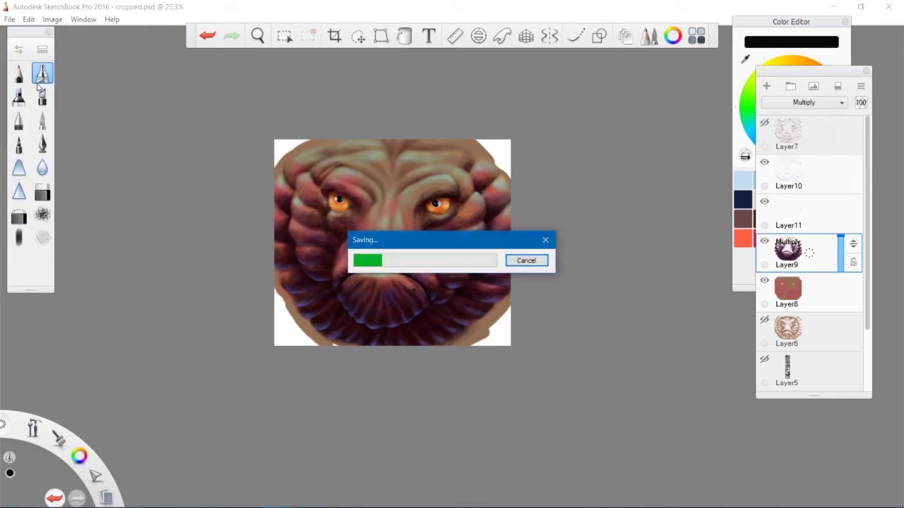
- Save a copy of the cropped painting as a JPEG file named stonefish in the Assets folder
click(10, 19)
click(50, 114)
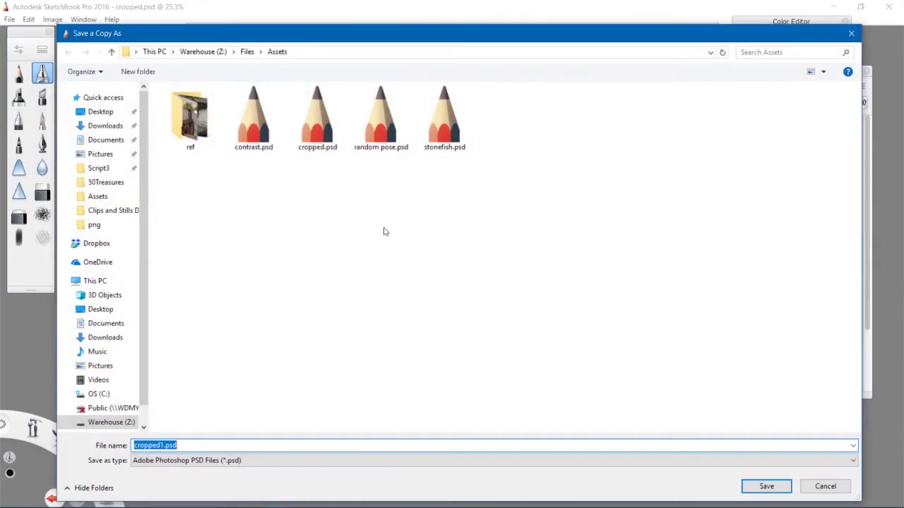
click(180, 460)
click(161, 406)
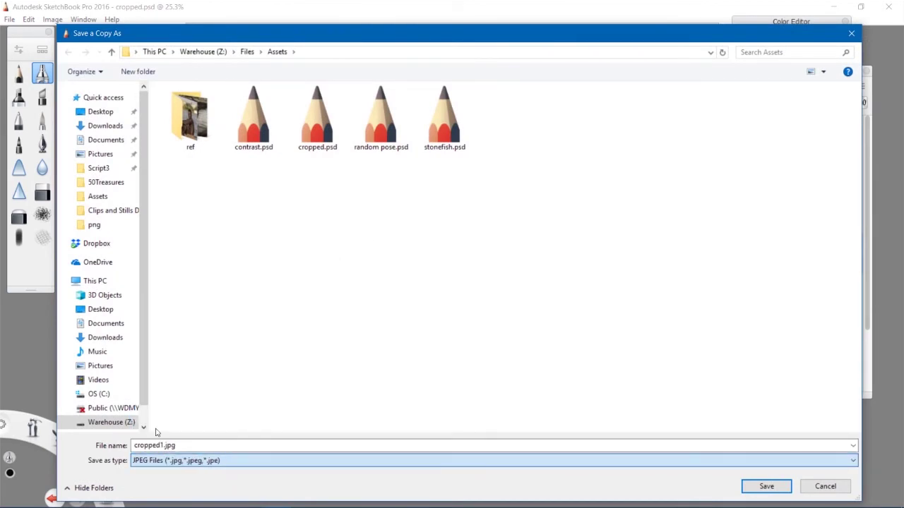
double_click(180, 445)
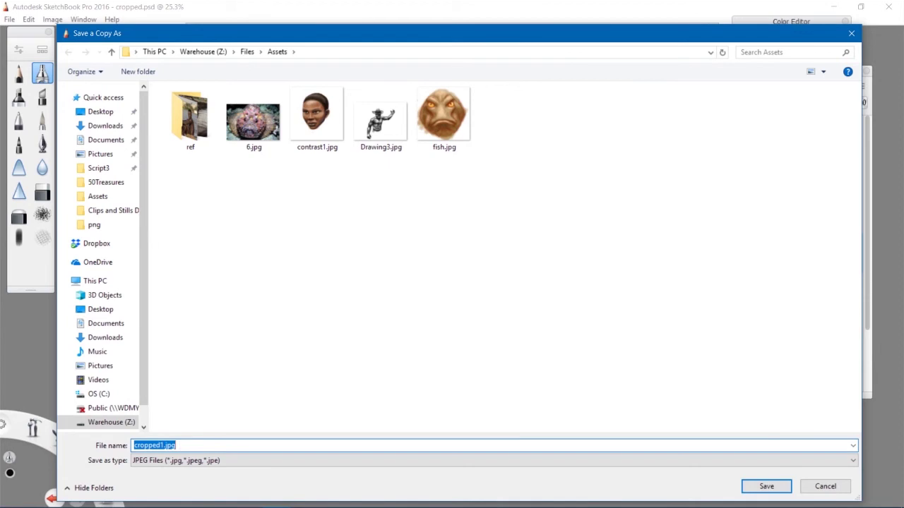
text(stonef)
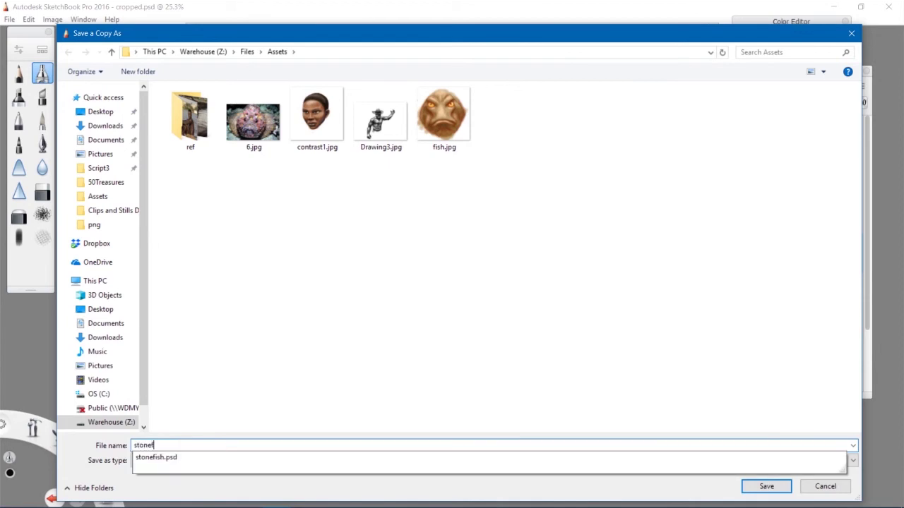
text(ish)
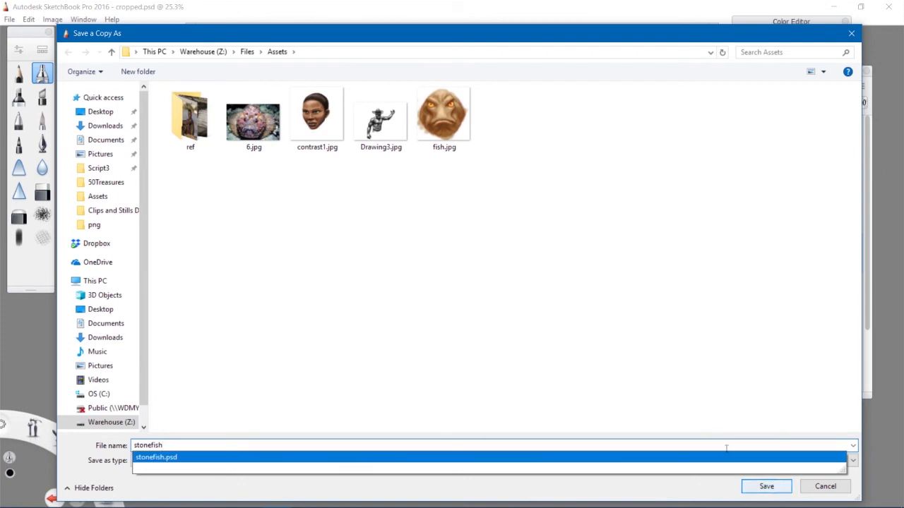
click(765, 488)
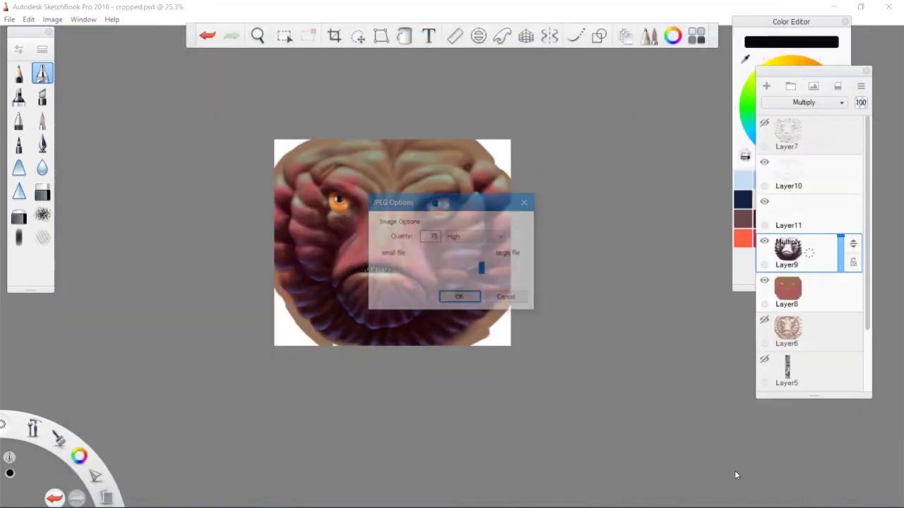
- Export the JPEG copy with its quality set to Best (100)
click(476, 238)
click(466, 277)
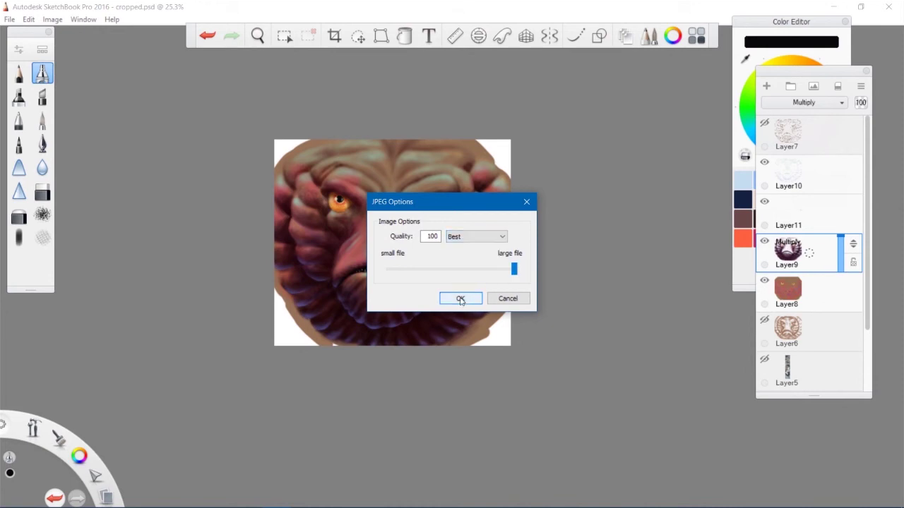
click(460, 298)
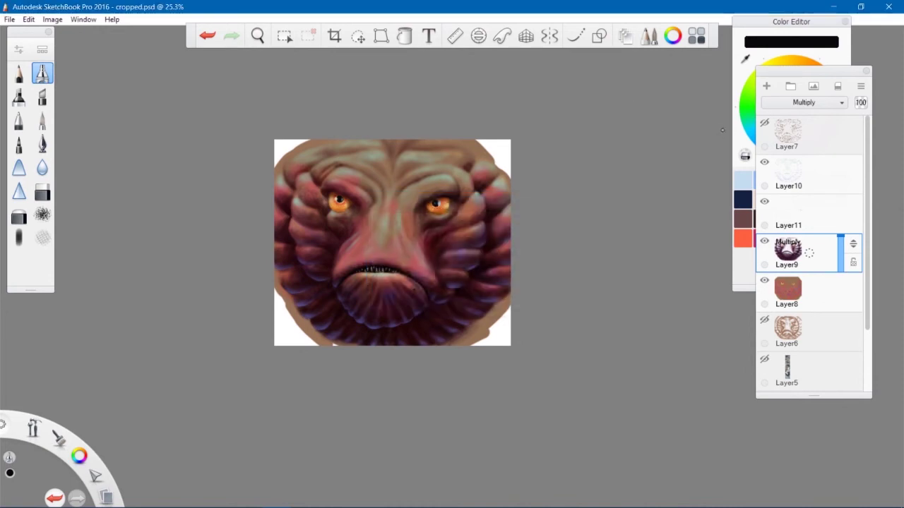